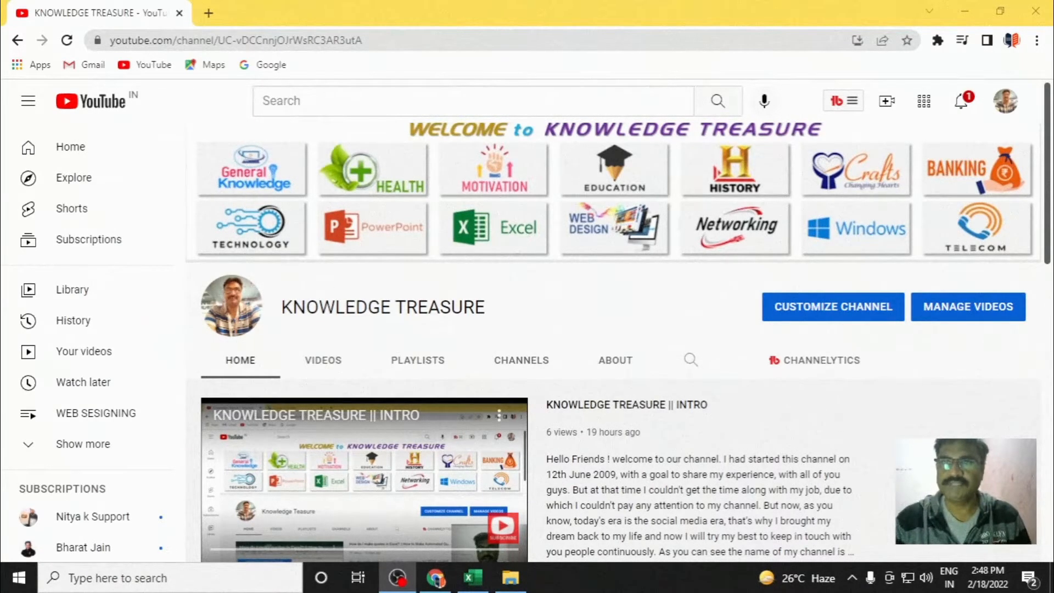
Look through the quotation workbooks in the Part-4 folder of Fully Automised Quotation in Excel, and close the folder
{"action": "key", "text": "super+d"}
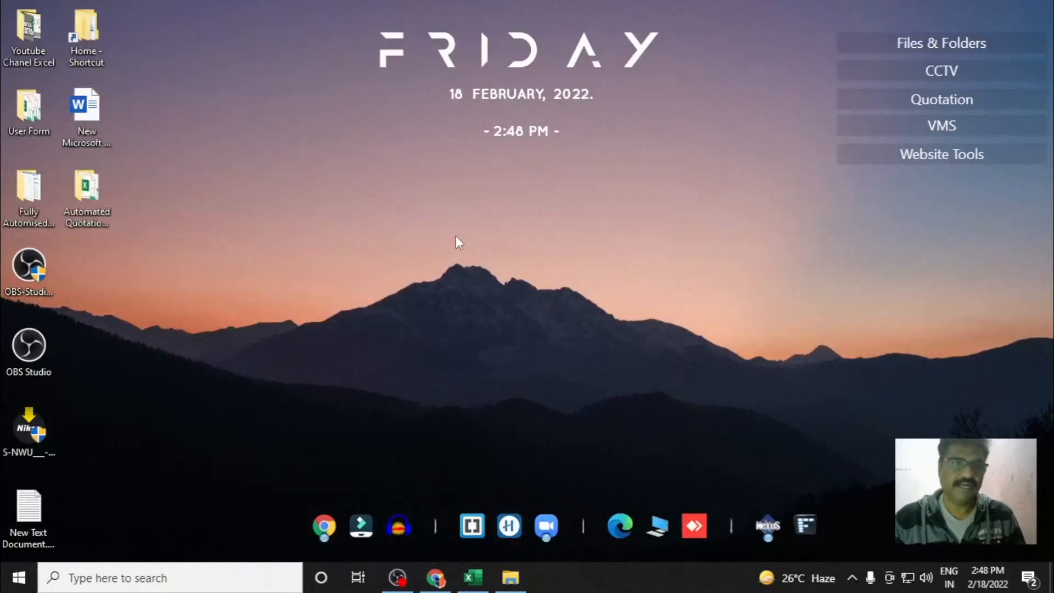
{"action": "double_click", "coordinate": [30, 192]}
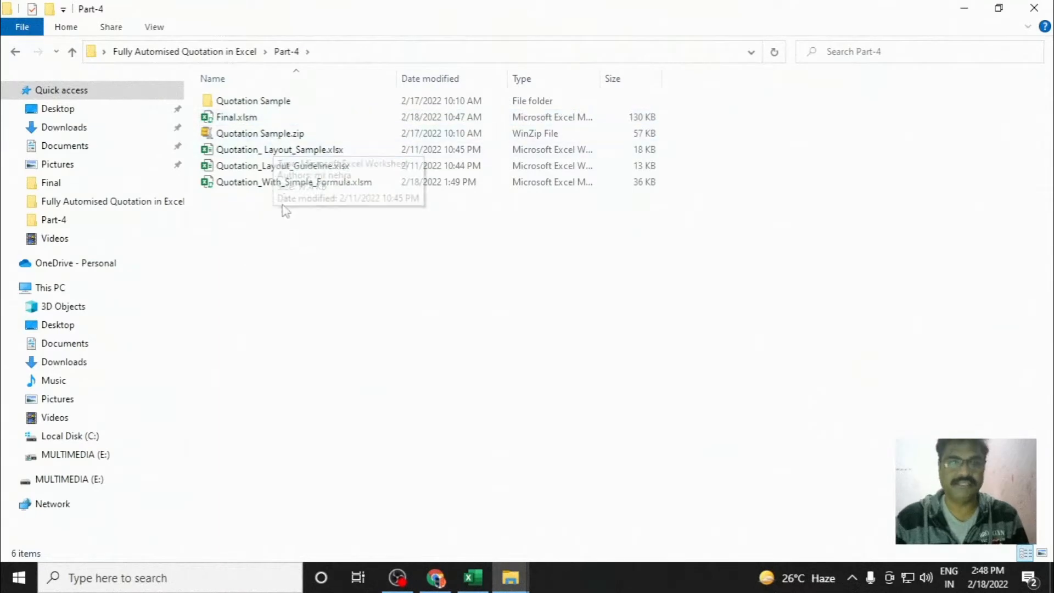
{"action": "left_click", "coordinate": [269, 154]}
{"action": "left_click", "coordinate": [279, 167]}
{"action": "left_click", "coordinate": [286, 184]}
{"action": "left_click", "coordinate": [278, 298]}
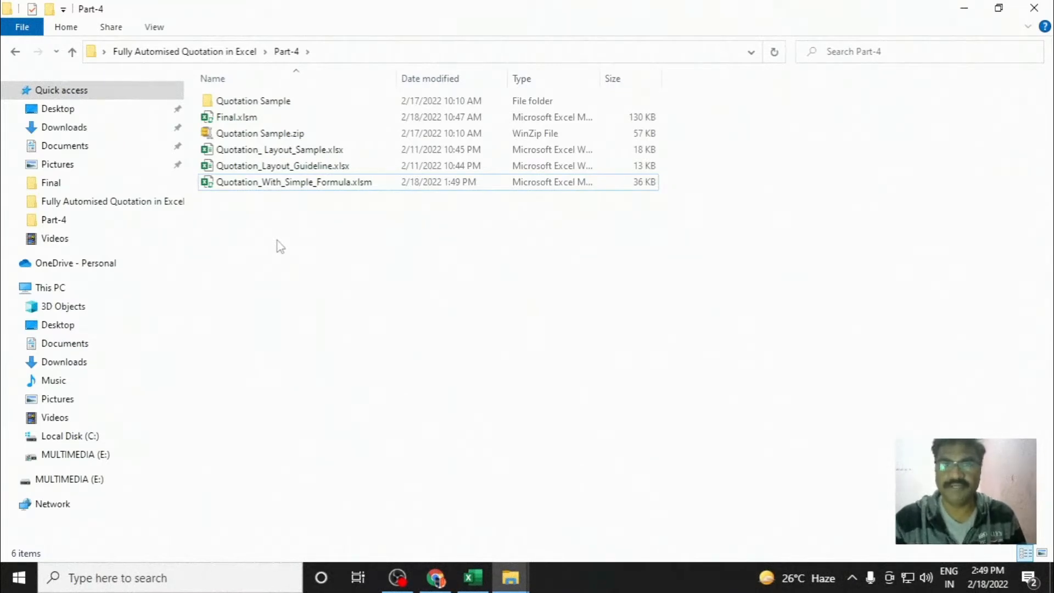
{"action": "left_click", "coordinate": [345, 185]}
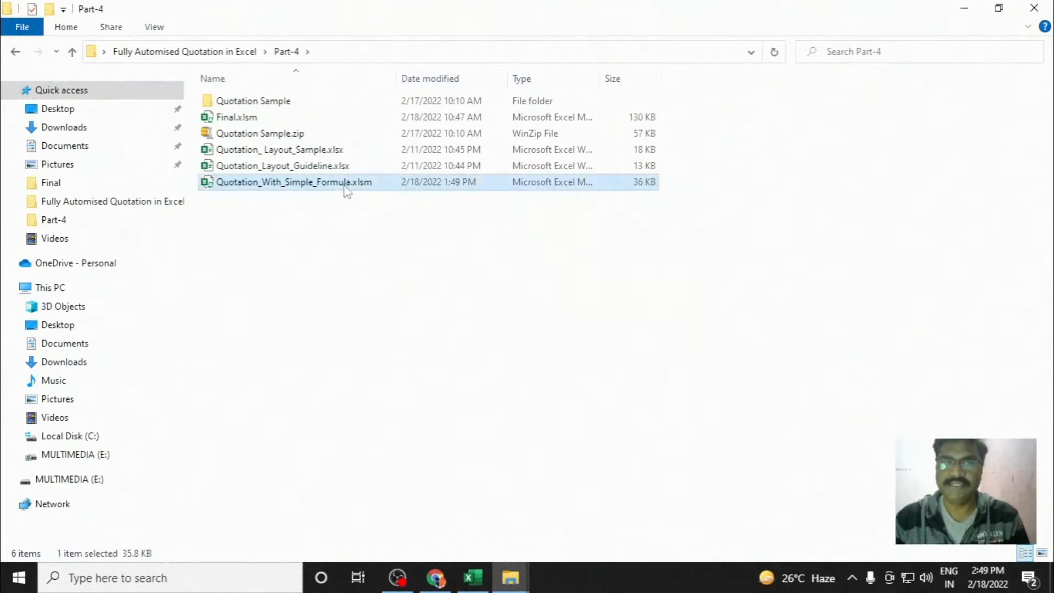
{"action": "left_click", "coordinate": [1034, 8]}
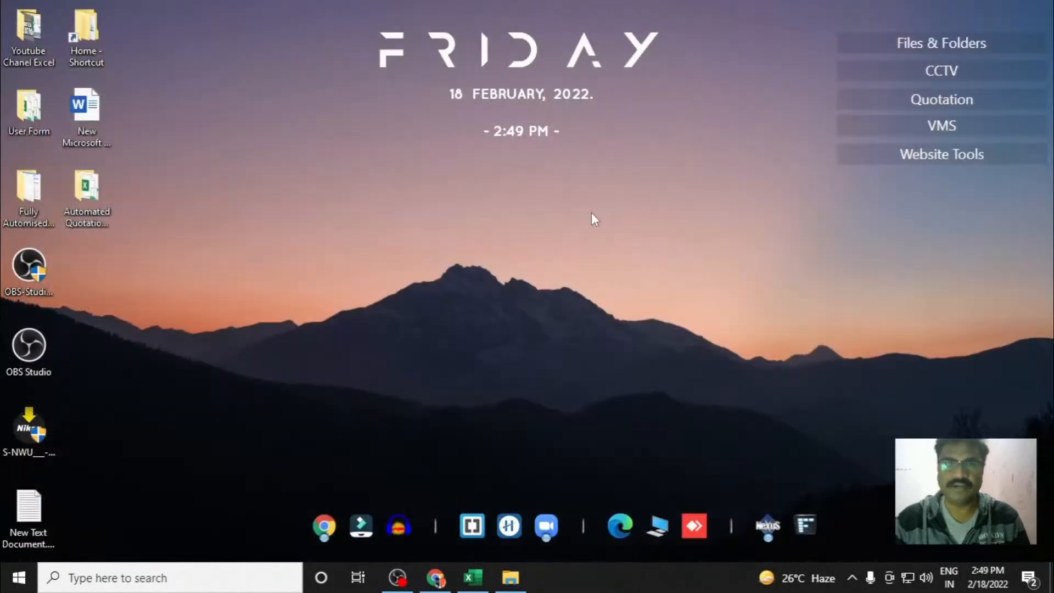
Open Quotation_With_Simple_Formula.xlsm from the Automated Quotation folder on the desktop and go to the Quotation sheet's number cell I6
{"action": "double_click", "coordinate": [88, 189]}
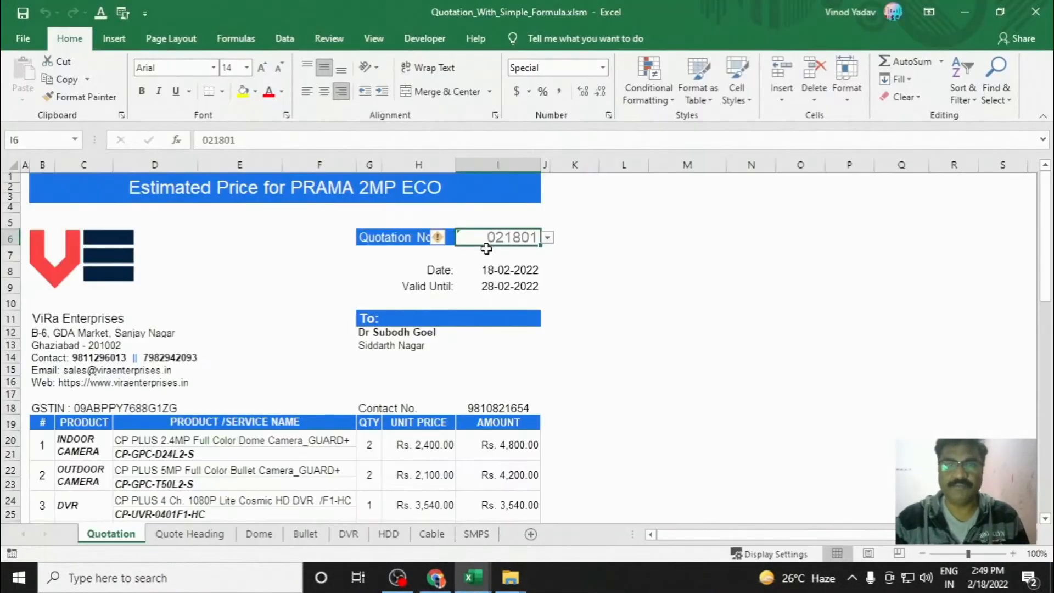
{"action": "left_click", "coordinate": [706, 320]}
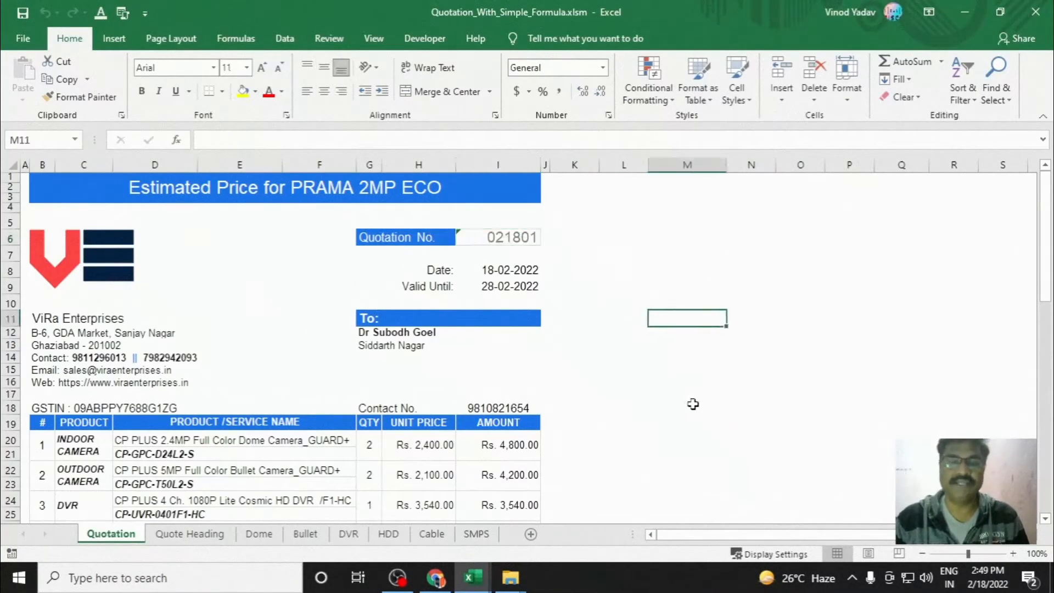
{"action": "left_click", "coordinate": [509, 246]}
{"action": "left_click", "coordinate": [646, 349]}
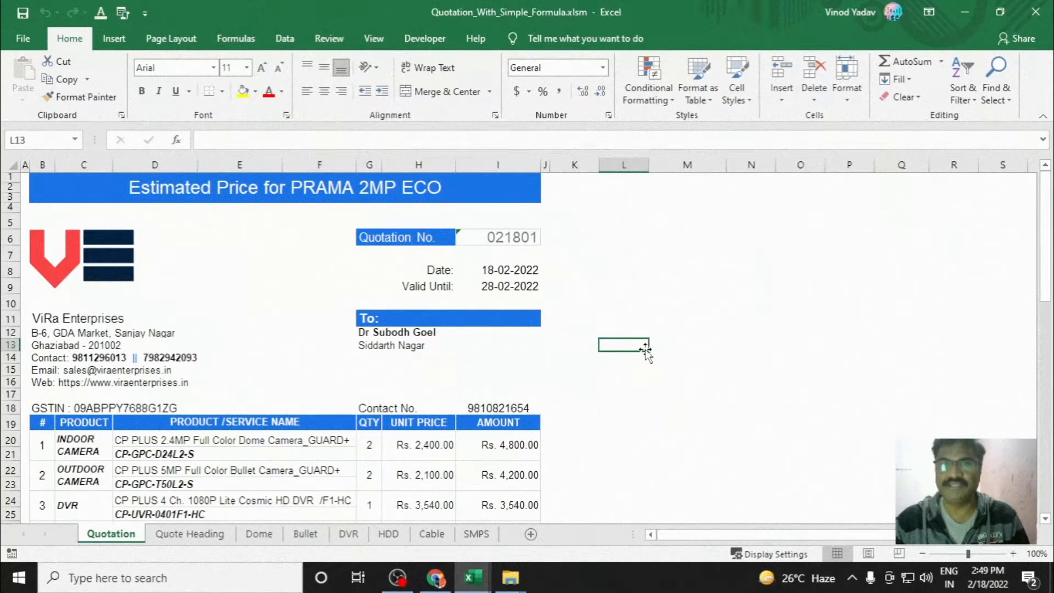
Examine the date and serial number cells of the helper table in columns Y and Z of the Quotation sheet
{"action": "left_click_drag", "start_coordinate": [732, 535], "coordinate": [845, 541]}
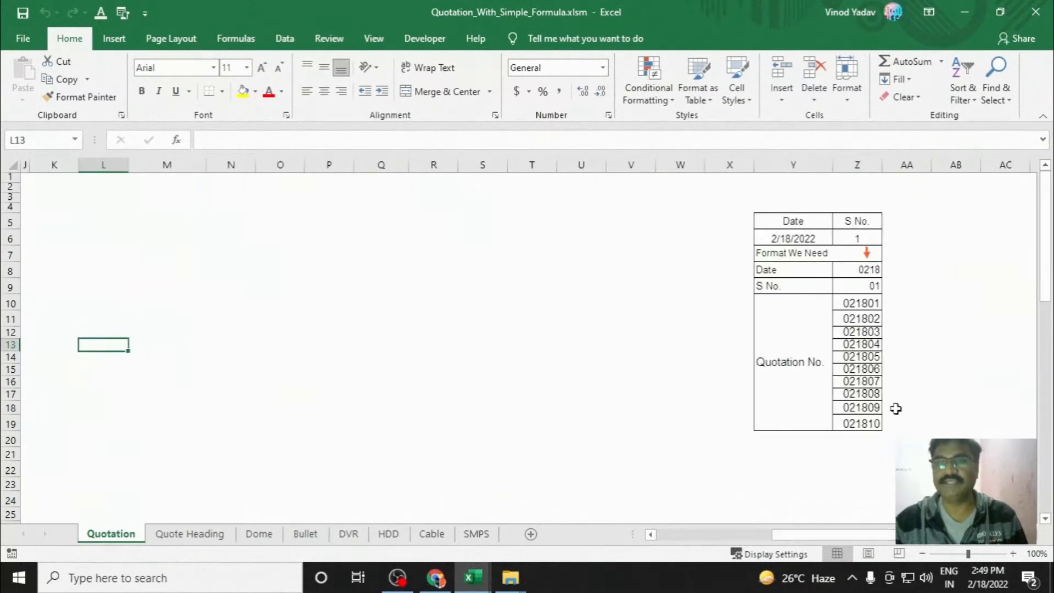
{"action": "left_click", "coordinate": [952, 333]}
{"action": "left_click", "coordinate": [875, 289]}
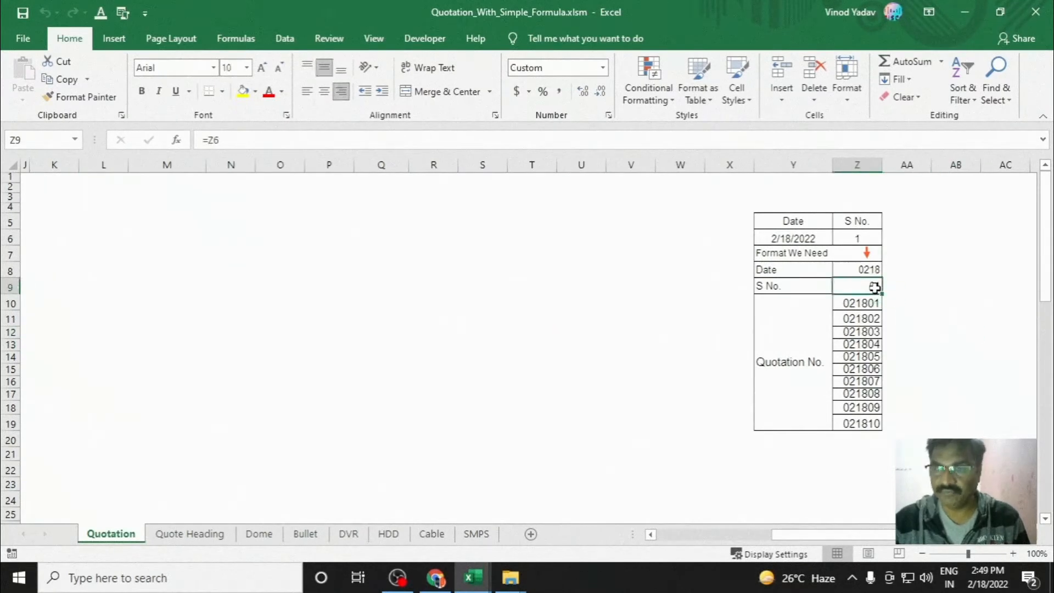
{"action": "left_click", "coordinate": [958, 354]}
{"action": "left_click", "coordinate": [873, 285]}
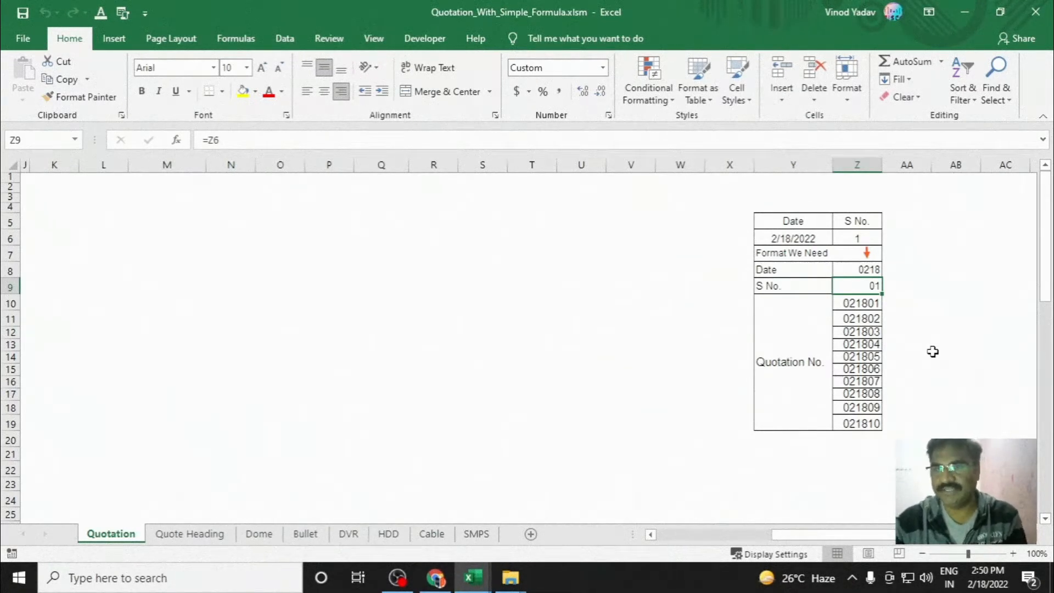
{"action": "left_click", "coordinate": [662, 369]}
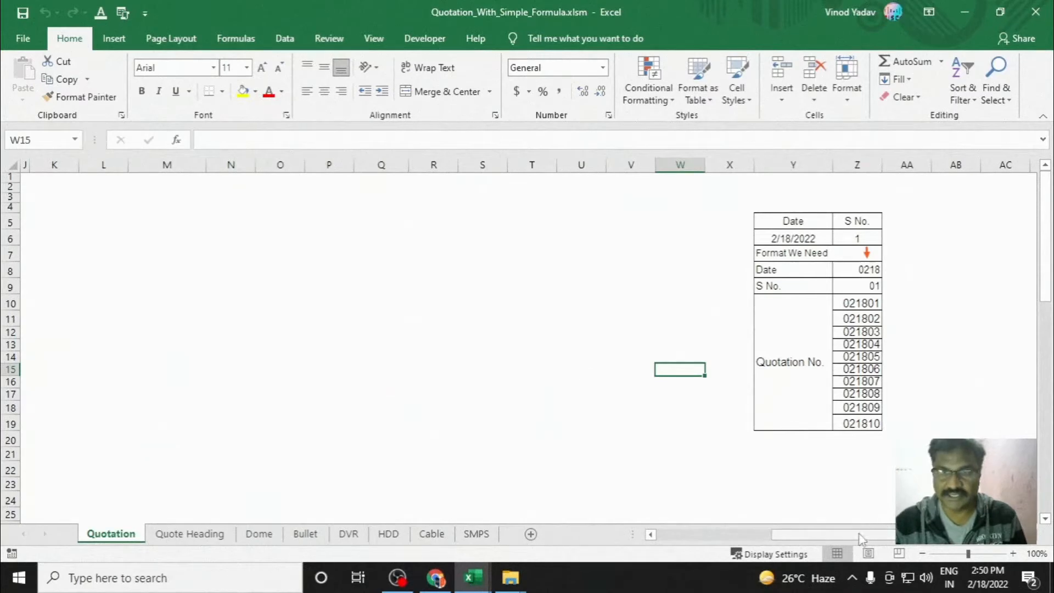
Inspect the formulas in Z10 and Z11 that generate the quotation numbers, and return to the quotation layout
{"action": "left_click", "coordinate": [847, 304]}
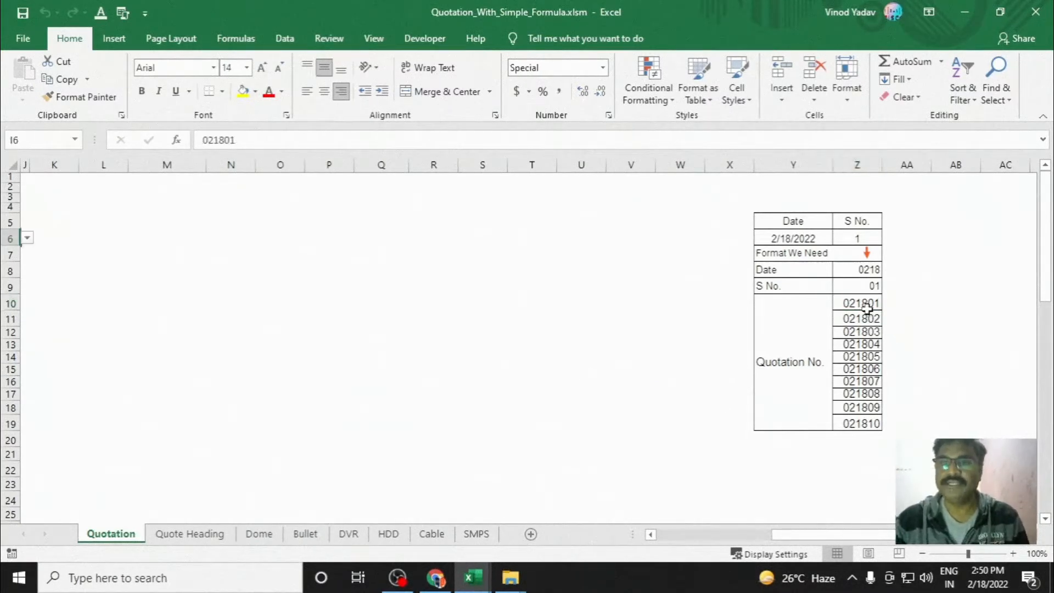
{"action": "left_click", "coordinate": [866, 308]}
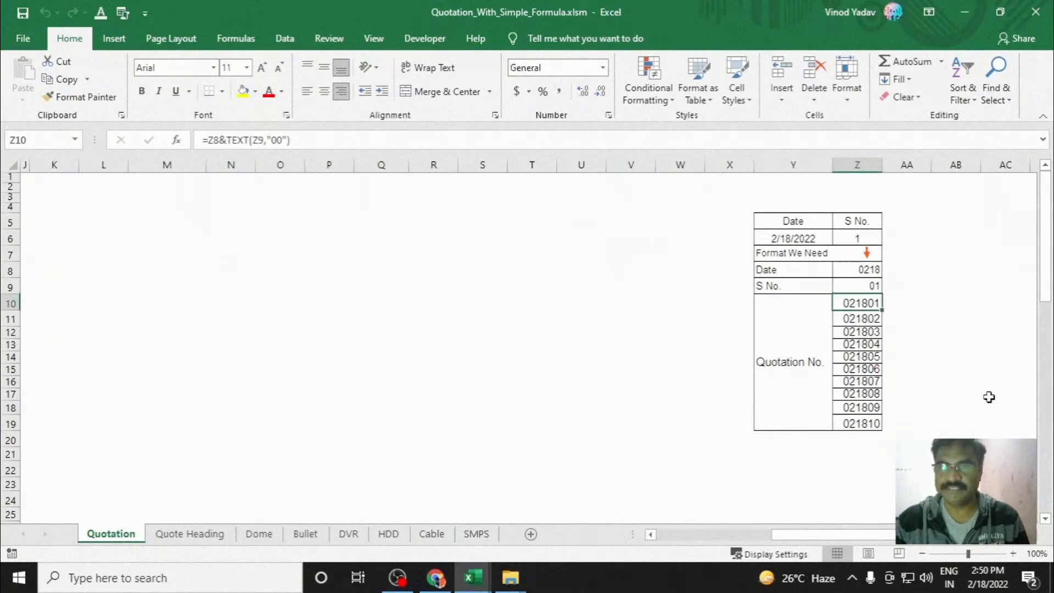
{"action": "left_click", "coordinate": [866, 319]}
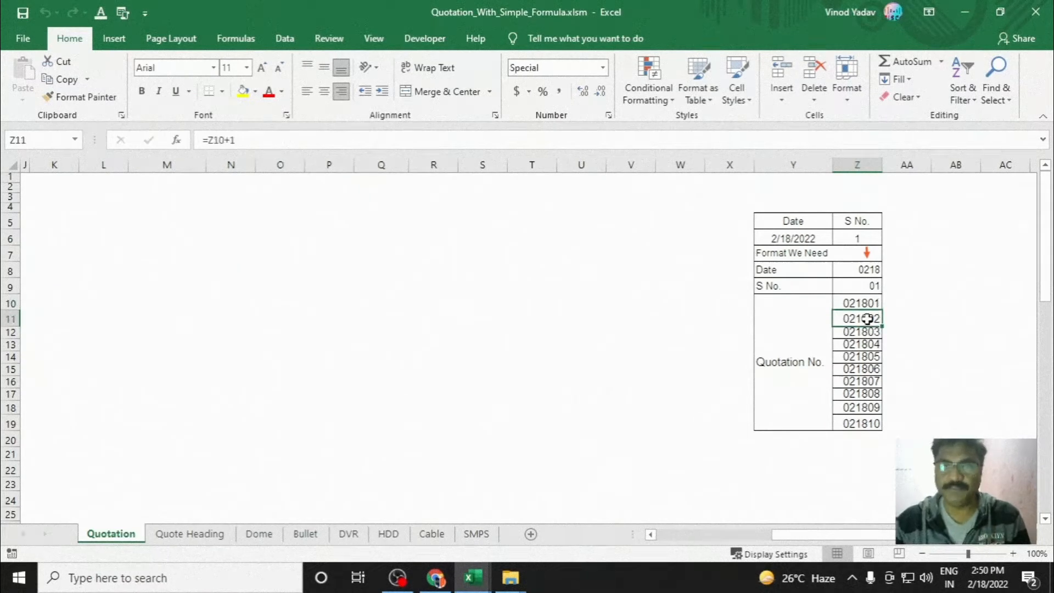
{"action": "left_click", "coordinate": [213, 140]}
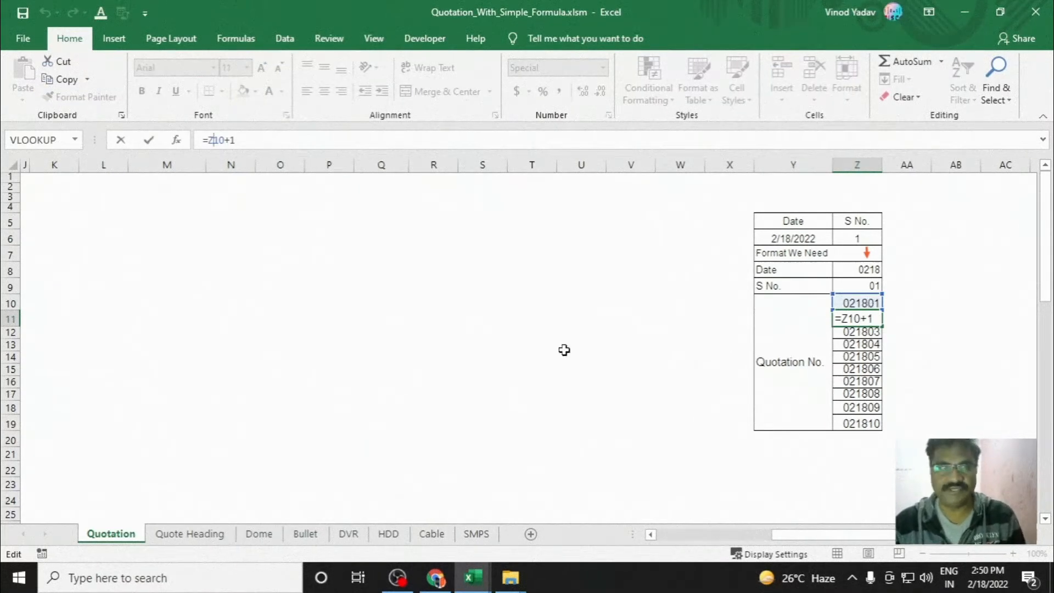
{"action": "left_click", "coordinate": [955, 368]}
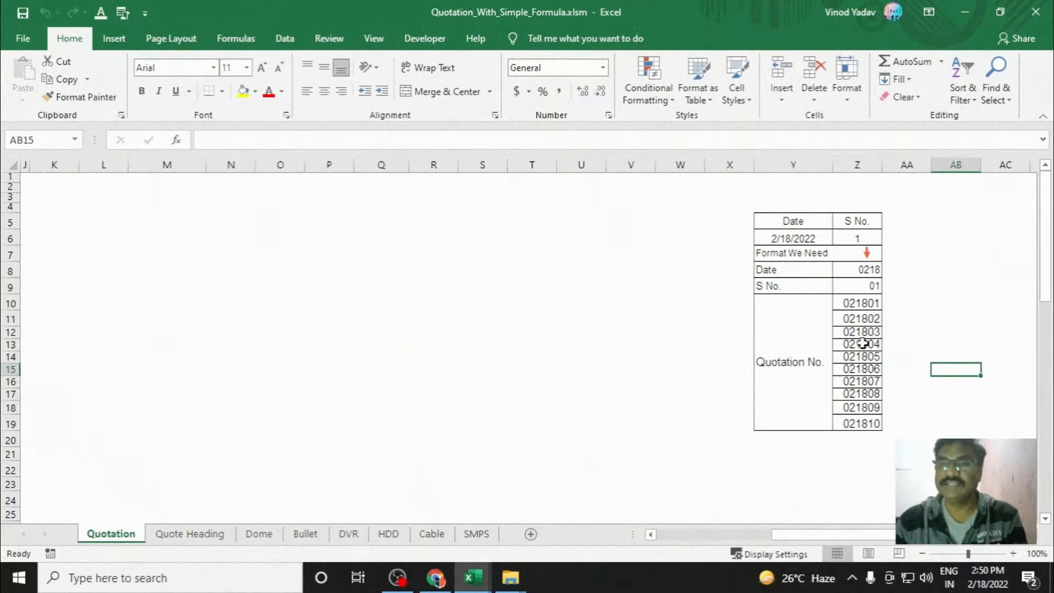
{"action": "left_click", "coordinate": [905, 426]}
{"action": "left_click_drag", "start_coordinate": [811, 535], "coordinate": [691, 536]}
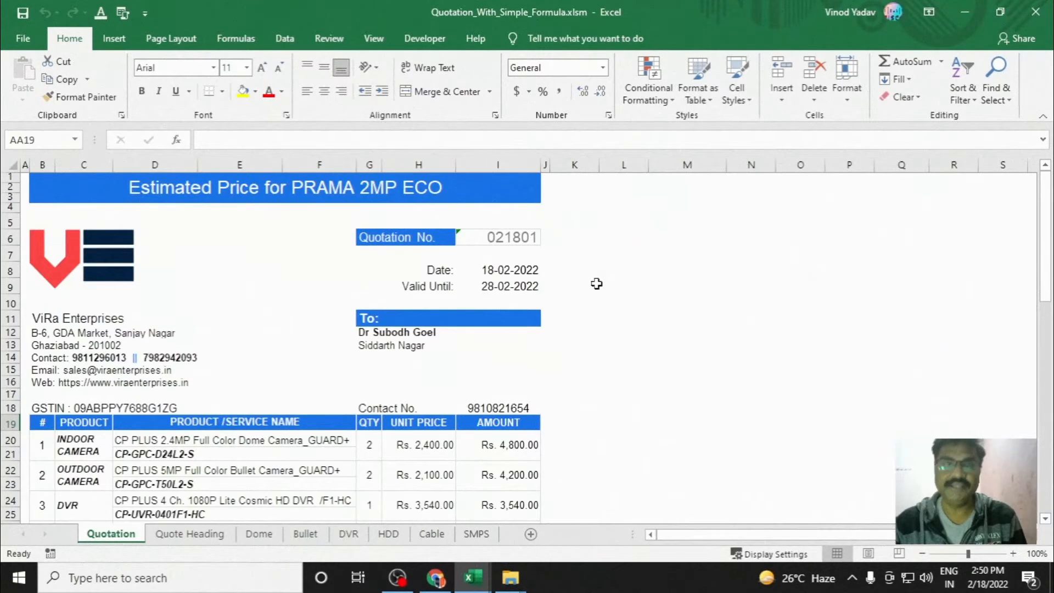
Check the data validation list source of quotation number cell I6 without changing it
{"action": "left_click", "coordinate": [537, 238]}
{"action": "left_click", "coordinate": [629, 314]}
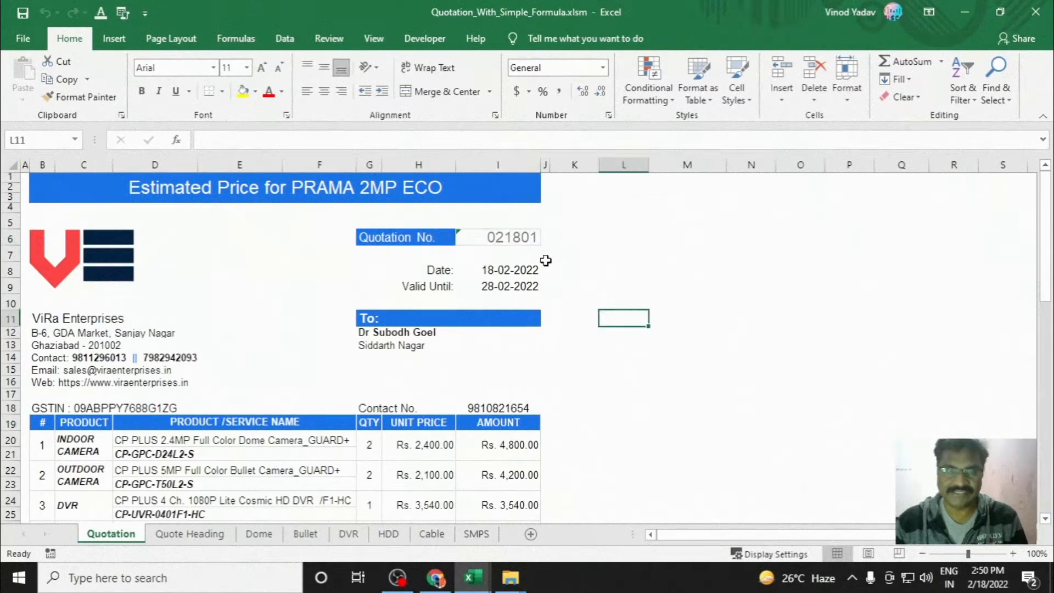
{"action": "left_click", "coordinate": [524, 238]}
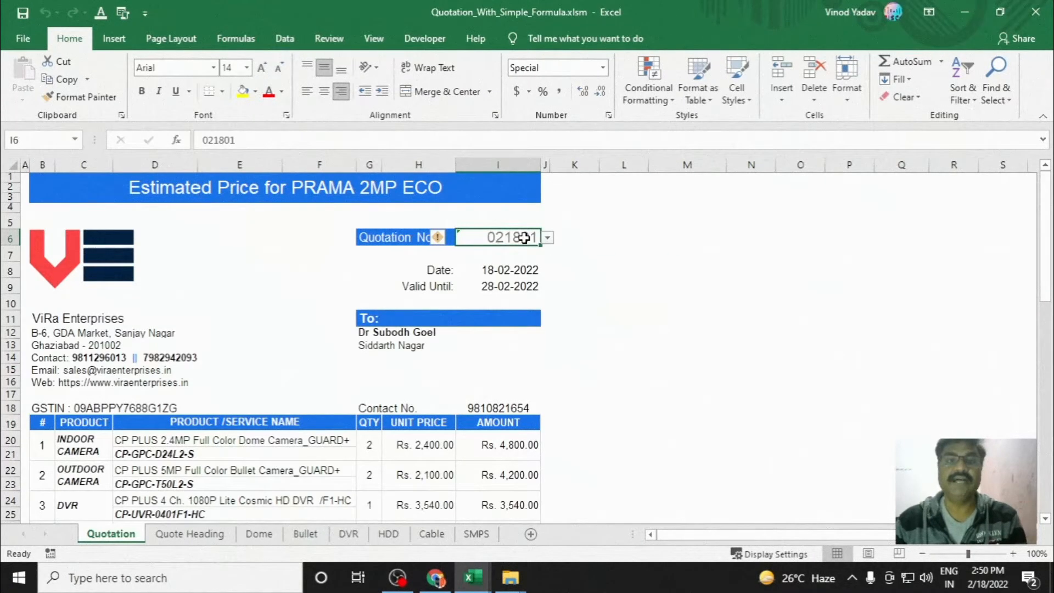
{"action": "left_click", "coordinate": [285, 38]}
{"action": "left_click", "coordinate": [671, 97]}
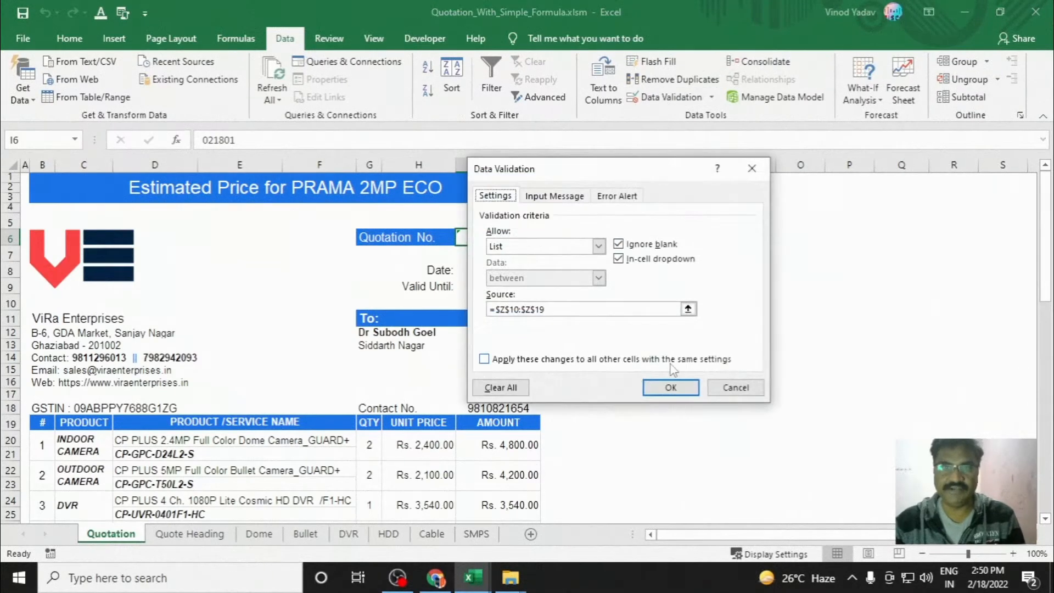
{"action": "left_click", "coordinate": [523, 309]}
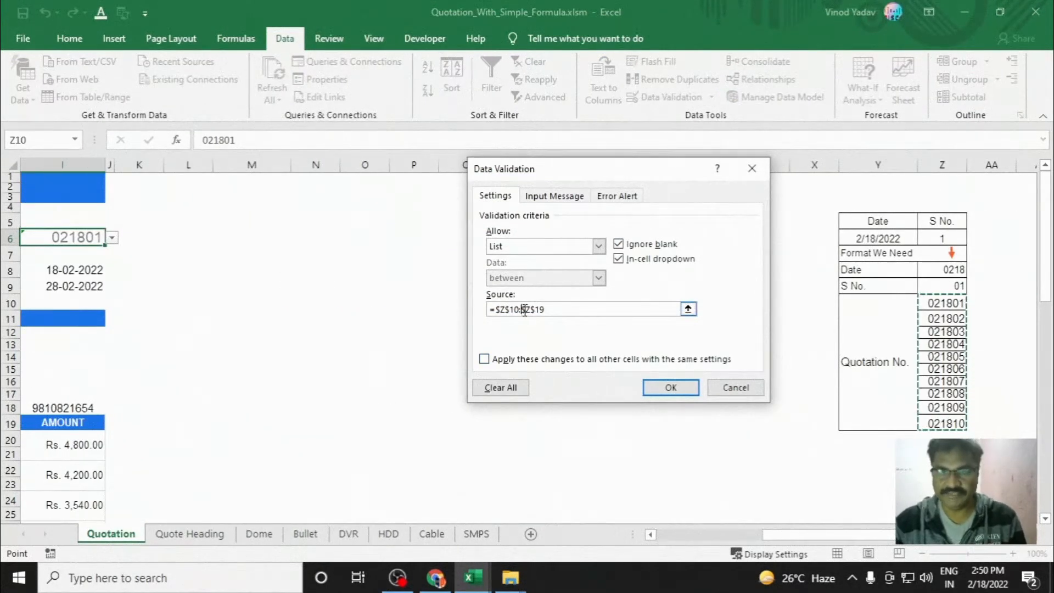
{"action": "left_click", "coordinate": [751, 390]}
{"action": "left_click", "coordinate": [585, 370]}
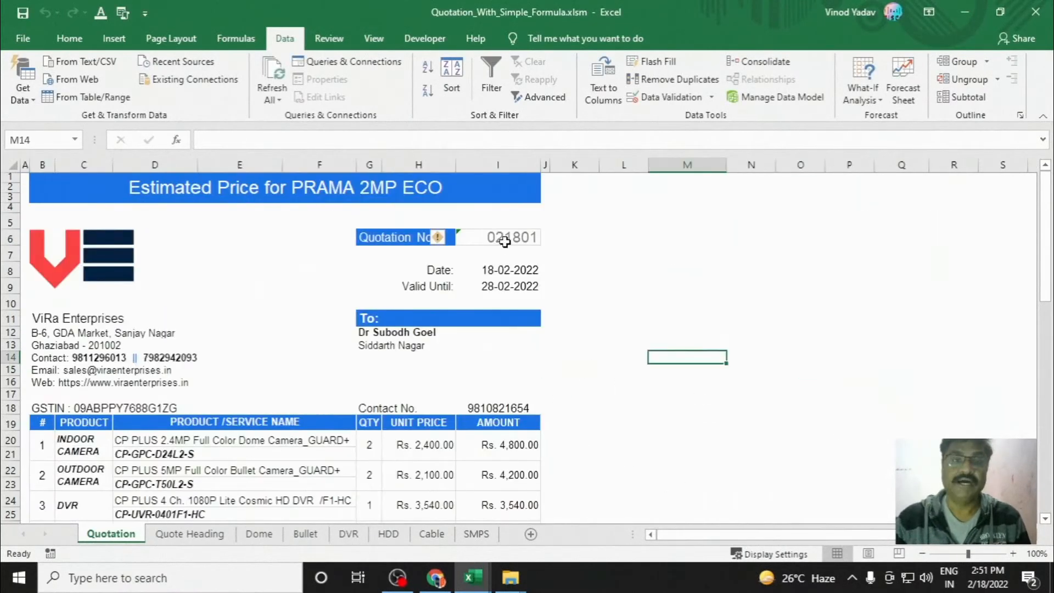
Ignore the Number Stored as Text error on quotation number cell I6
{"action": "left_click", "coordinate": [503, 240]}
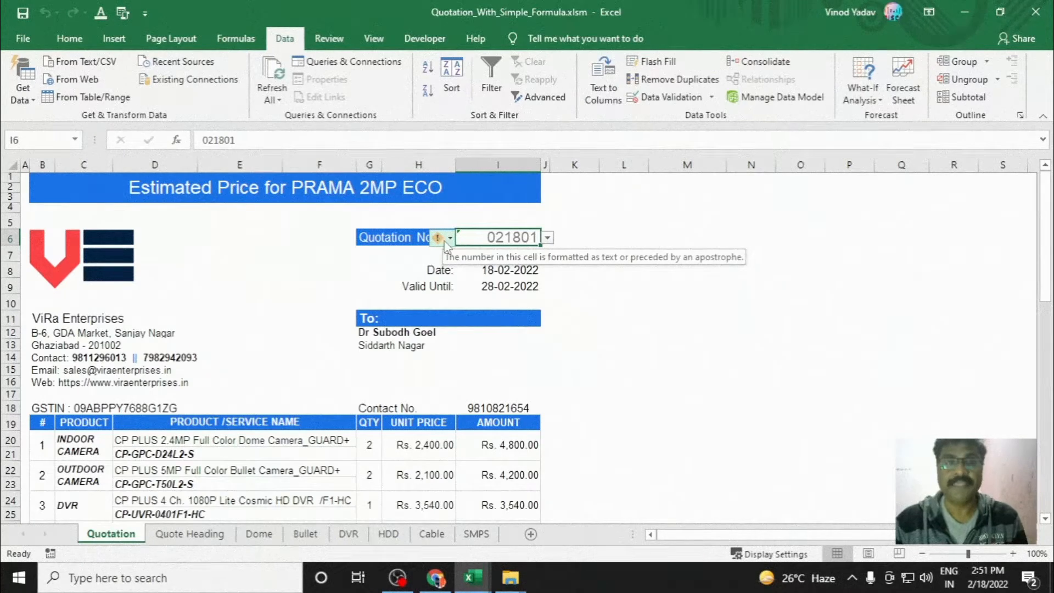
{"action": "left_click", "coordinate": [449, 239]}
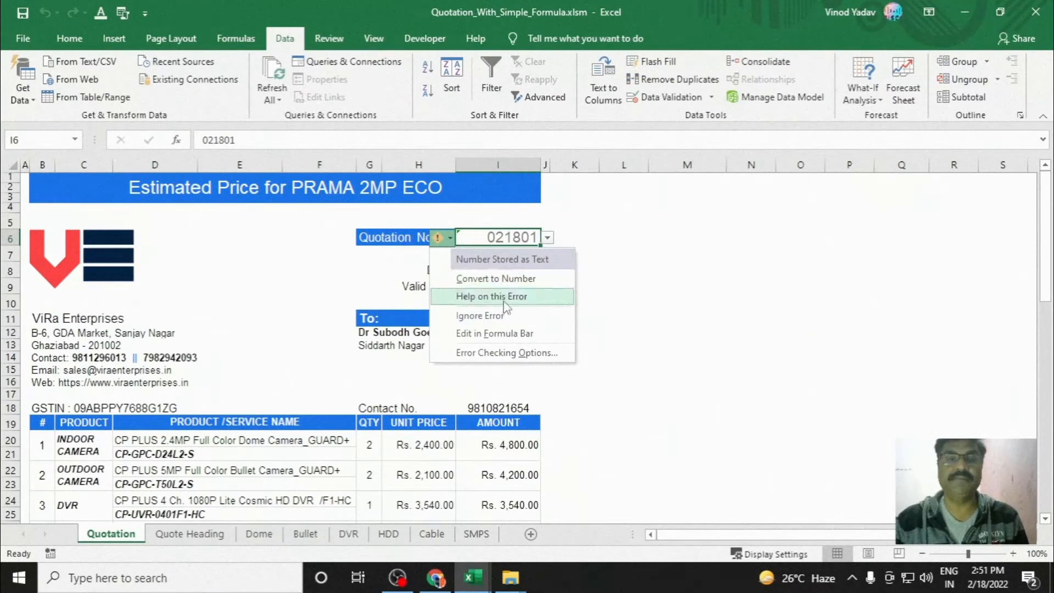
{"action": "left_click", "coordinate": [494, 314]}
{"action": "left_click", "coordinate": [793, 272]}
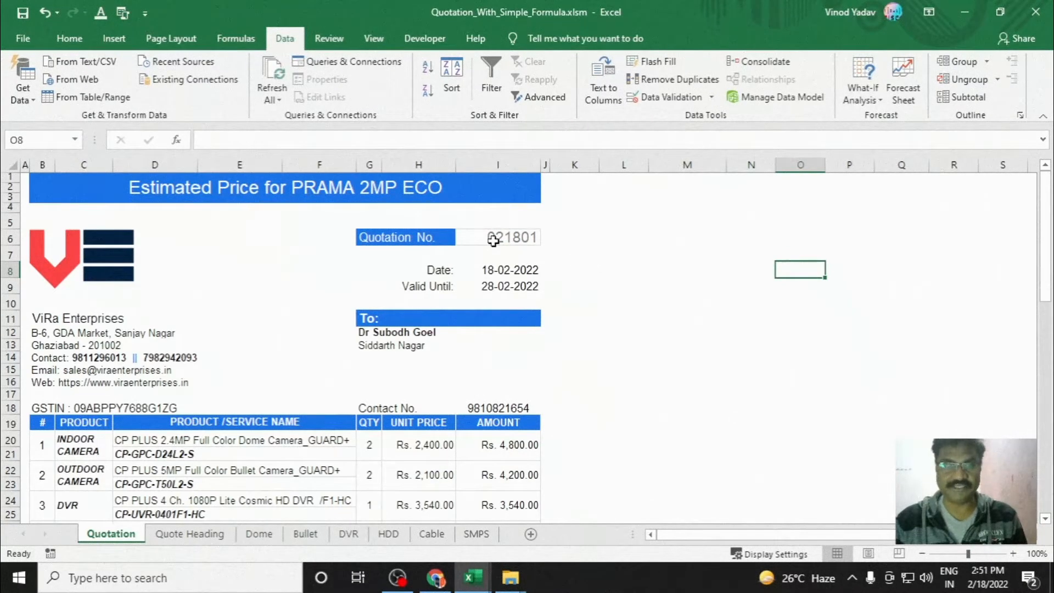
Disable background error checking in the Excel formula options
{"action": "left_click", "coordinate": [23, 37]}
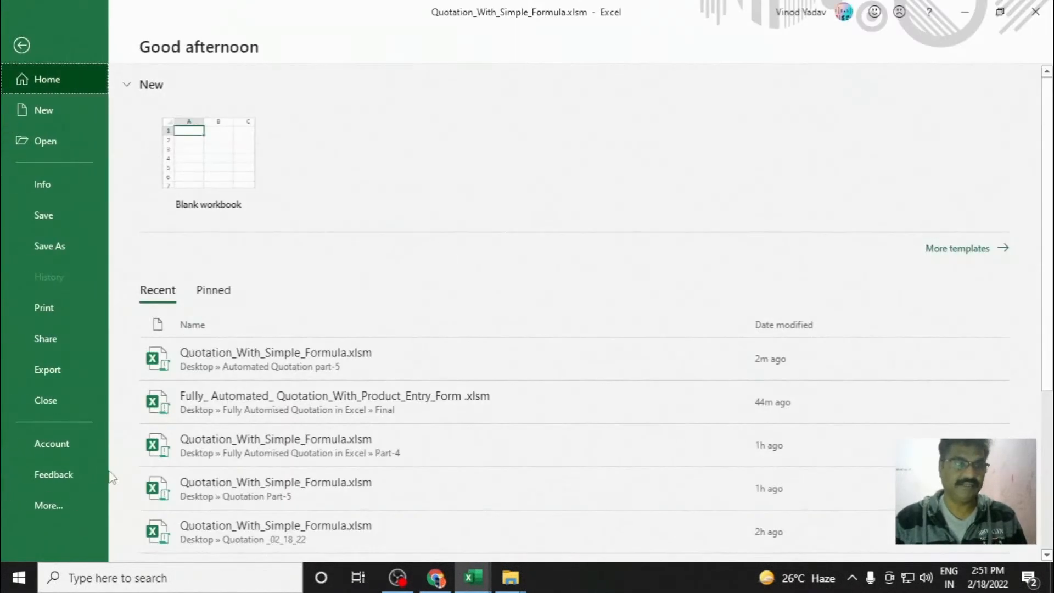
{"action": "left_click", "coordinate": [49, 505]}
{"action": "left_click", "coordinate": [135, 502]}
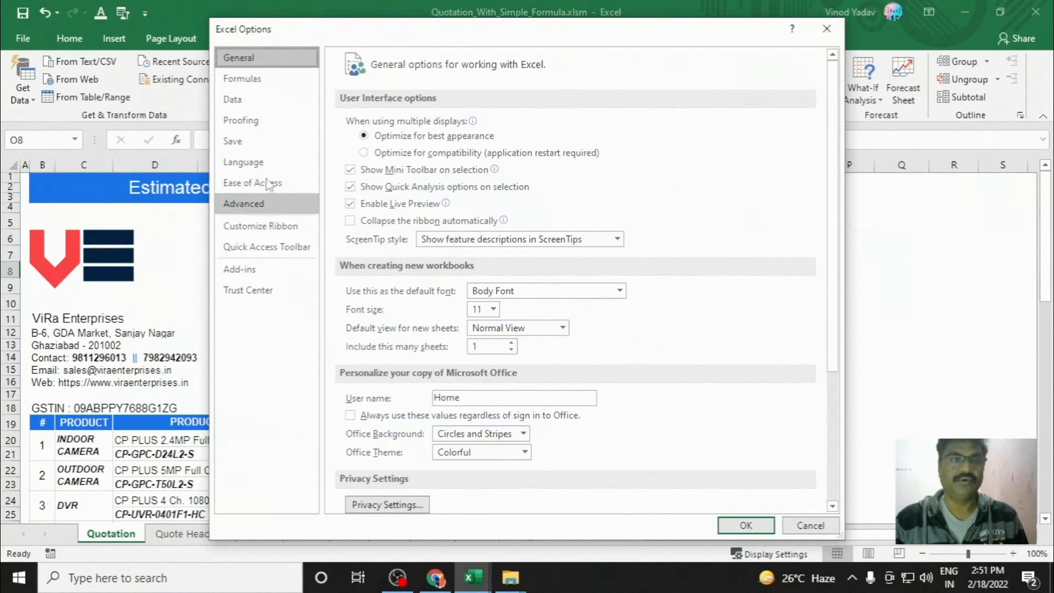
{"action": "left_click", "coordinate": [249, 76]}
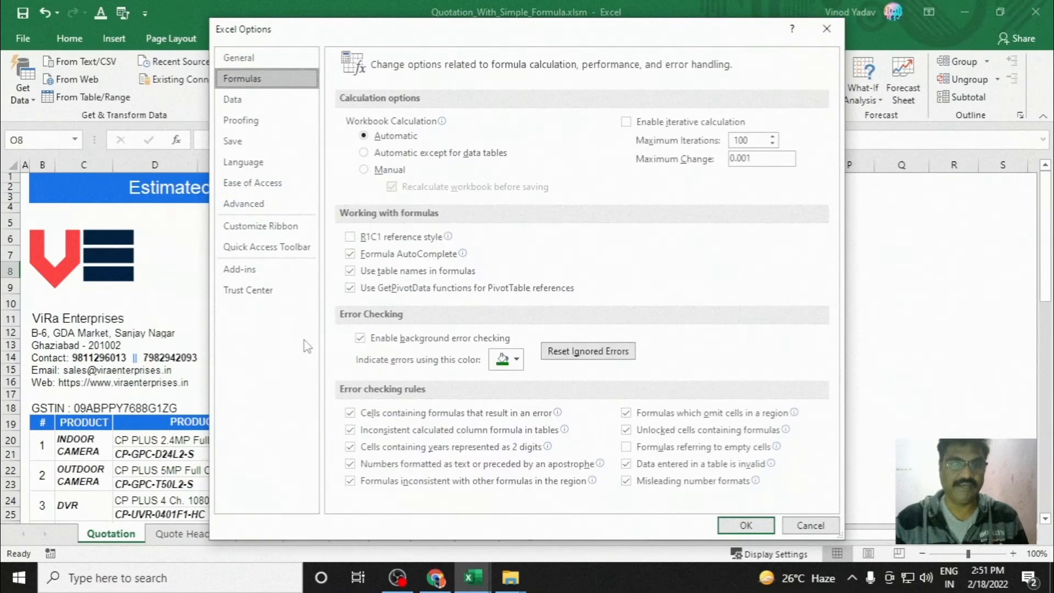
{"action": "left_click", "coordinate": [360, 339]}
{"action": "left_click", "coordinate": [745, 526]}
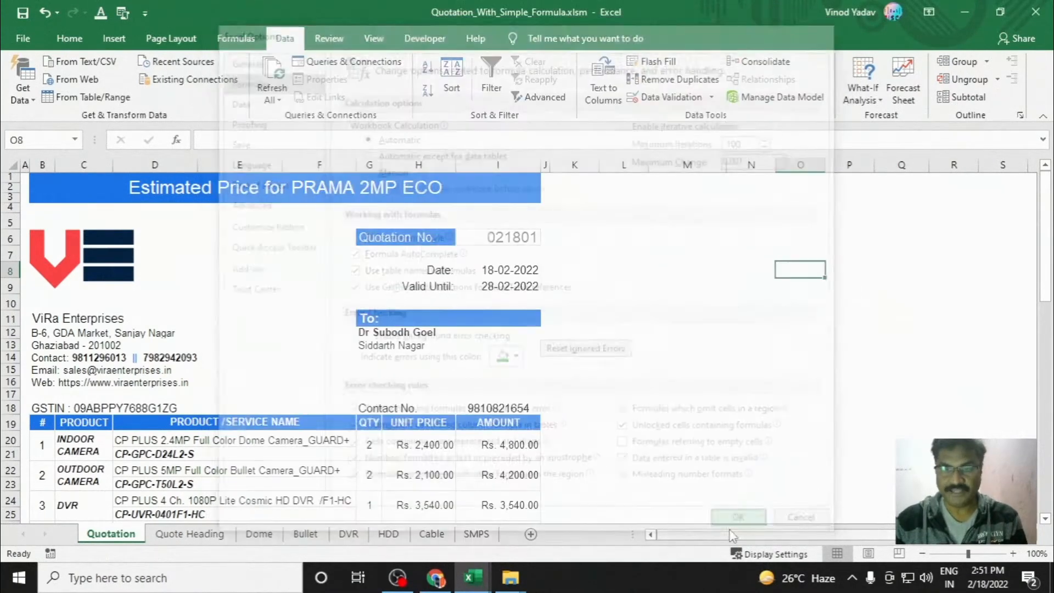
{"action": "left_click", "coordinate": [793, 371]}
Choose 021801 from the dropdown list of quotation number cell I6
{"action": "left_click", "coordinate": [512, 236]}
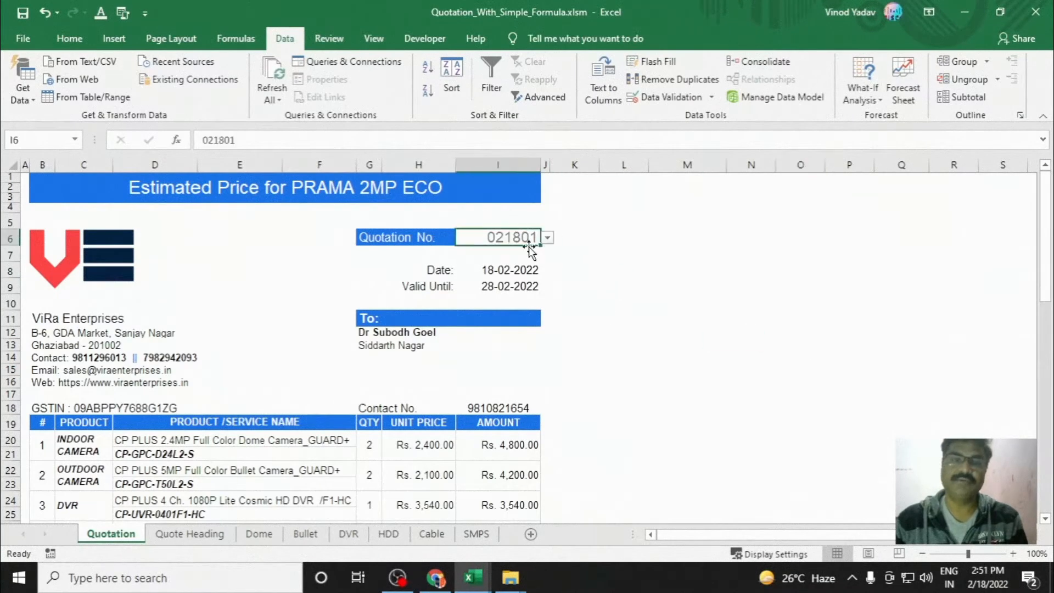
{"action": "left_click", "coordinate": [547, 237]}
{"action": "left_click", "coordinate": [504, 252]}
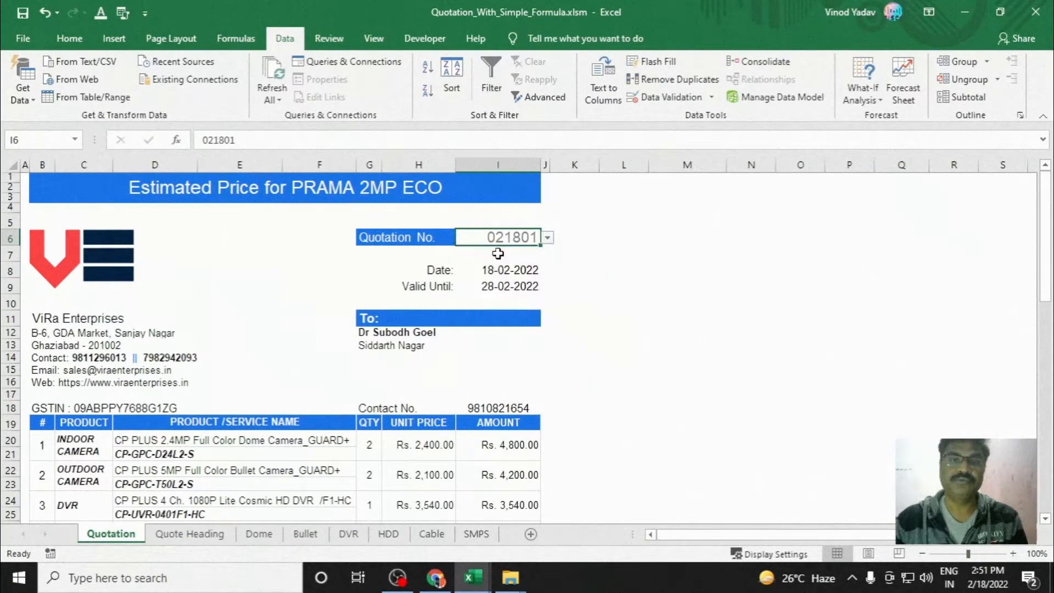
{"action": "left_click", "coordinate": [690, 331]}
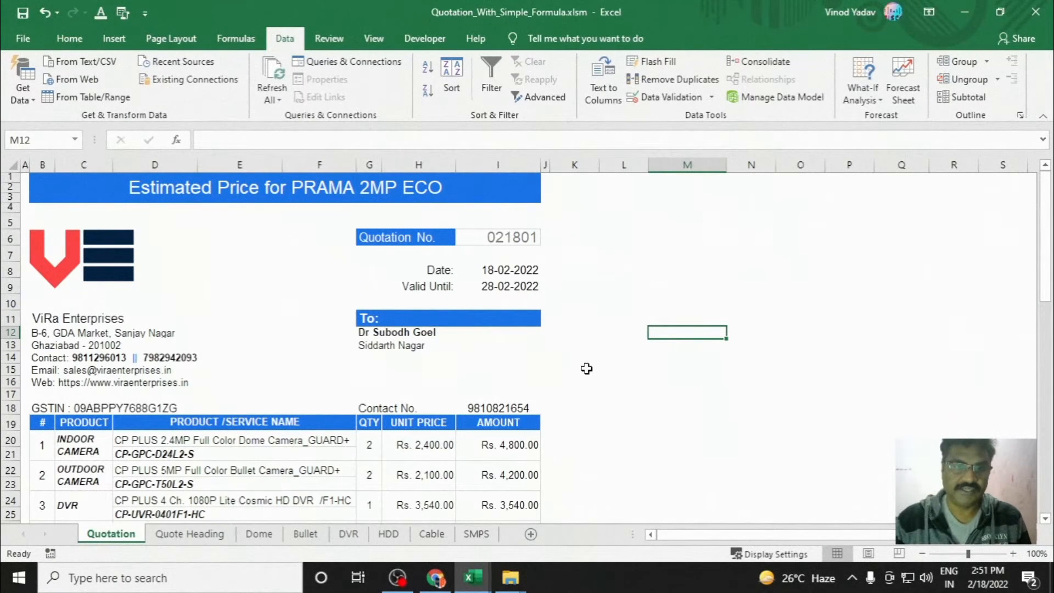
Review the quotation's product table and inspect the lookup formula for the indoor camera's model in D21
{"action": "scroll", "coordinate": [585, 371], "scroll_direction": "down", "scroll_amount": 1}
{"action": "scroll", "coordinate": [588, 366], "scroll_direction": "down", "scroll_amount": 5}
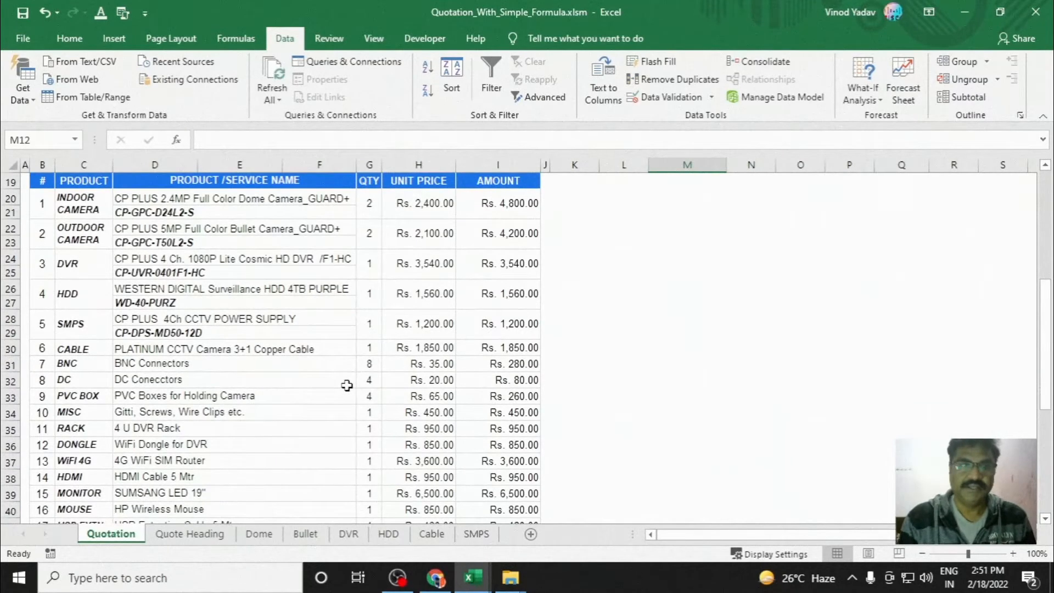
{"action": "left_click", "coordinate": [236, 217]}
{"action": "scroll", "coordinate": [237, 218], "scroll_direction": "up", "scroll_amount": 4}
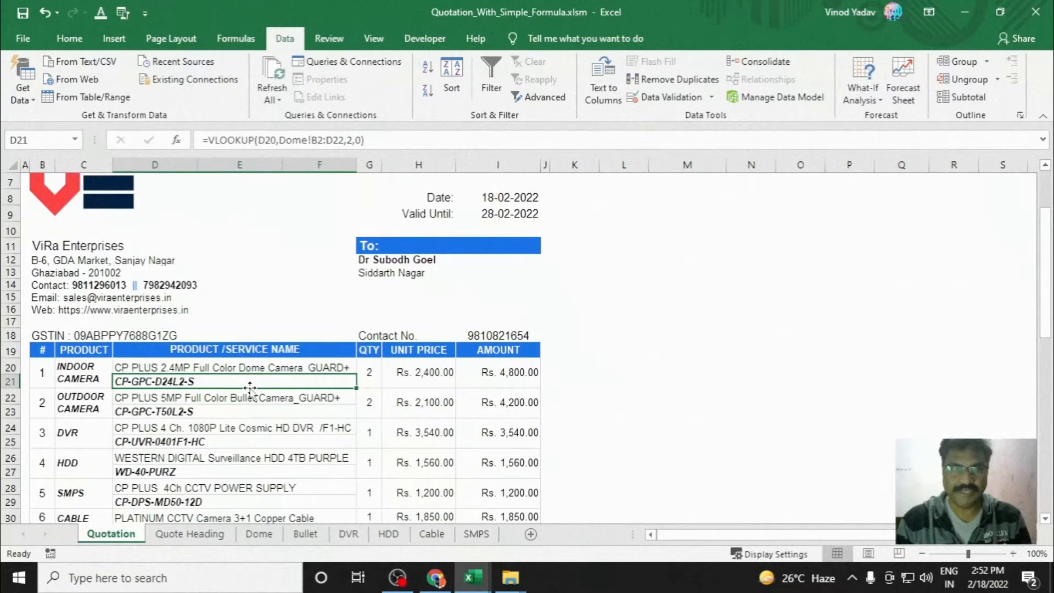
Clear the indoor camera's model lookup formula in D21 and save the workbook
{"action": "key", "text": "Delete"}
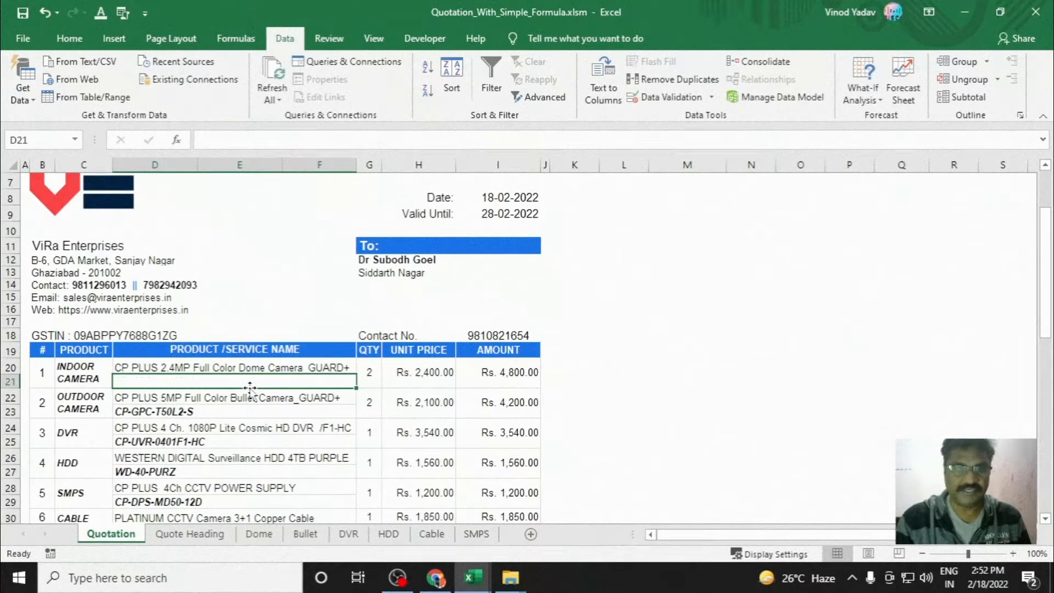
{"action": "left_click", "coordinate": [687, 366]}
{"action": "left_click", "coordinate": [22, 12]}
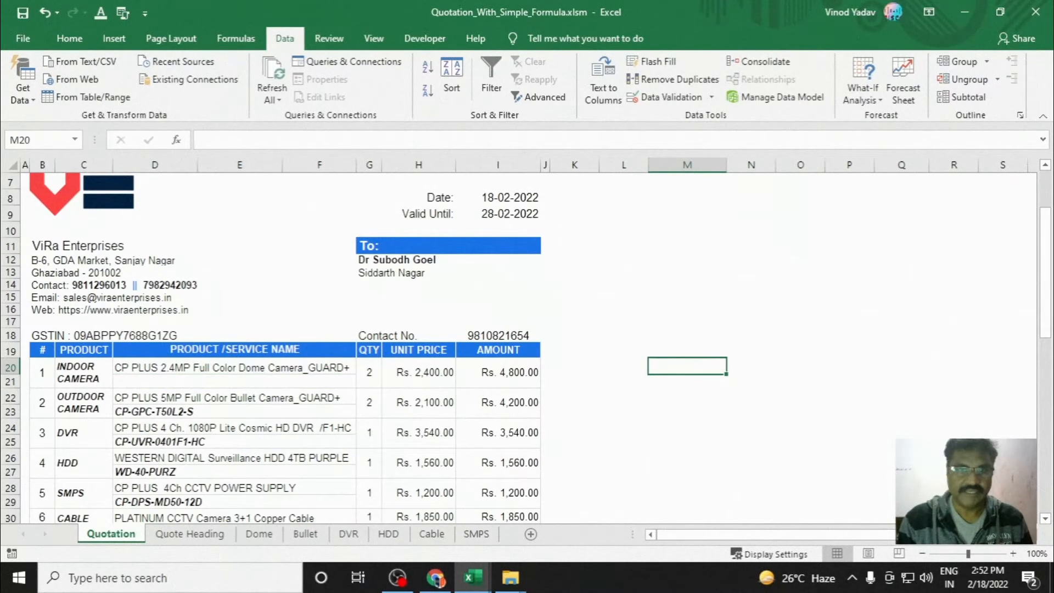
{"action": "left_click", "coordinate": [1003, 380]}
{"action": "scroll", "coordinate": [791, 453], "scroll_direction": "up", "scroll_amount": 2}
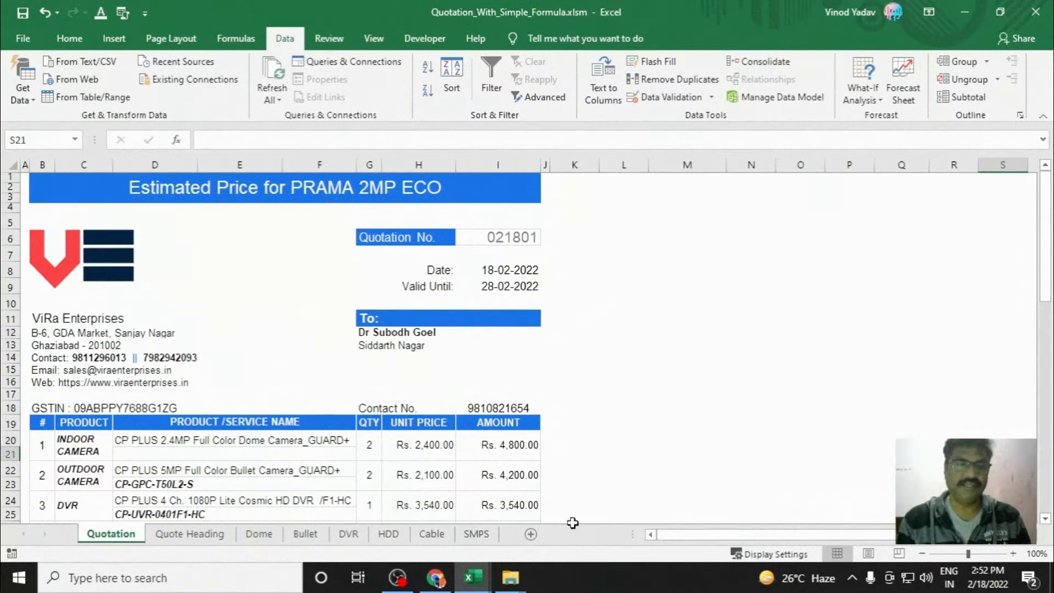
Enter the formula =VLOOKUP(D20,Dome!B2:D22,2,0) in the indoor camera's model cell D21
{"action": "left_click", "coordinate": [276, 455]}
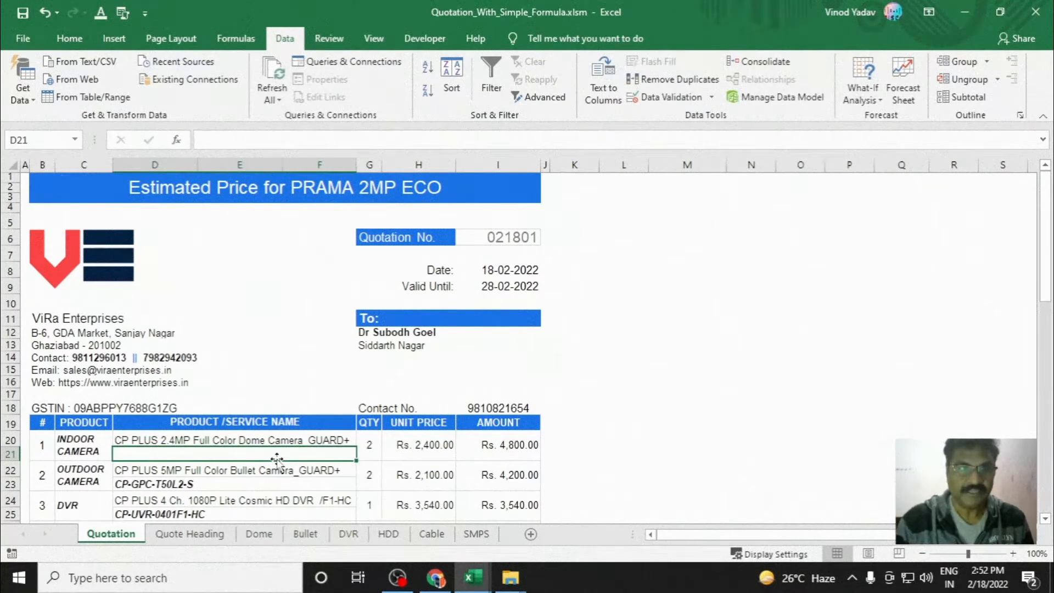
{"action": "left_click", "coordinate": [69, 38]}
{"action": "double_click", "coordinate": [269, 457]}
{"action": "type", "text": "=VLOOKUP("}
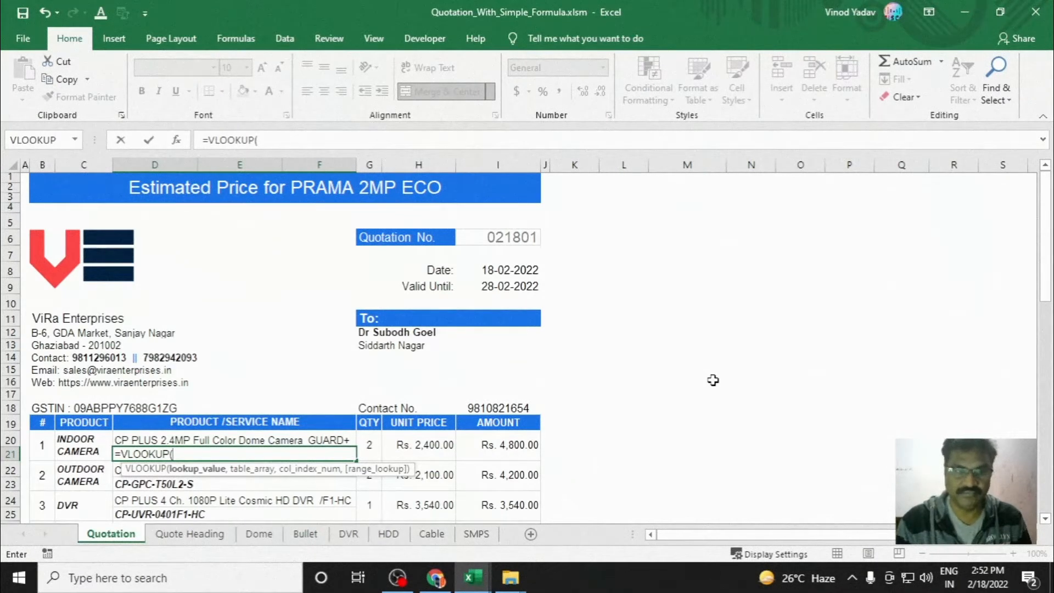
{"action": "left_click", "coordinate": [321, 441]}
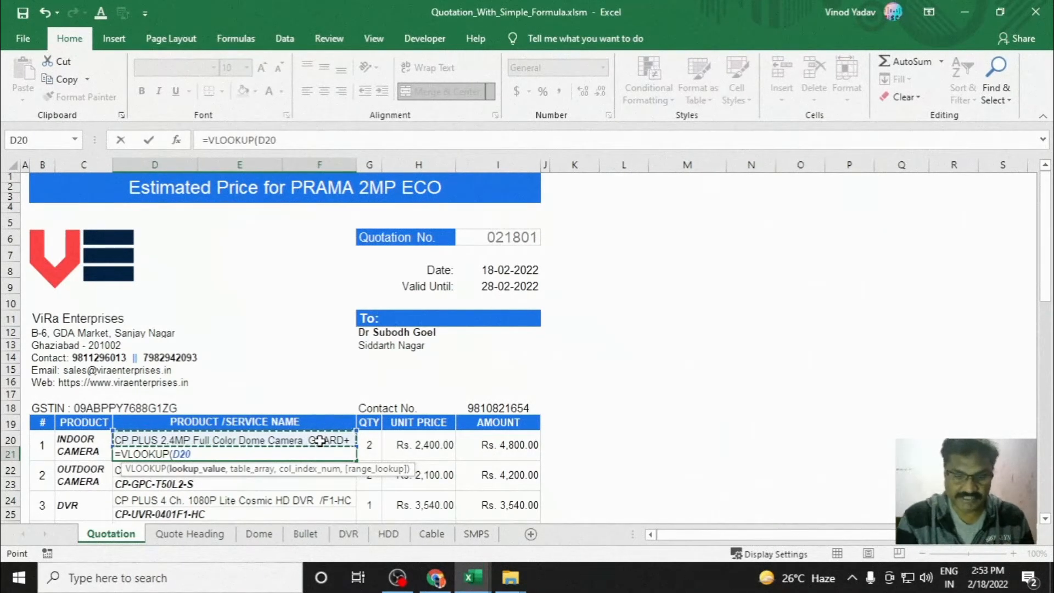
{"action": "type", "text": ","}
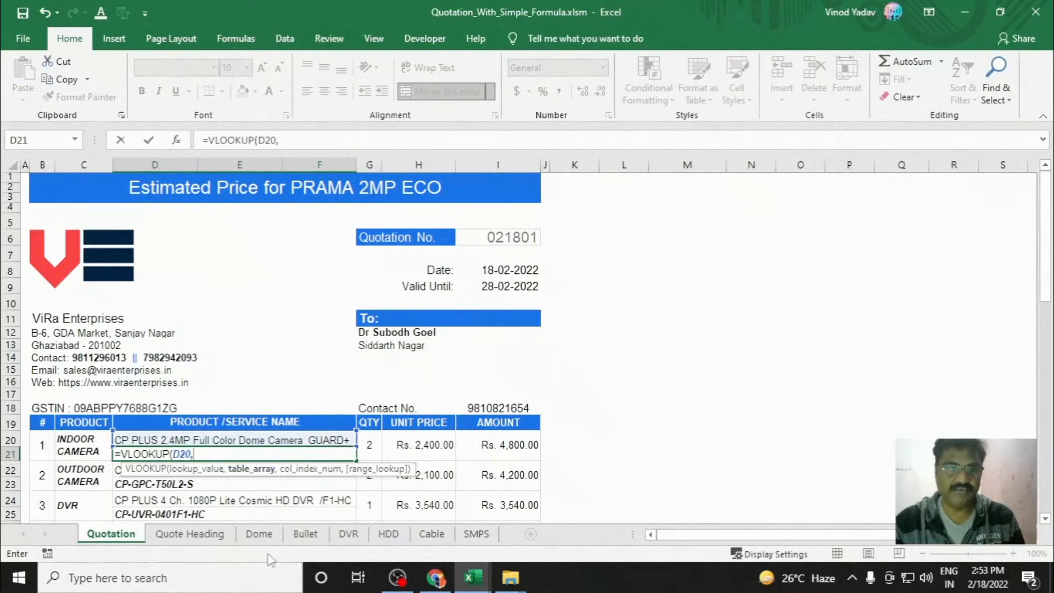
{"action": "left_click", "coordinate": [264, 538]}
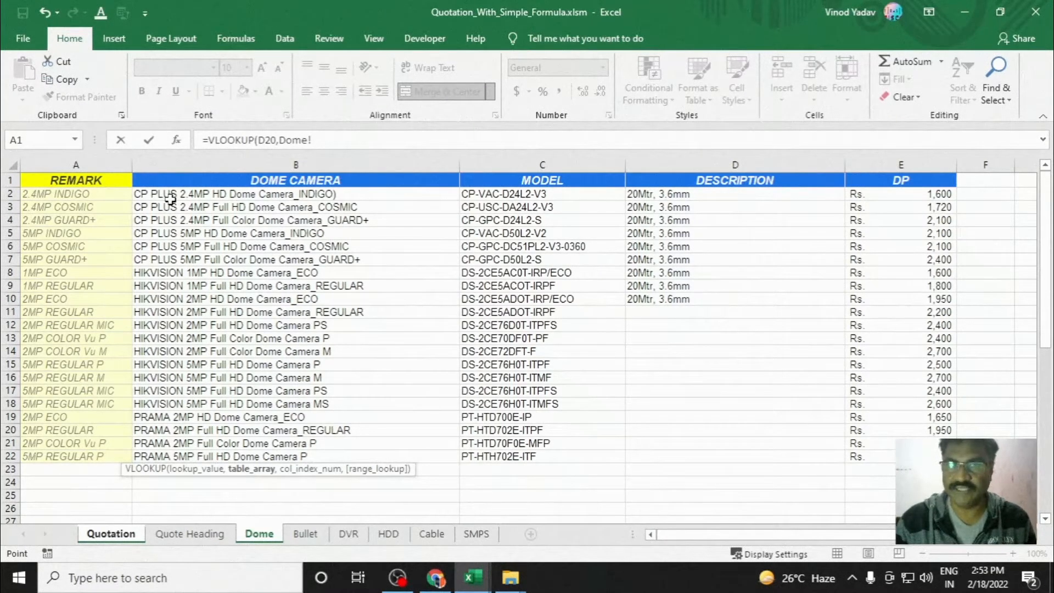
{"action": "left_click_drag", "start_coordinate": [170, 198], "coordinate": [769, 459]}
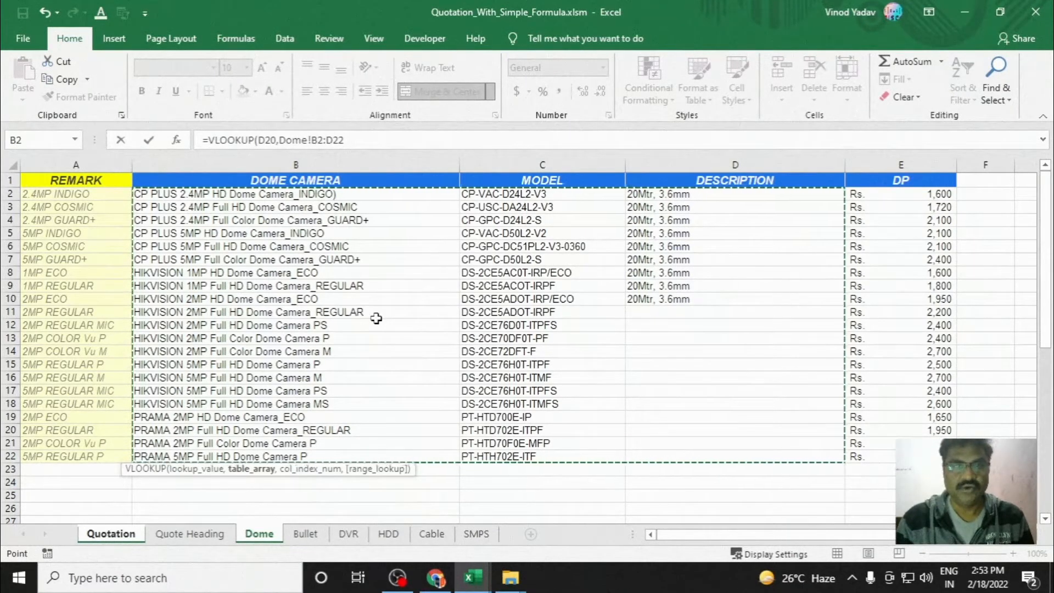
{"action": "left_click", "coordinate": [348, 142]}
{"action": "type", "text": ",2"}
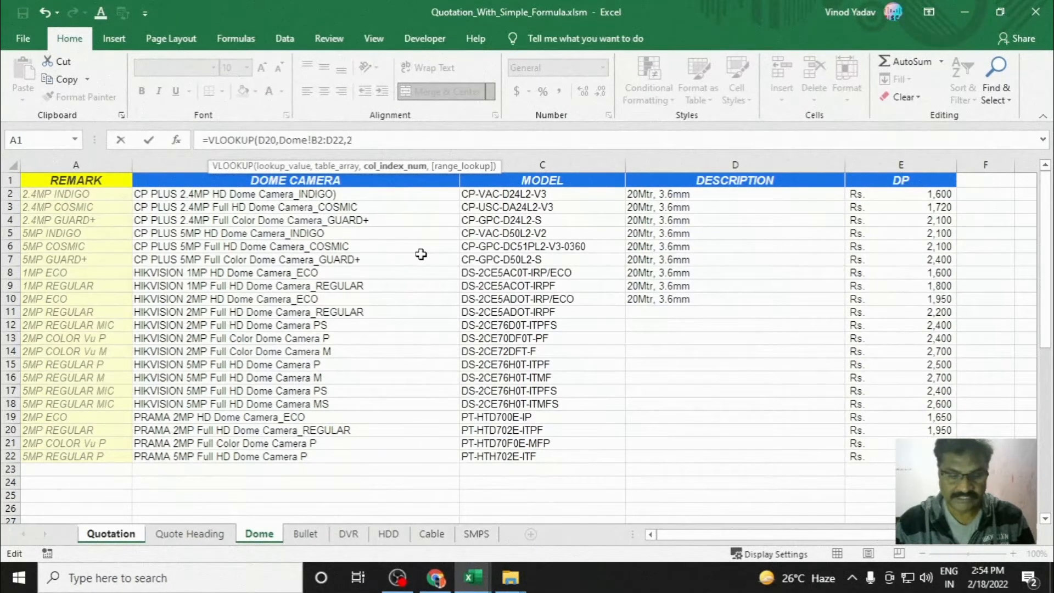
{"action": "type", "text": ","}
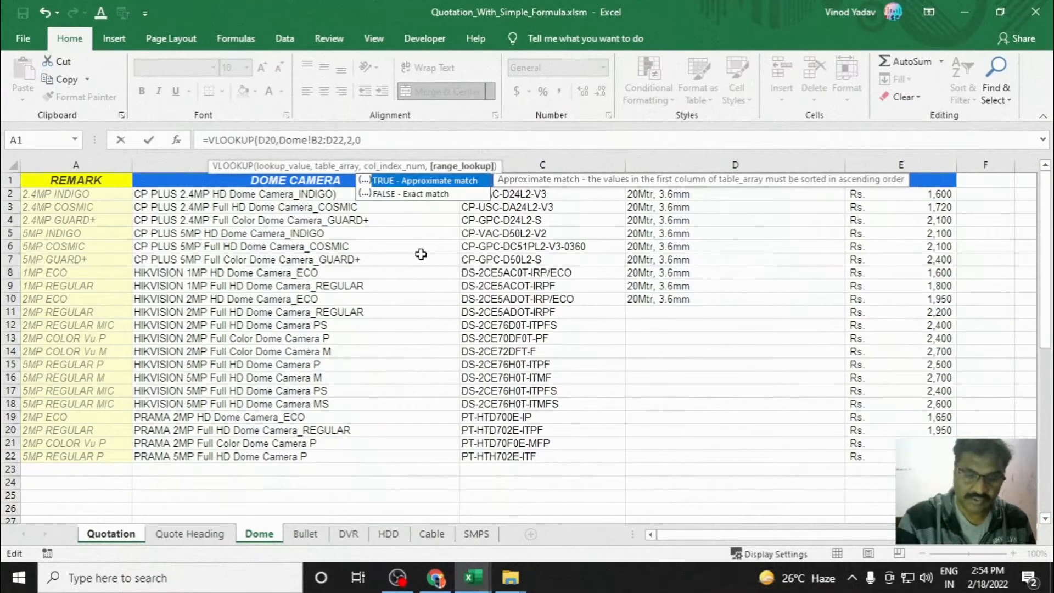
{"action": "type", "text": "0)"}
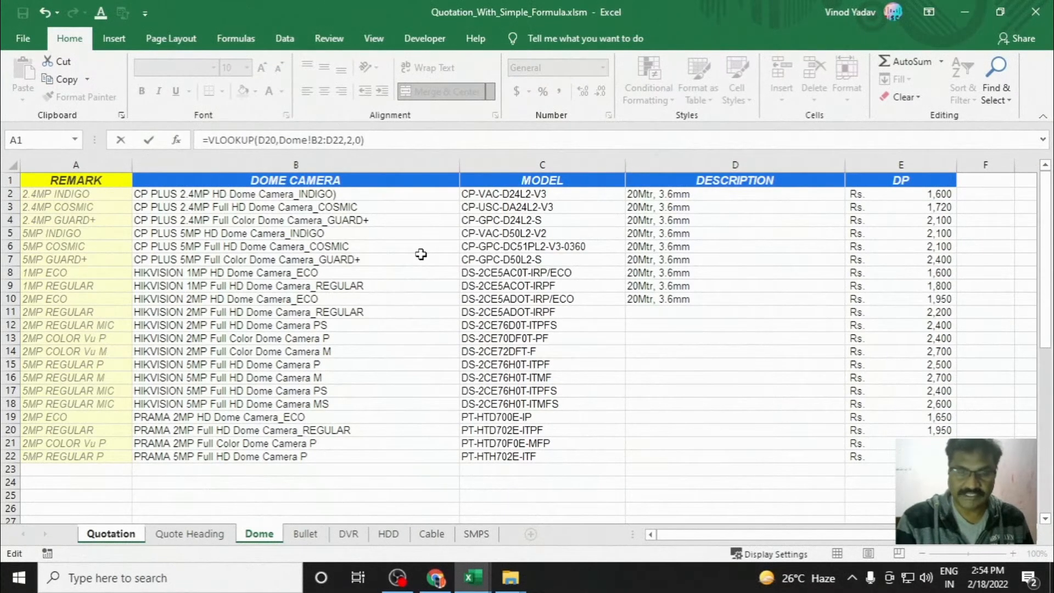
{"action": "key", "text": "Return"}
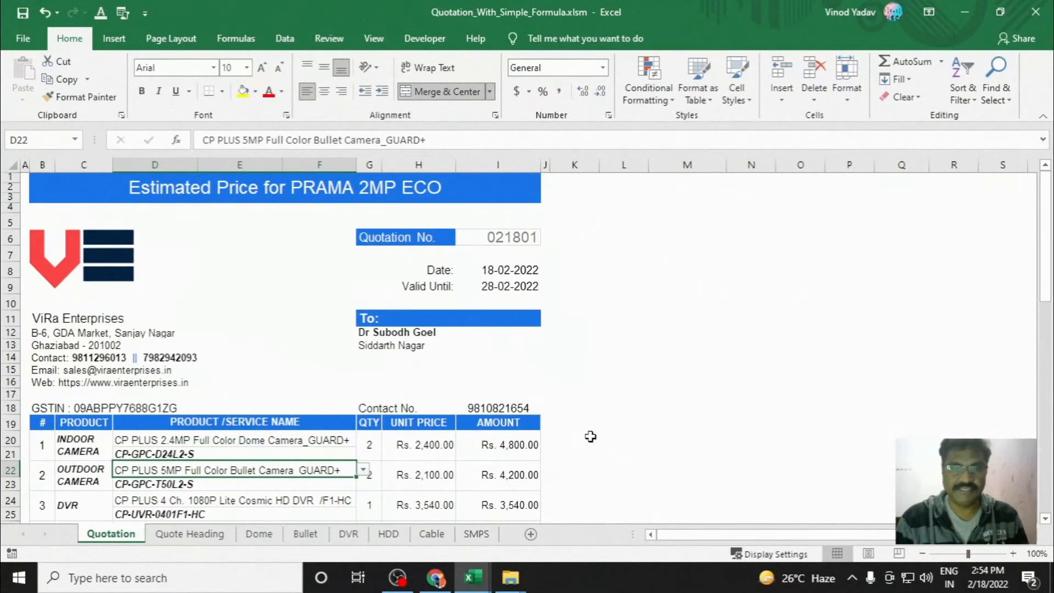
Compare the indoor camera's name and model in D20:D21 with the matching 2.4MP GUARD+ row on the Dome sheet
{"action": "scroll", "coordinate": [720, 413], "scroll_direction": "down", "scroll_amount": 2}
{"action": "left_click", "coordinate": [261, 385]}
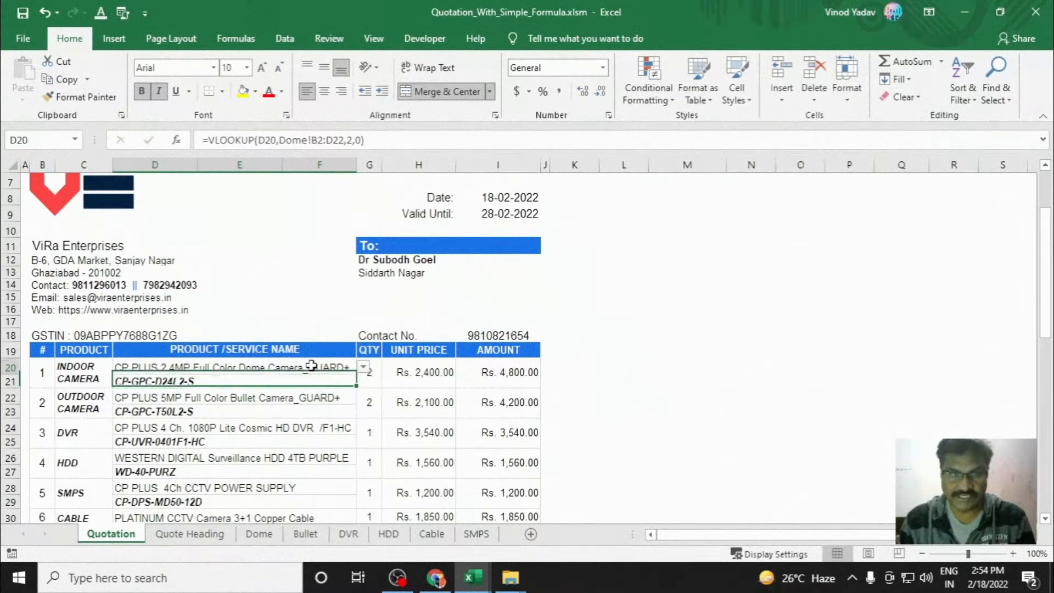
{"action": "left_click", "coordinate": [306, 366]}
{"action": "left_click", "coordinate": [259, 533]}
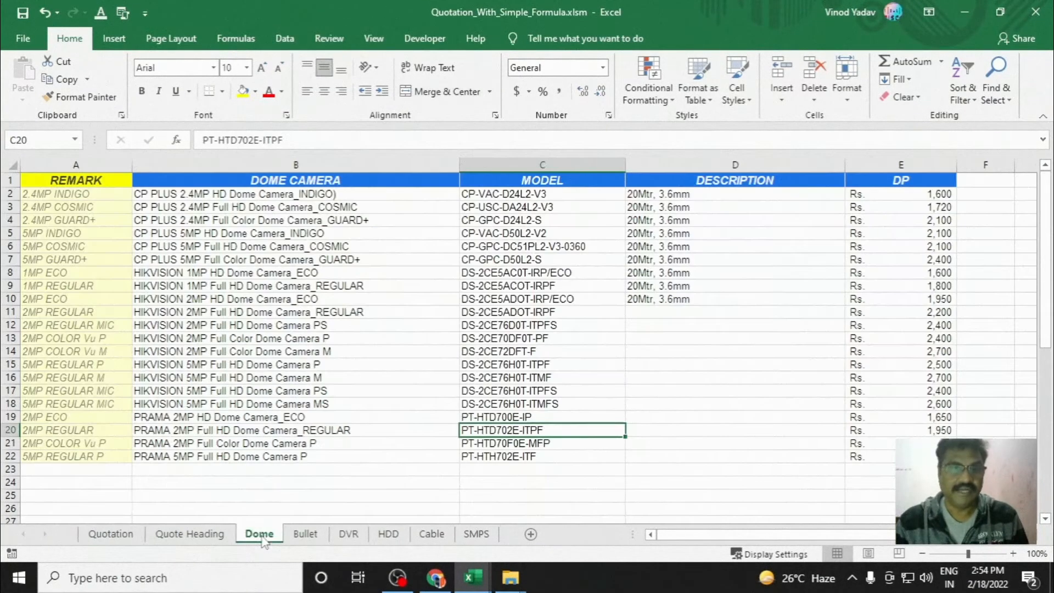
{"action": "left_click", "coordinate": [355, 221]}
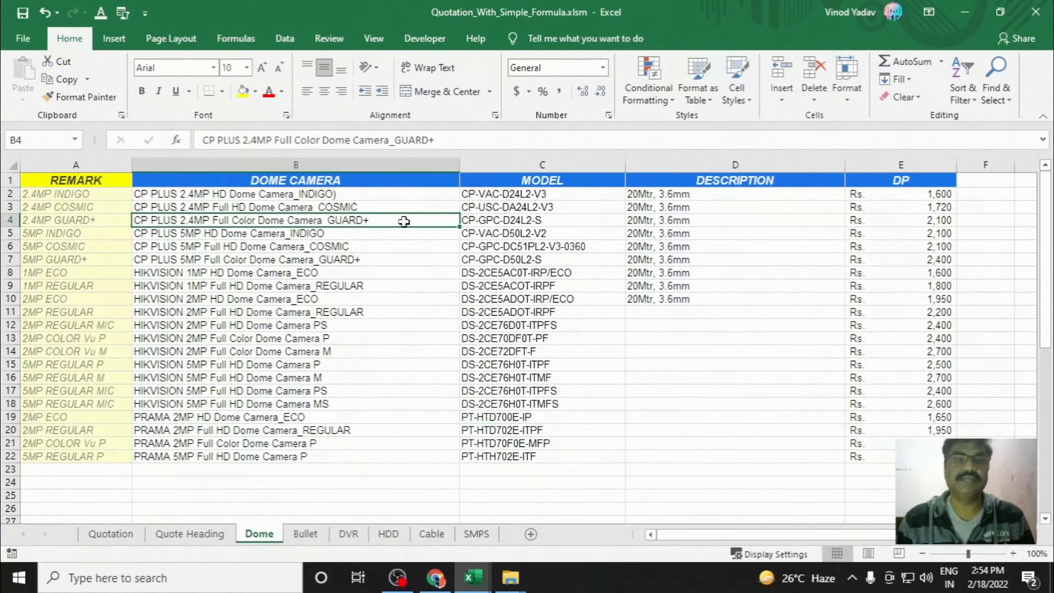
{"action": "left_click", "coordinate": [518, 224]}
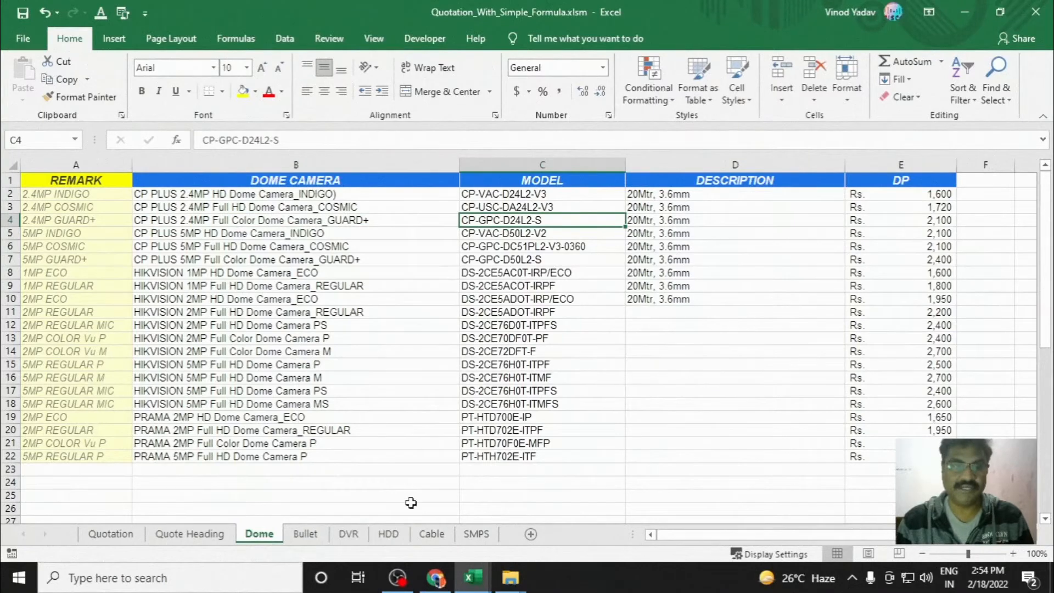
On the Quotation sheet, switch indoor camera D20 to HIKVISION 1MP Full HD Dome Camera_REGULAR and back to CP PLUS 2.4MP Full Color Dome Camera_GUARD+
{"action": "left_click", "coordinate": [111, 533]}
{"action": "left_click", "coordinate": [363, 367]}
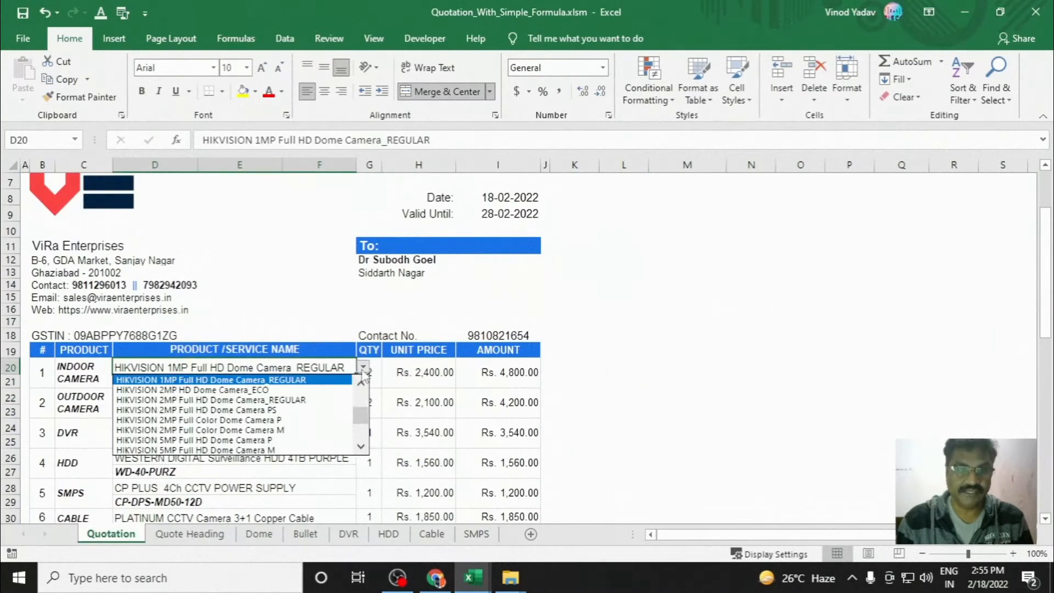
{"action": "left_click_drag", "start_coordinate": [363, 424], "coordinate": [360, 410]}
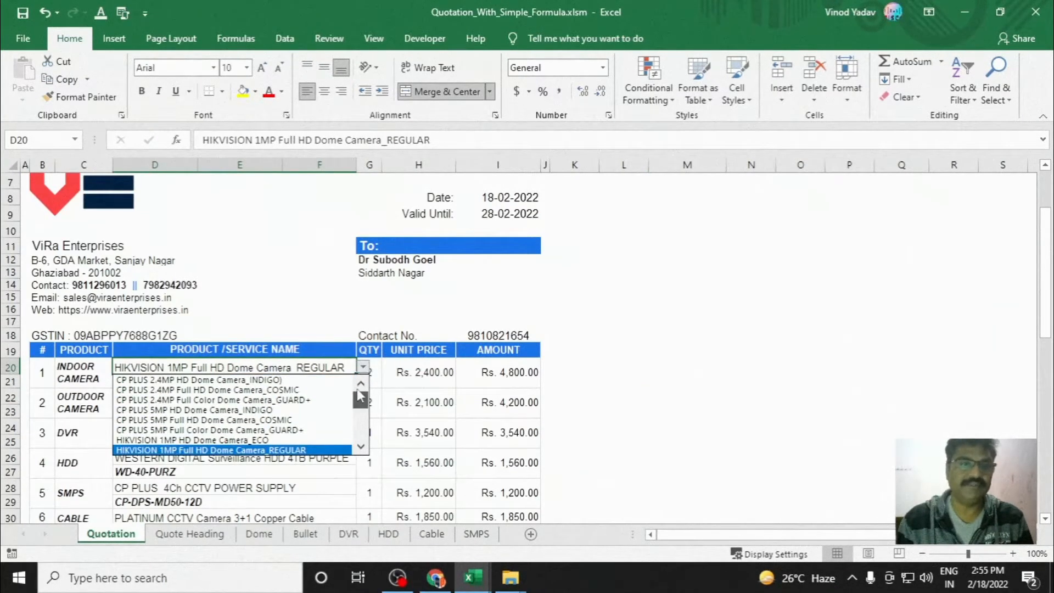
{"action": "left_click", "coordinate": [219, 380]}
{"action": "left_click", "coordinate": [767, 361]}
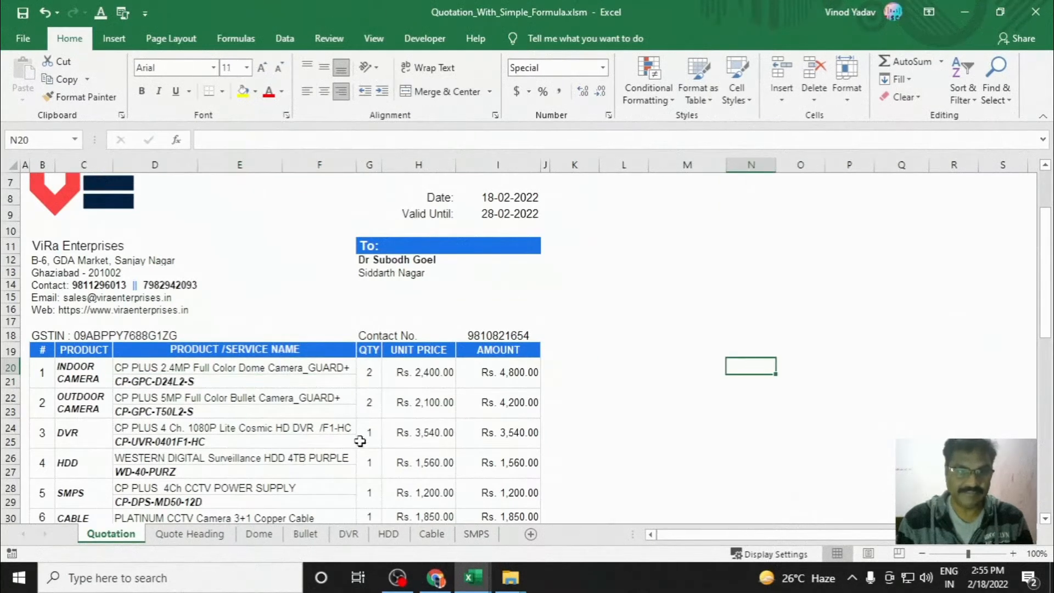
Review the remaining rows of the quotation's product table and save the workbook
{"action": "scroll", "coordinate": [324, 461], "scroll_direction": "down", "scroll_amount": 2}
{"action": "scroll", "coordinate": [320, 457], "scroll_direction": "down", "scroll_amount": 1}
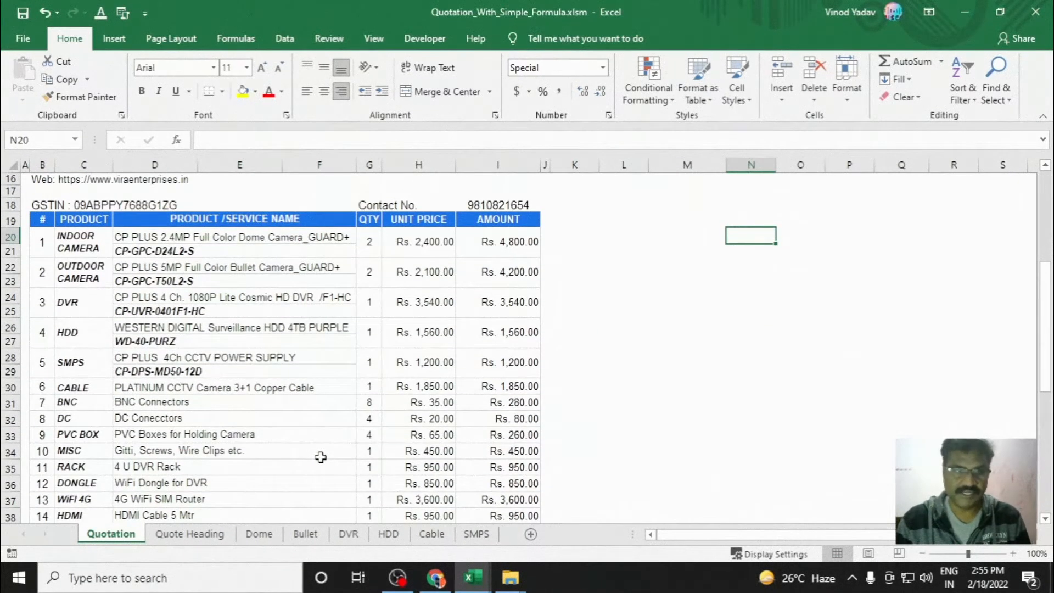
{"action": "scroll", "coordinate": [320, 458], "scroll_direction": "up", "scroll_amount": 5}
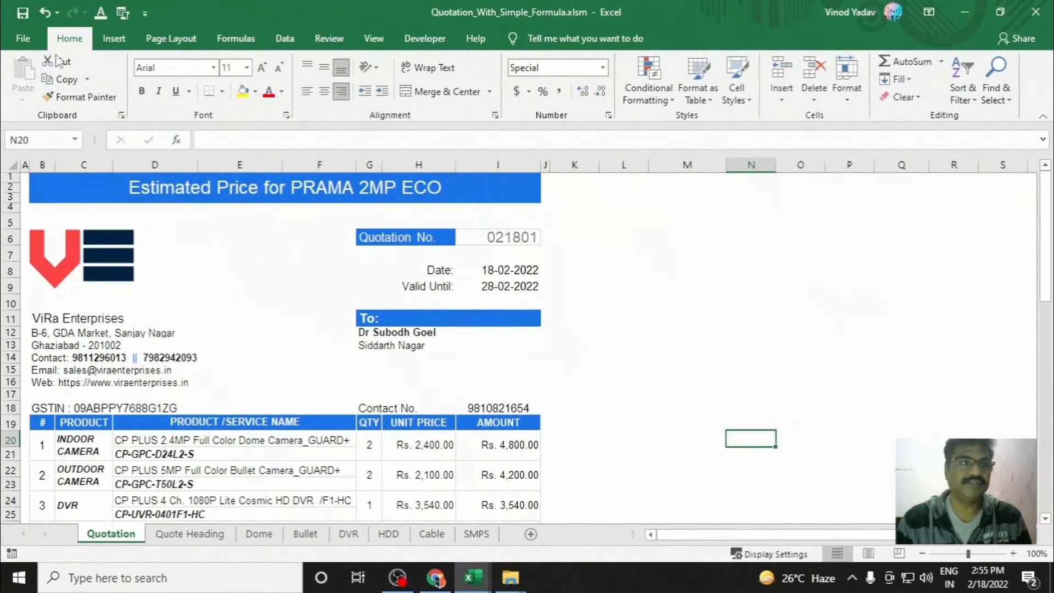
{"action": "left_click", "coordinate": [25, 16]}
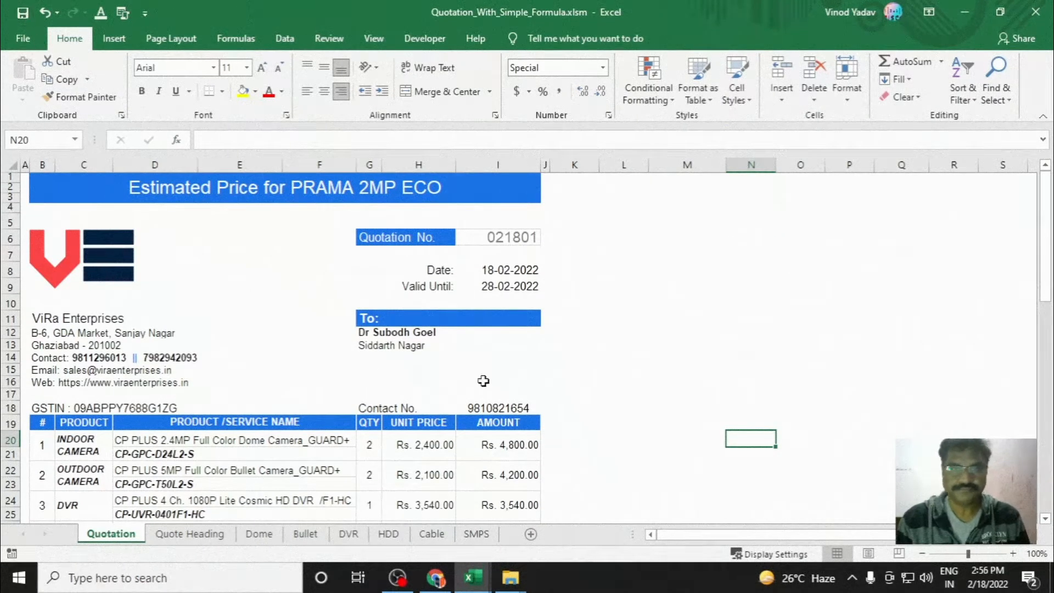
{"action": "left_click", "coordinate": [694, 395]}
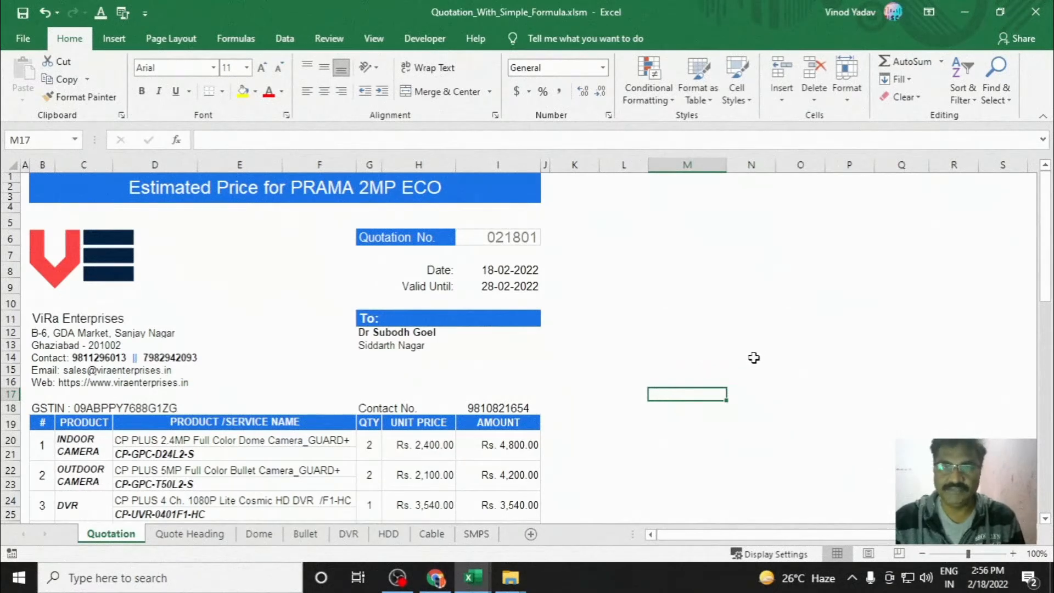
Switch to the fully automated quotation workbook and select columns K to O for copying
{"action": "left_click", "coordinate": [469, 584]}
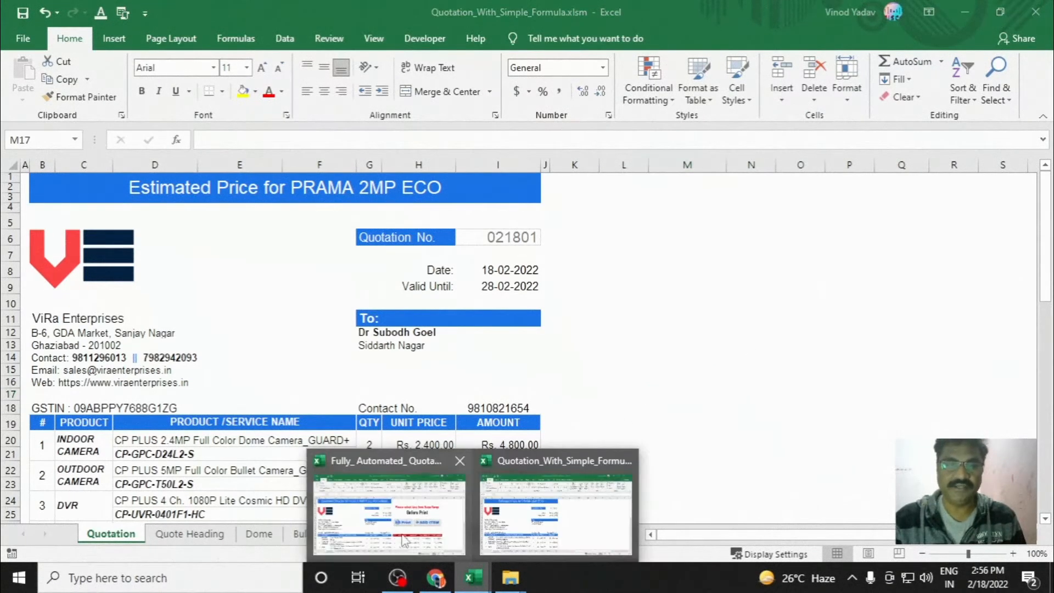
{"action": "left_click", "coordinate": [388, 516]}
{"action": "left_click_drag", "start_coordinate": [562, 165], "coordinate": [863, 165]}
{"action": "right_click", "coordinate": [865, 167]}
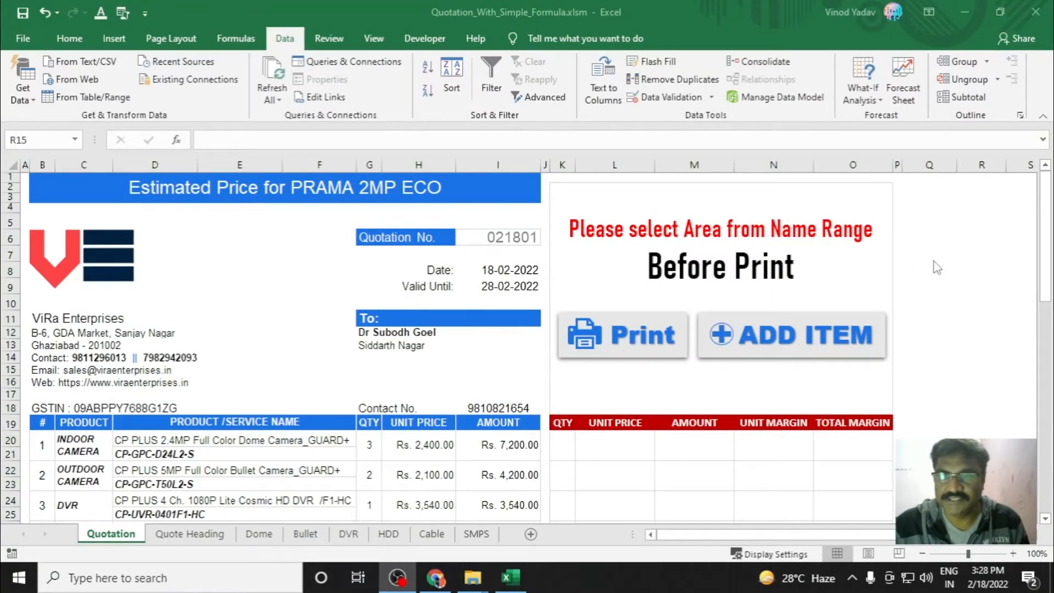
{"action": "scroll", "coordinate": [936, 264], "scroll_direction": "down", "scroll_amount": 2}
{"action": "scroll", "coordinate": [936, 265], "scroll_direction": "up", "scroll_amount": 2}
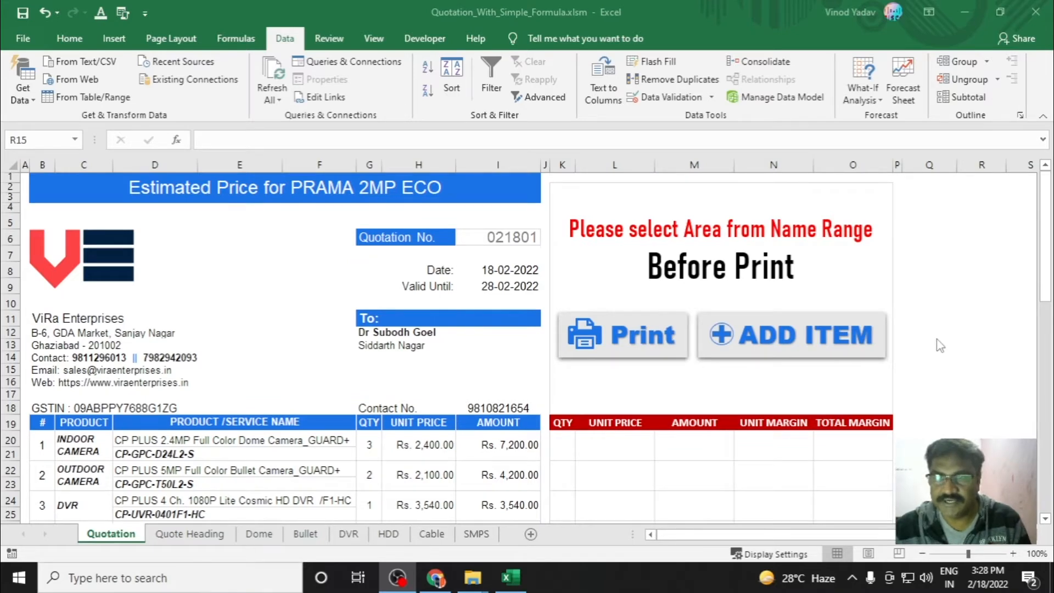
{"action": "scroll", "coordinate": [939, 345], "scroll_direction": "down", "scroll_amount": 2}
{"action": "scroll", "coordinate": [939, 345], "scroll_direction": "up", "scroll_amount": 2}
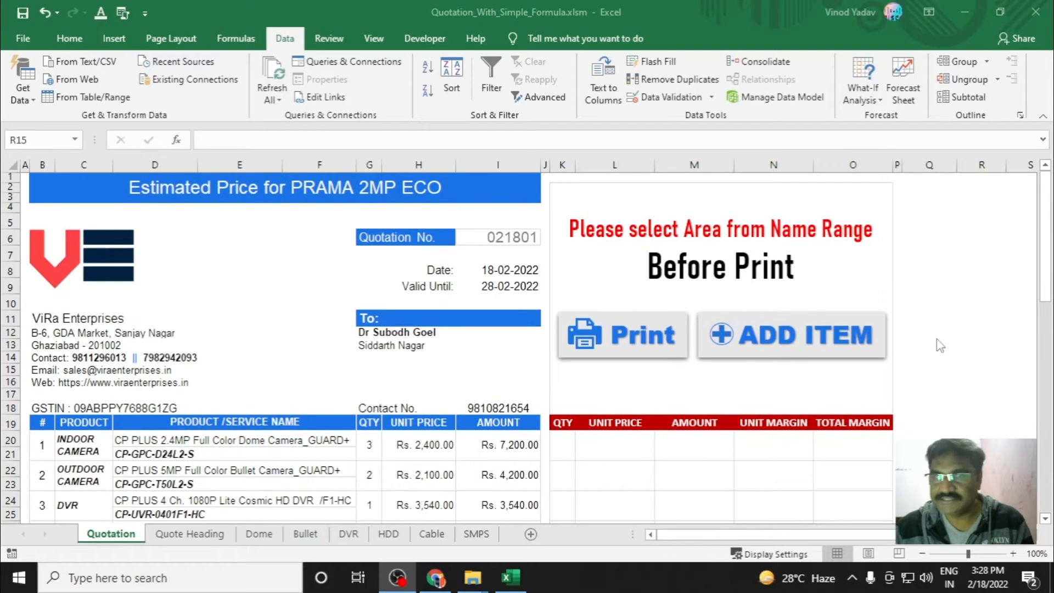
Link the margin table's QTY cell K20 to quotation quantity G20 and fill the formula down through the SMPS row
{"action": "scroll", "coordinate": [940, 345], "scroll_direction": "down", "scroll_amount": 2}
{"action": "scroll", "coordinate": [939, 345], "scroll_direction": "down", "scroll_amount": 1}
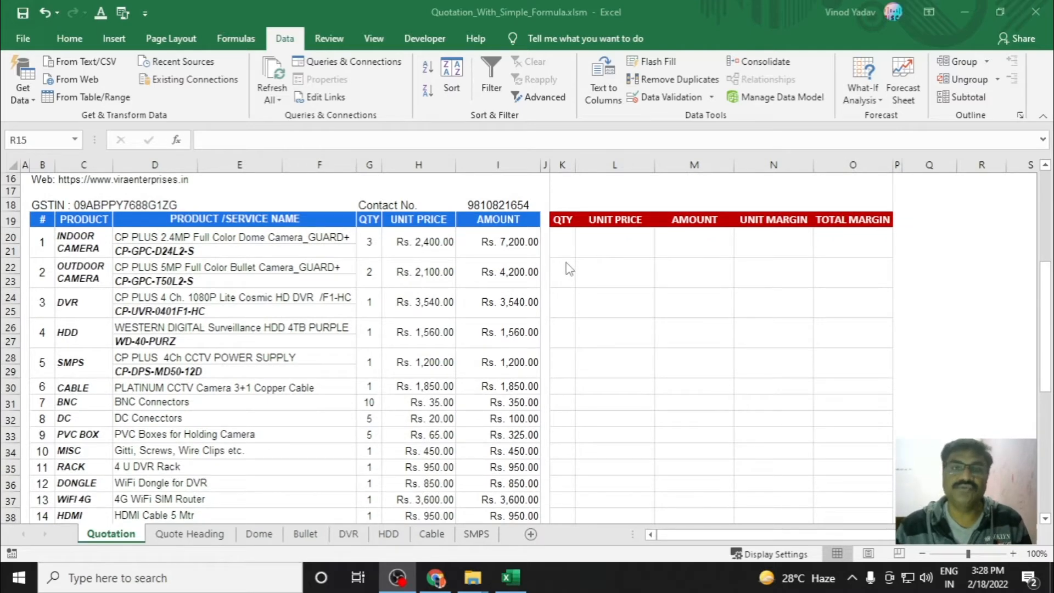
{"action": "left_click", "coordinate": [560, 248]}
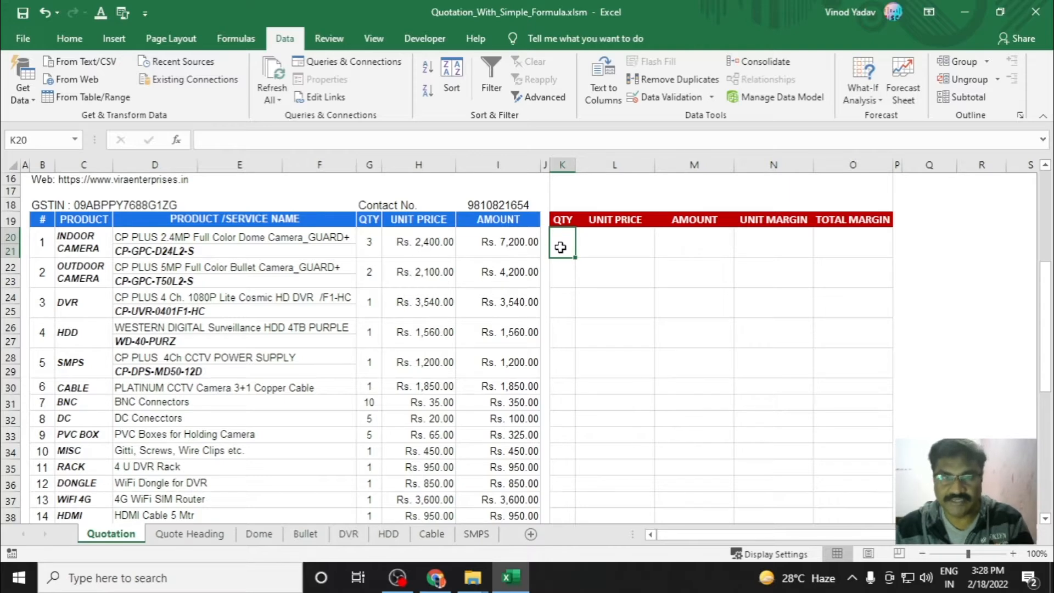
{"action": "type", "text": "="}
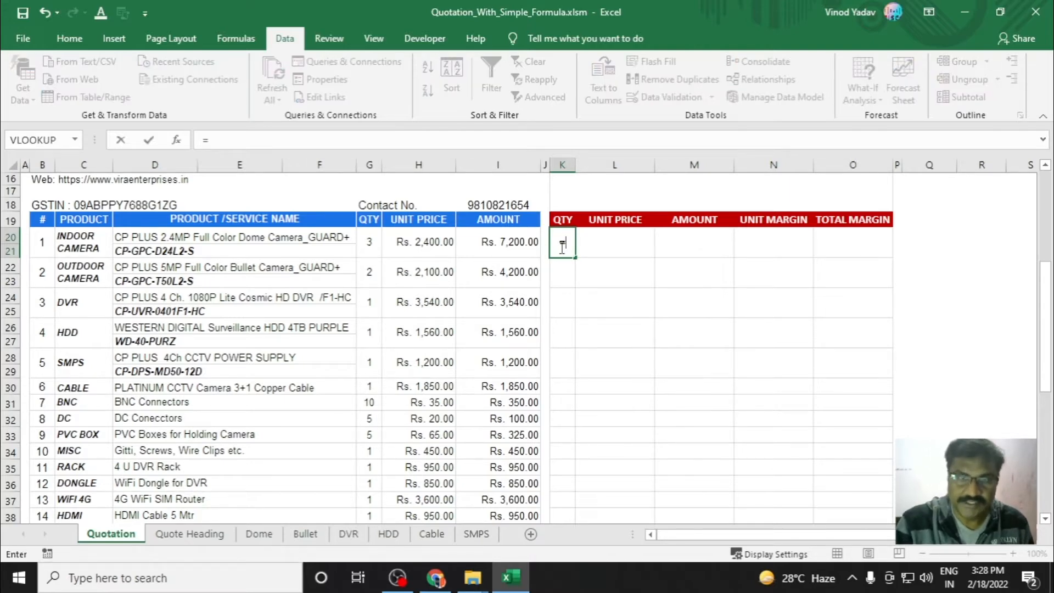
{"action": "left_click", "coordinate": [362, 248]}
{"action": "key", "text": "Return"}
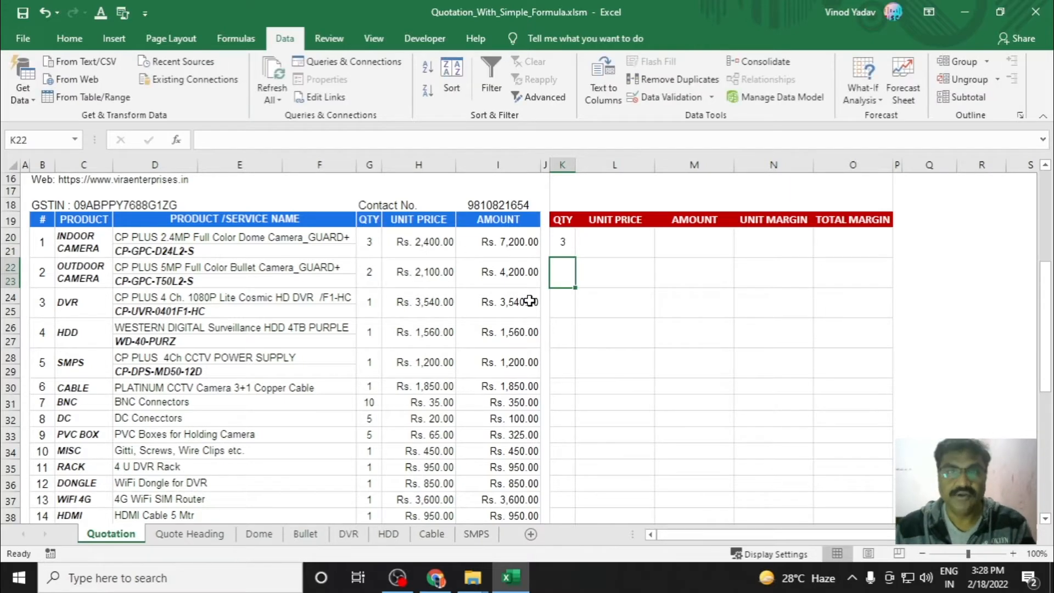
{"action": "left_click", "coordinate": [560, 243]}
{"action": "left_click_drag", "start_coordinate": [576, 258], "coordinate": [576, 378]}
Enter =G30 as the cable's quantity in K30 and fill it down to the USB extension row, K41
{"action": "left_click", "coordinate": [564, 388]}
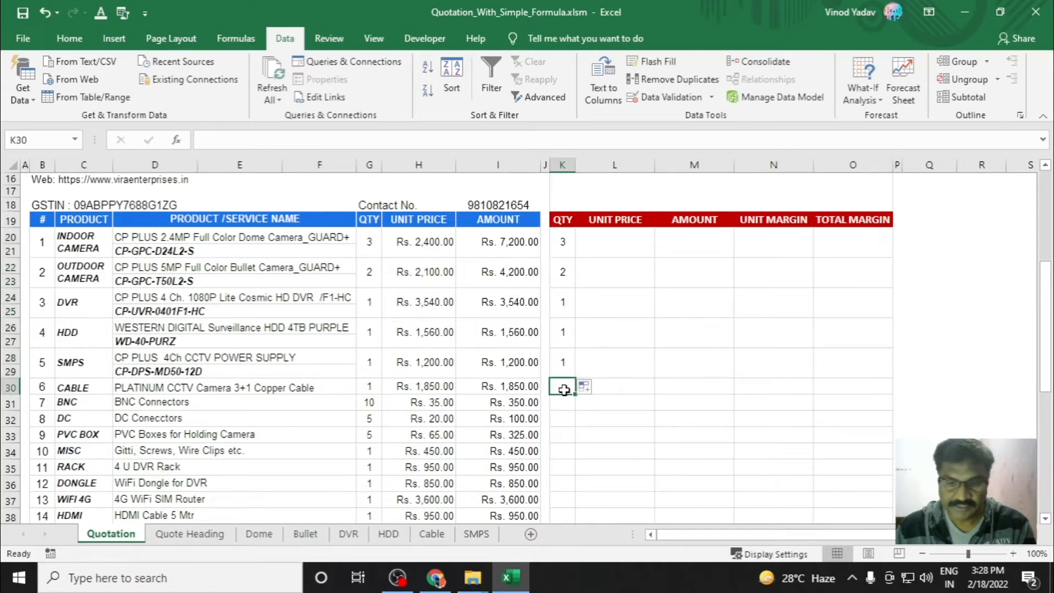
{"action": "type", "text": "="}
{"action": "left_click", "coordinate": [375, 388]}
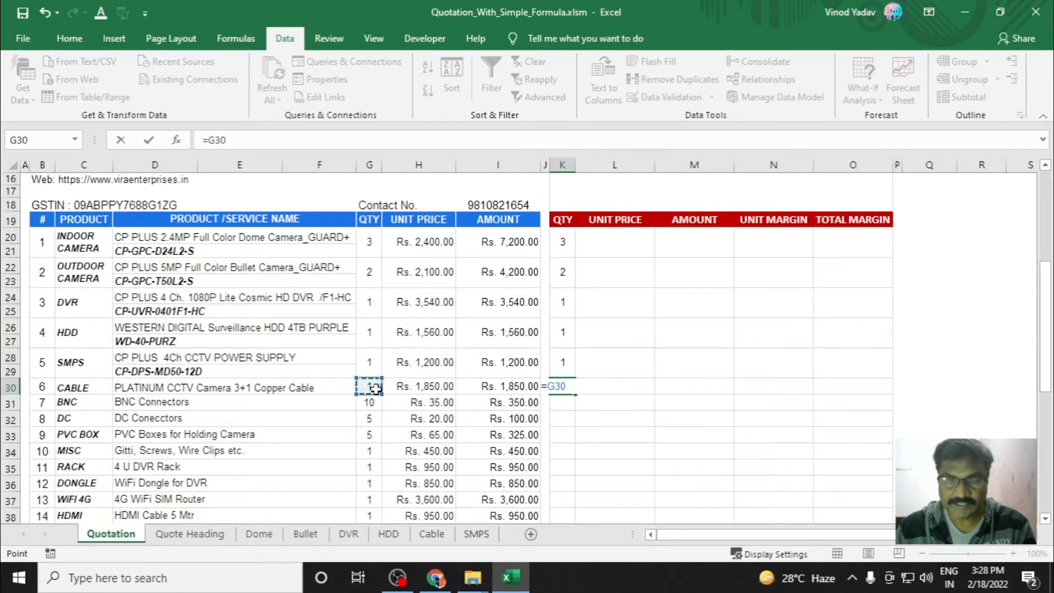
{"action": "key", "text": "Return"}
{"action": "left_click", "coordinate": [562, 386]}
{"action": "left_click_drag", "start_coordinate": [576, 394], "coordinate": [578, 482]}
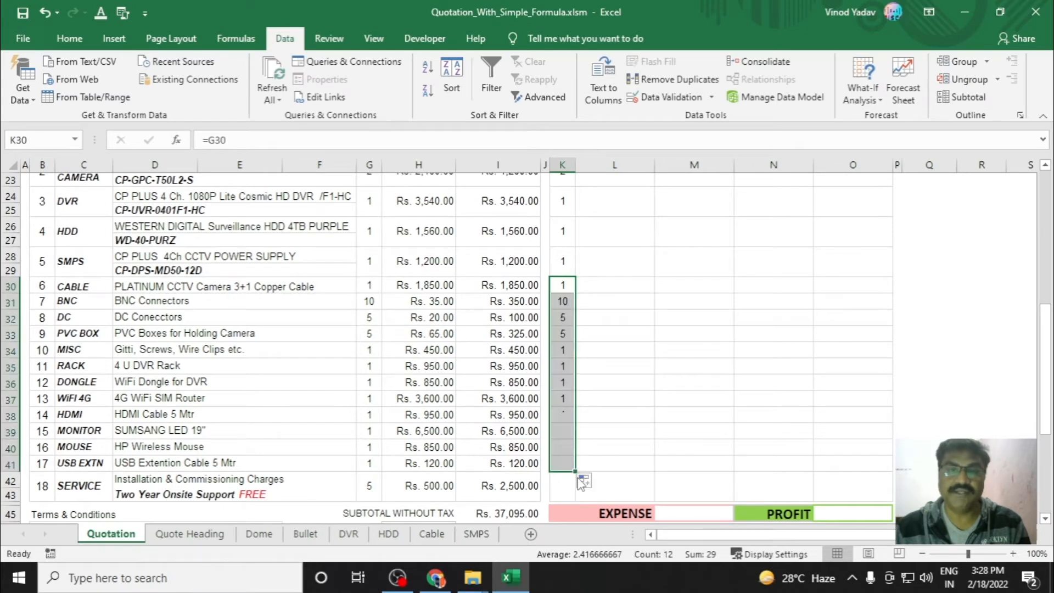
Link the service row's quantity in K42 to the quotation quantity with =G42
{"action": "left_click", "coordinate": [641, 414]}
{"action": "left_click", "coordinate": [562, 488]}
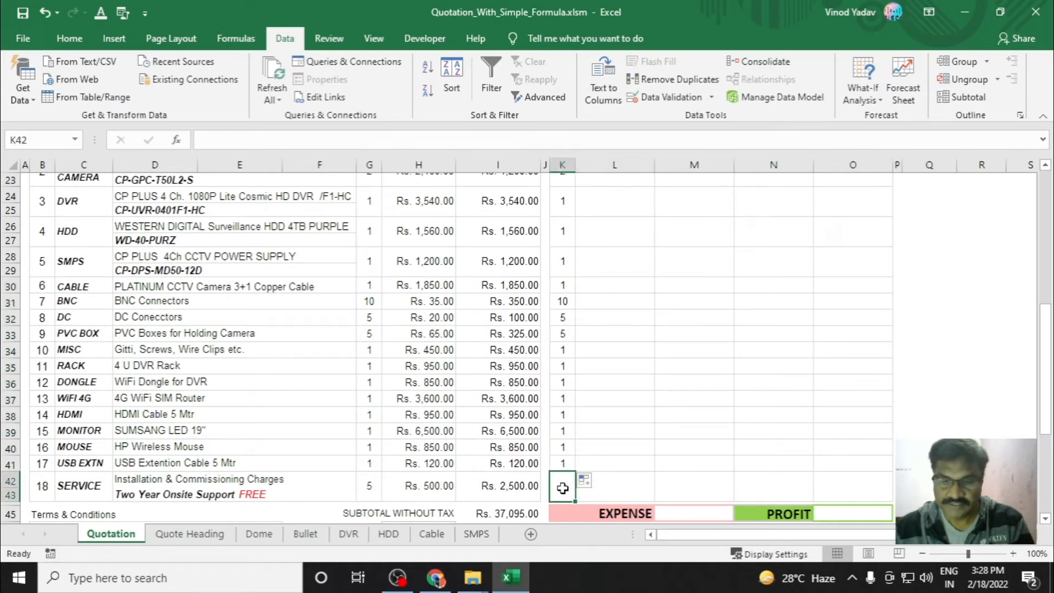
{"action": "type", "text": "=G"}
{"action": "left_click", "coordinate": [366, 492]}
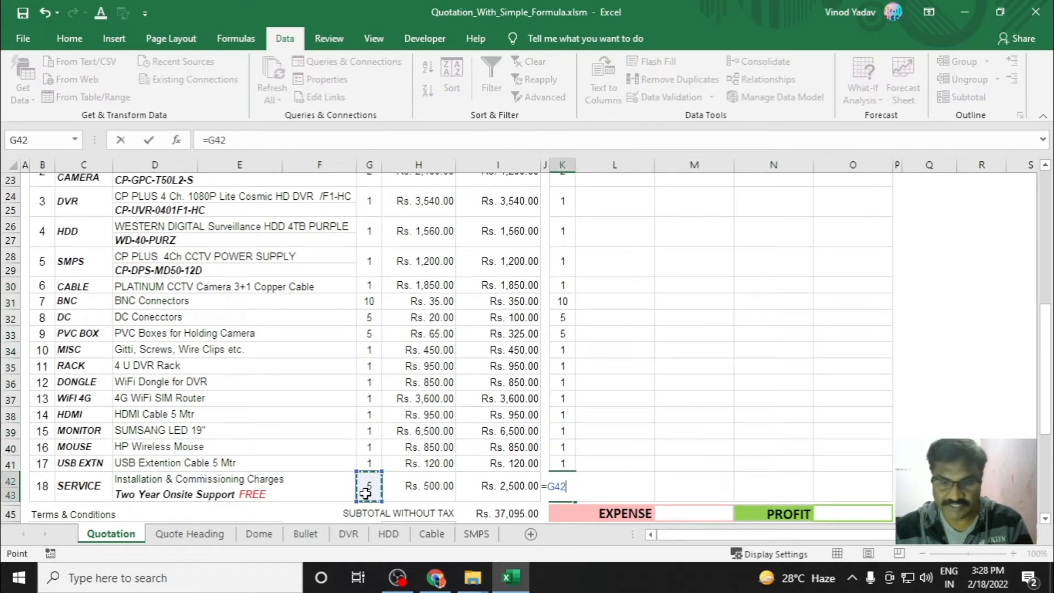
{"action": "key", "text": "Return"}
{"action": "left_click", "coordinate": [670, 397]}
Enter =VLOOKUP(D20,Dome!B2:E22,4,0) in L20 as the indoor camera's cost unit price
{"action": "scroll", "coordinate": [672, 360], "scroll_direction": "up", "scroll_amount": 4}
{"action": "scroll", "coordinate": [966, 367], "scroll_direction": "down", "scroll_amount": 1}
{"action": "scroll", "coordinate": [965, 367], "scroll_direction": "down", "scroll_amount": 2}
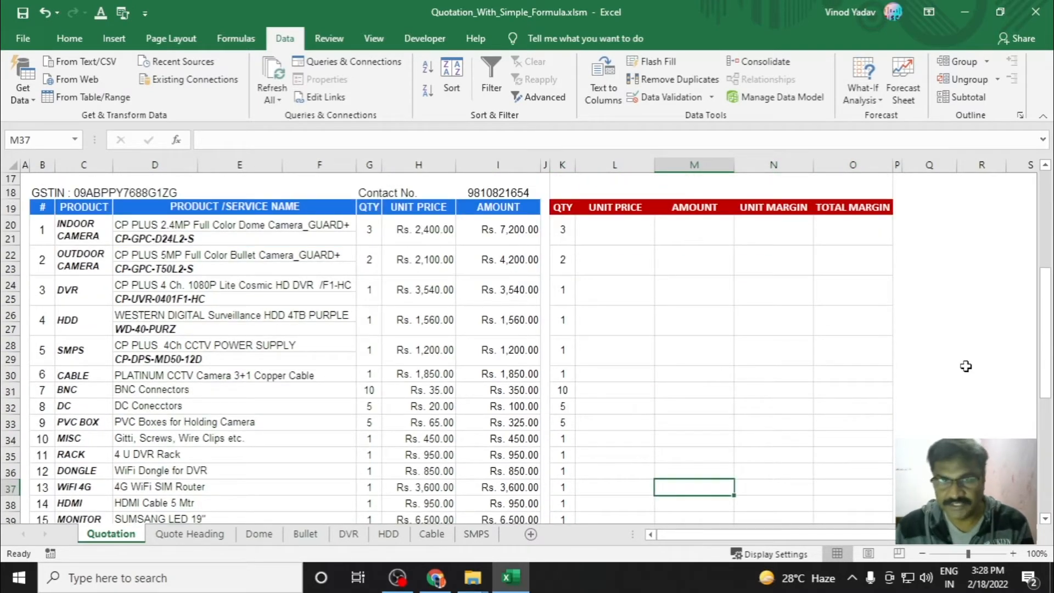
{"action": "left_click", "coordinate": [618, 227]}
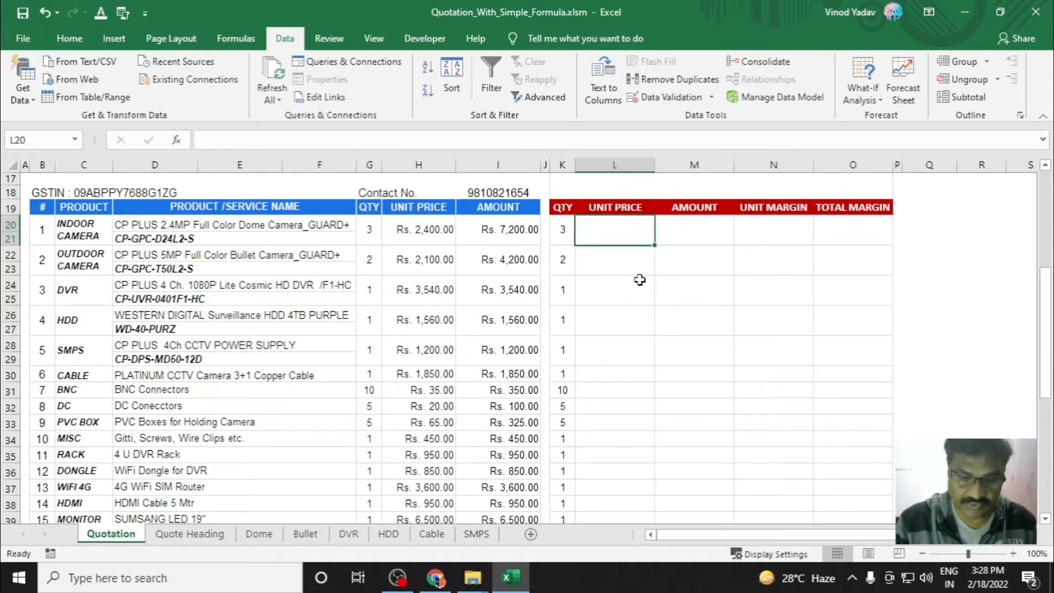
{"action": "type", "text": "=vlookup"}
{"action": "key", "text": "Tab"}
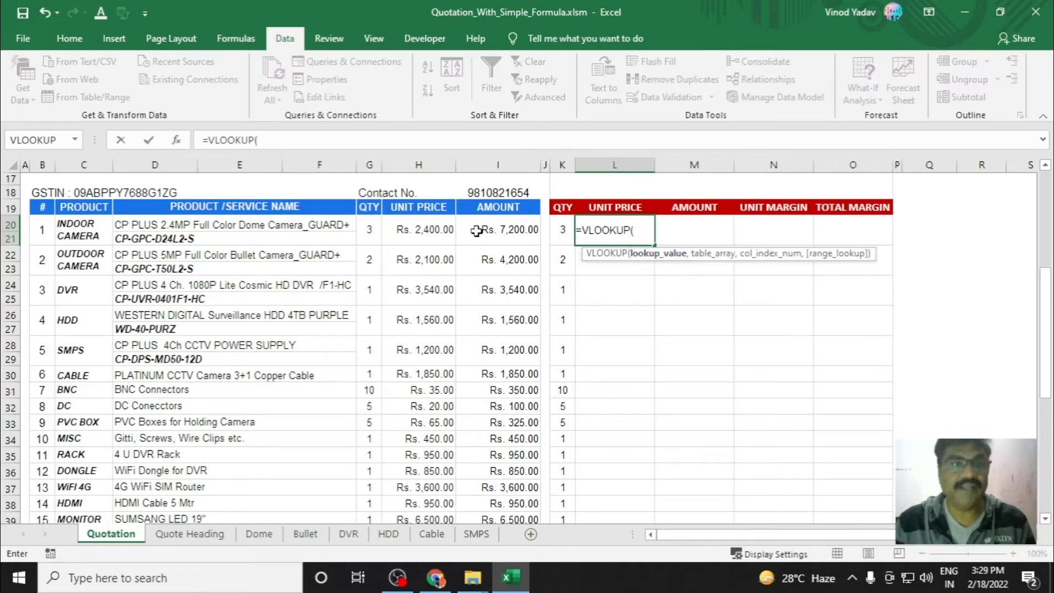
{"action": "left_click", "coordinate": [323, 226]}
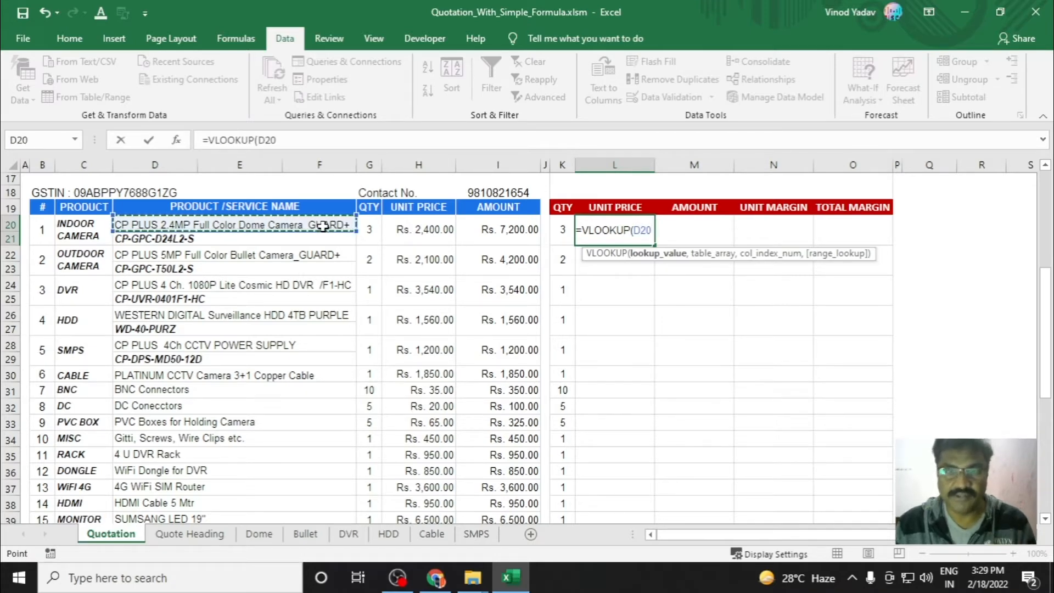
{"action": "type", "text": ","}
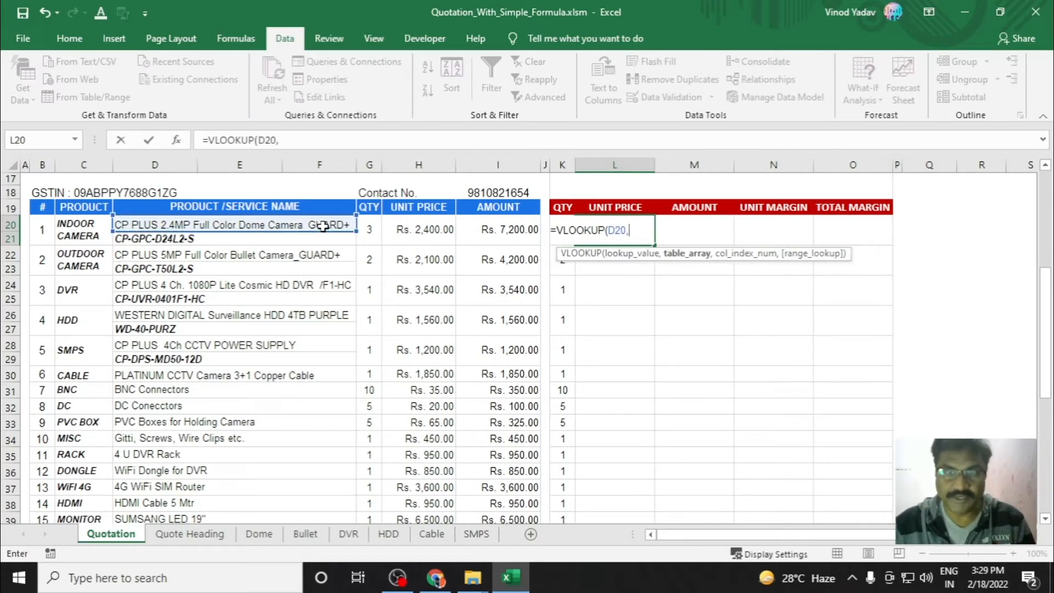
{"action": "left_click", "coordinate": [254, 538]}
{"action": "left_click_drag", "start_coordinate": [151, 196], "coordinate": [928, 457]}
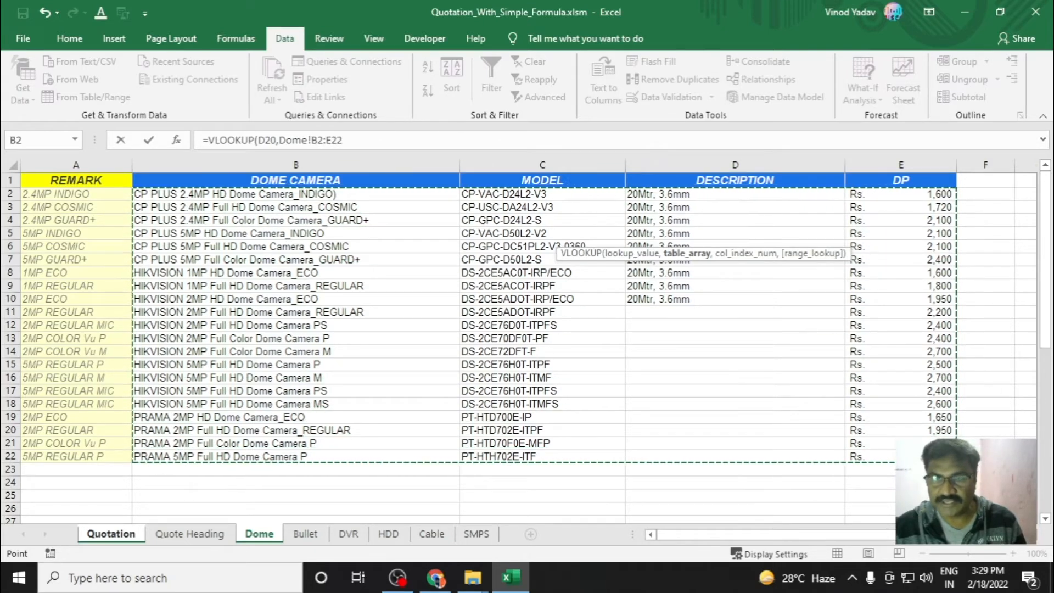
{"action": "type", "text": ","}
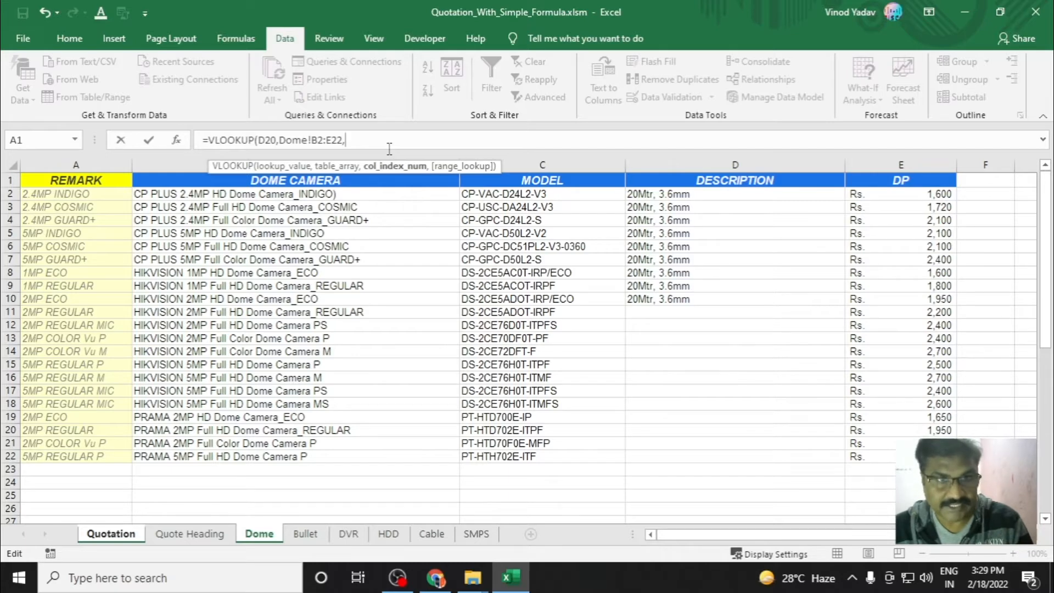
{"action": "type", "text": "4"}
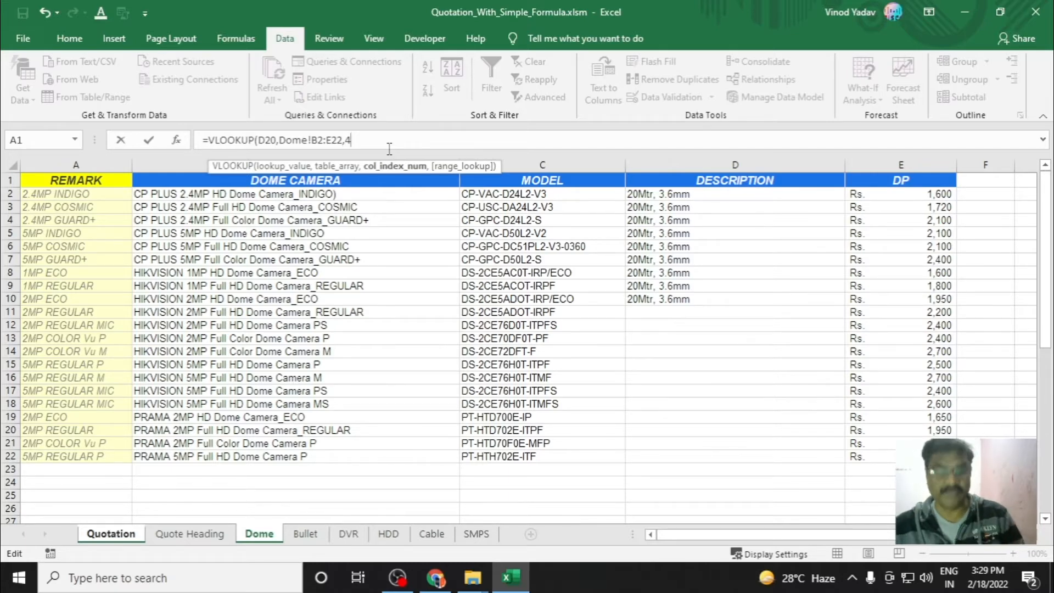
{"action": "type", "text": ","}
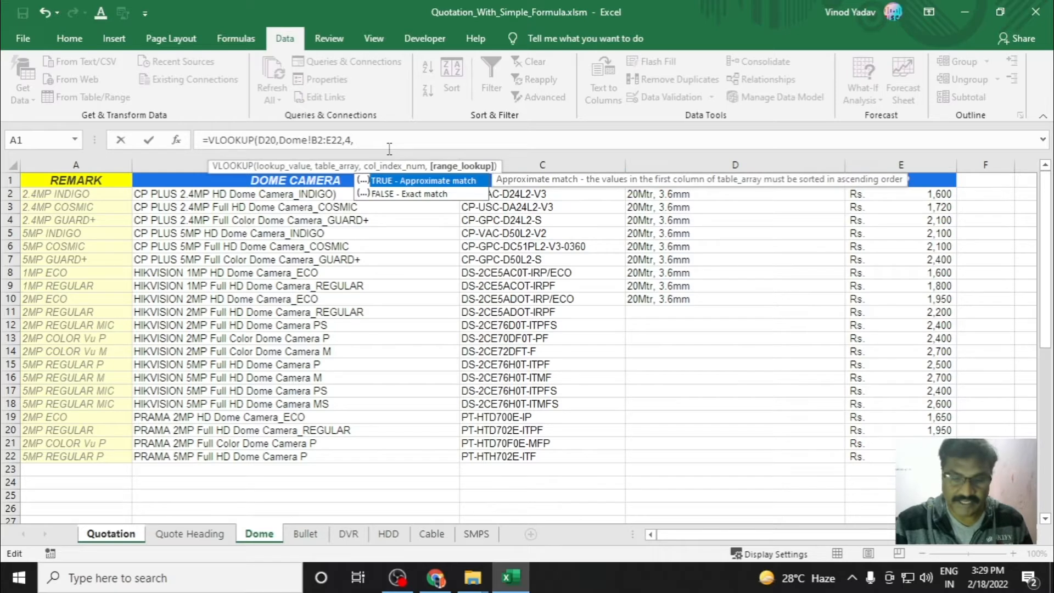
{"action": "type", "text": "0"}
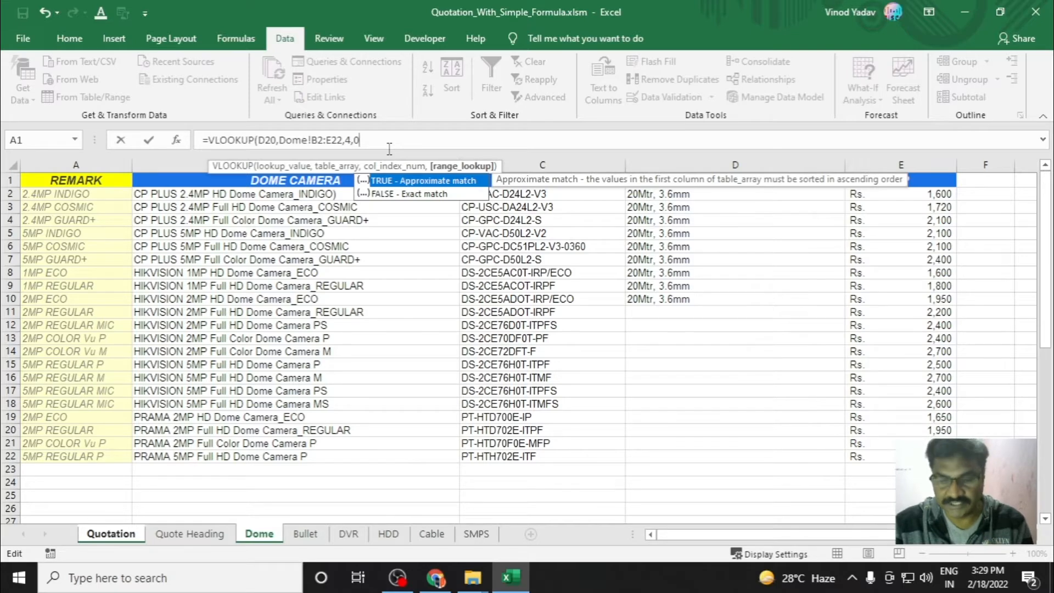
{"action": "key", "text": "Return"}
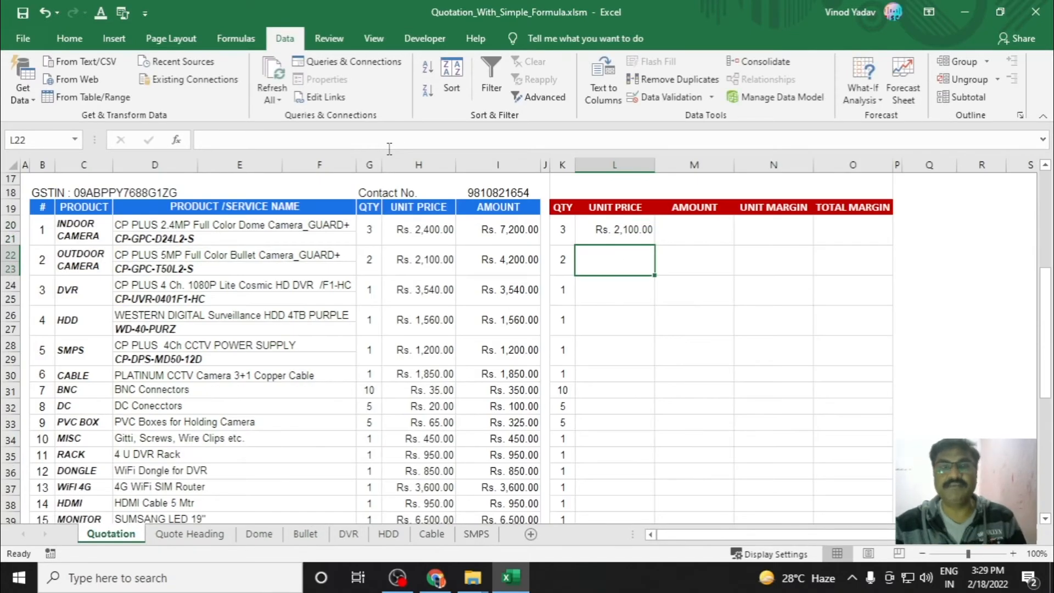
{"action": "left_click", "coordinate": [625, 234]}
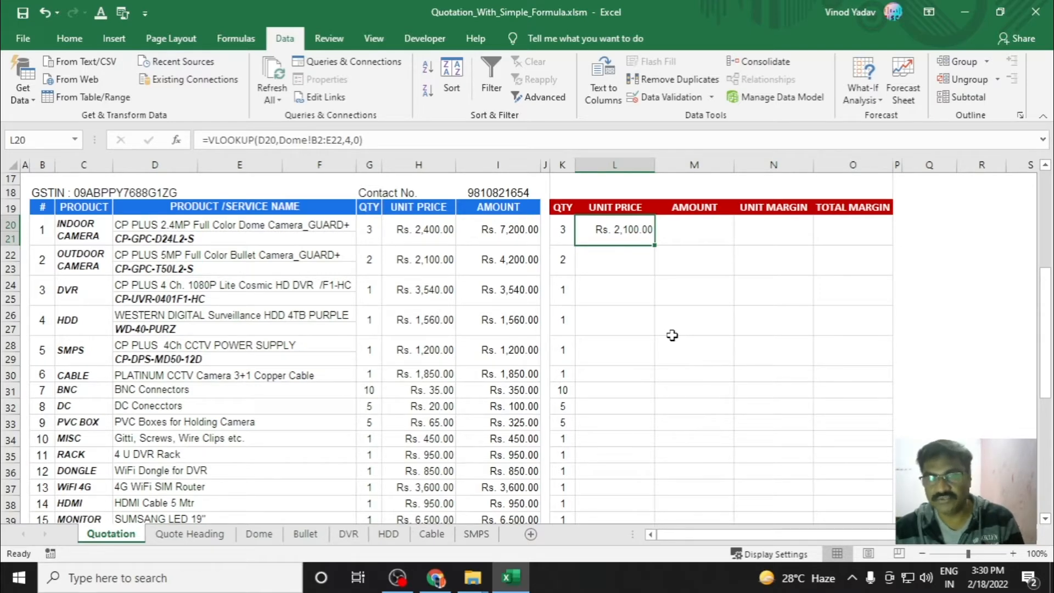
Enter a VLOOKUP in L22 that finds outdoor camera D22 in Bullet!B2:E22 and returns column 4
{"action": "left_click", "coordinate": [614, 265]}
{"action": "type", "text": "=vl"}
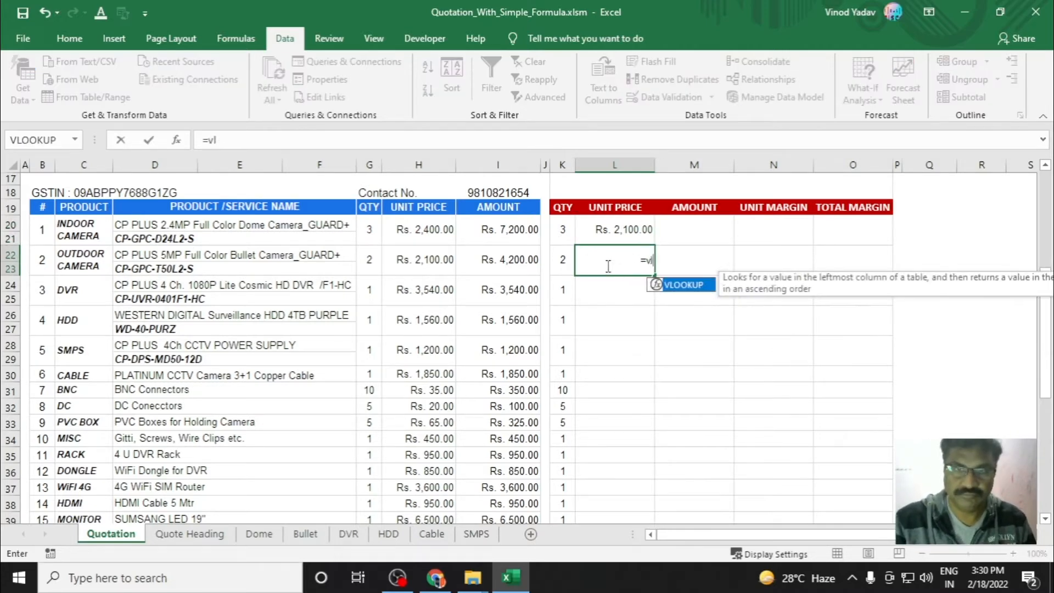
{"action": "double_click", "coordinate": [684, 284]}
{"action": "left_click", "coordinate": [231, 256]}
{"action": "type", "text": ","}
{"action": "left_click", "coordinate": [303, 533]}
{"action": "left_click_drag", "start_coordinate": [142, 193], "coordinate": [900, 456]}
{"action": "type", "text": ",4,"}
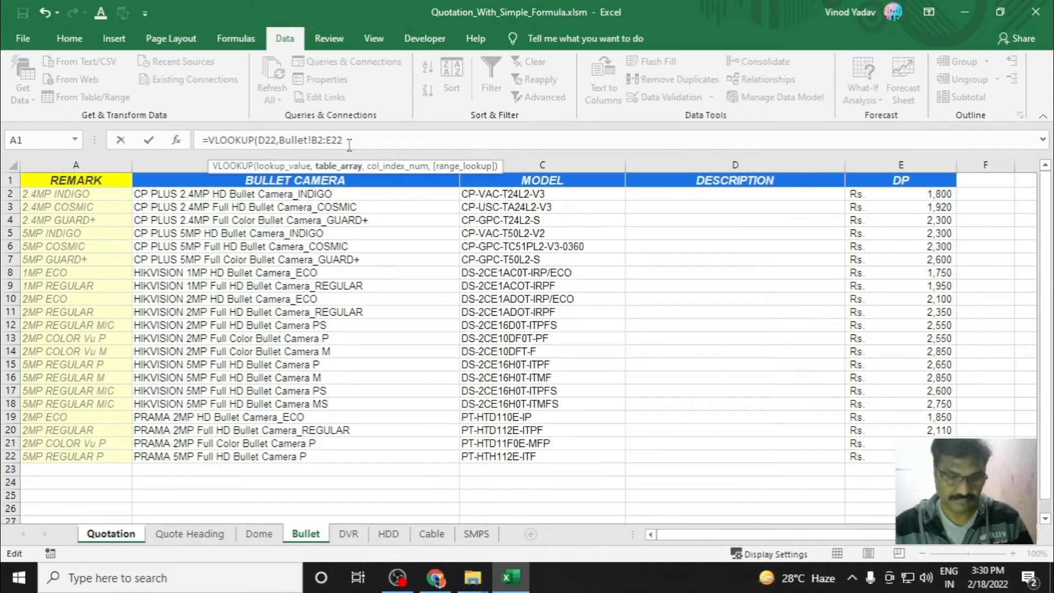
{"action": "key", "text": "Return"}
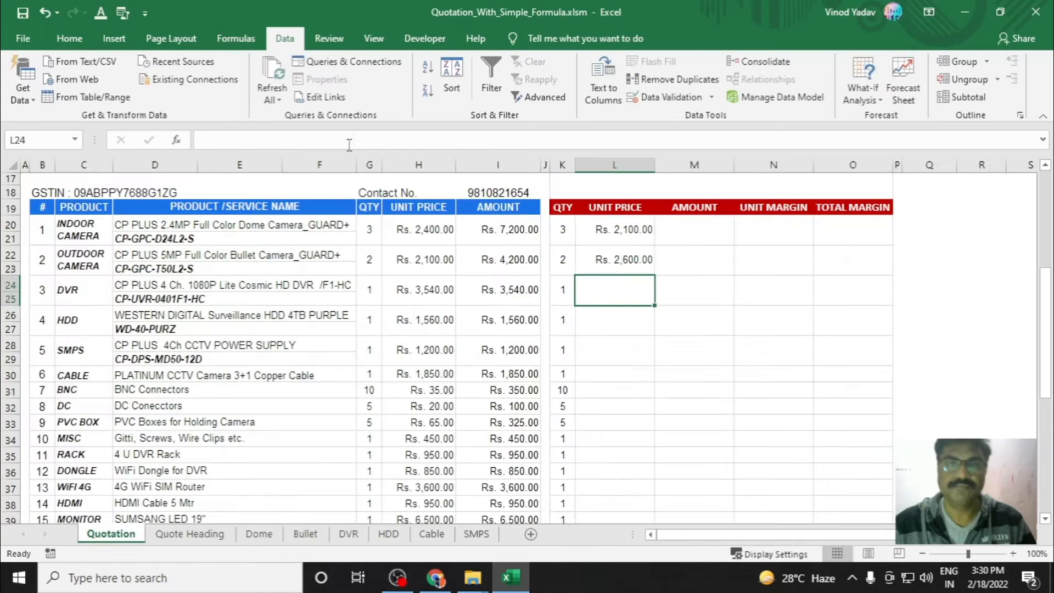
Enter =VLOOKUP(D24,DVR!B2:E30,4,0) in L24 as the DVR's cost unit price
{"action": "type", "text": "=vloo"}
{"action": "key", "text": "Tab"}
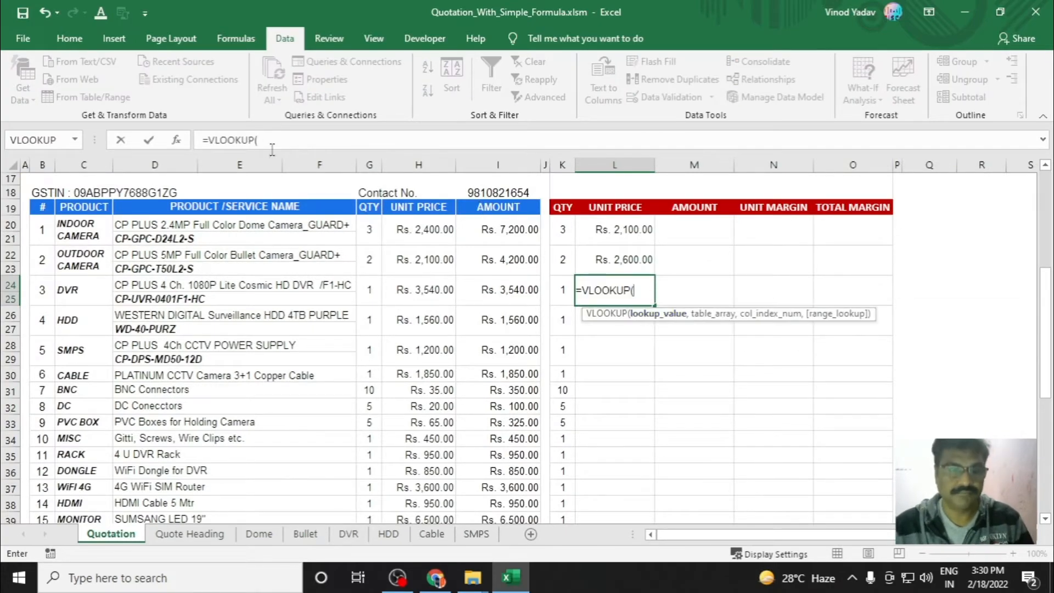
{"action": "left_click", "coordinate": [313, 293]}
{"action": "type", "text": ","}
{"action": "left_click", "coordinate": [348, 533]}
{"action": "scroll", "coordinate": [181, 214], "scroll_direction": "up", "scroll_amount": 2}
{"action": "left_click_drag", "start_coordinate": [173, 193], "coordinate": [871, 488]}
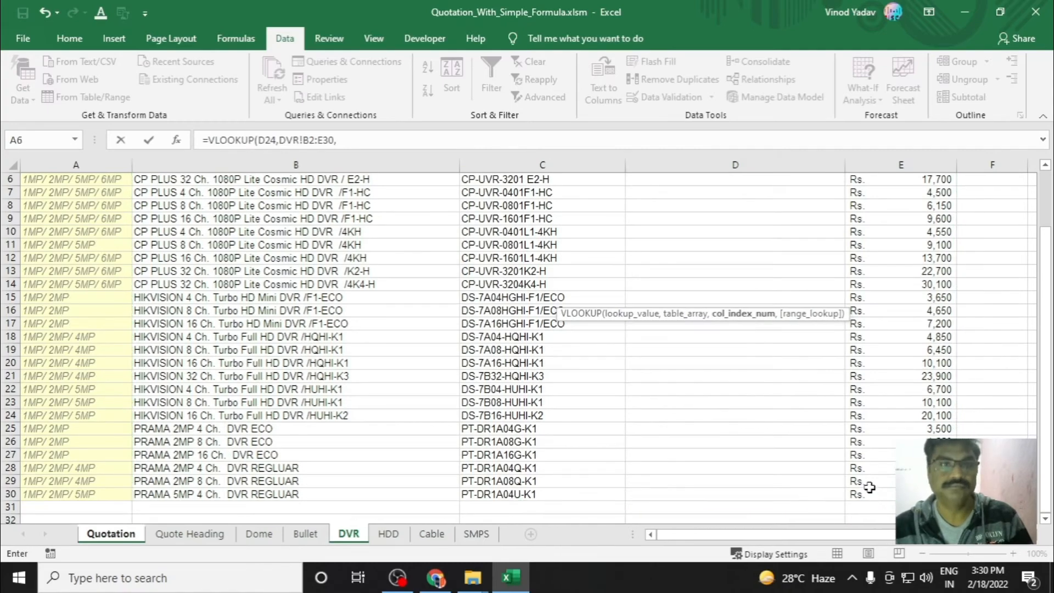
{"action": "type", "text": ",4,0"}
{"action": "key", "text": "Return"}
Enter a VLOOKUP in L26 that finds D26 in the HDD sheet's product table and returns column 4 with exact match 0
{"action": "type", "text": "=vloo"}
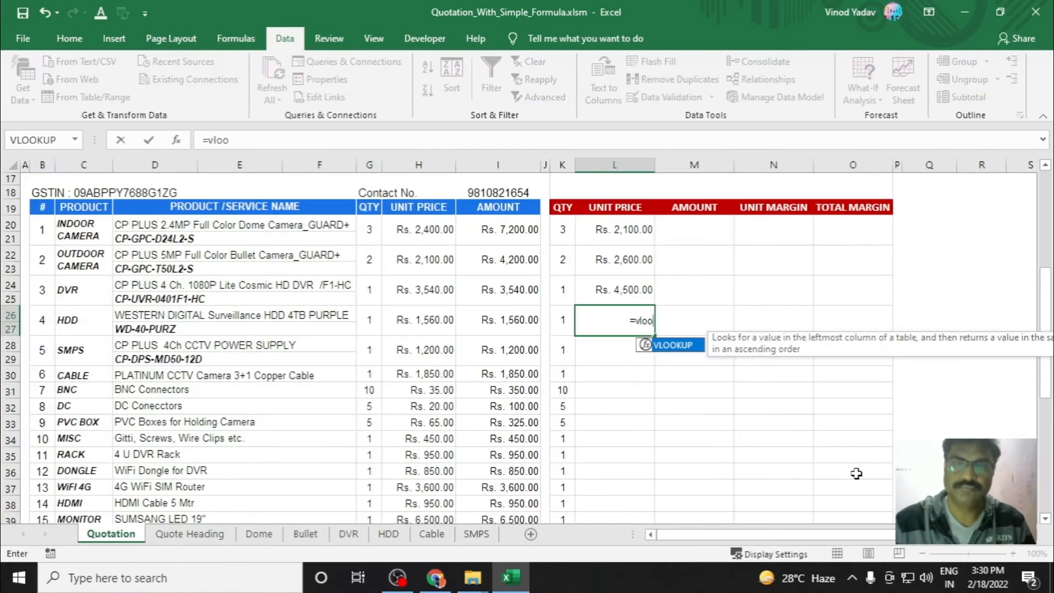
{"action": "key", "text": "Tab"}
{"action": "left_click", "coordinate": [294, 319]}
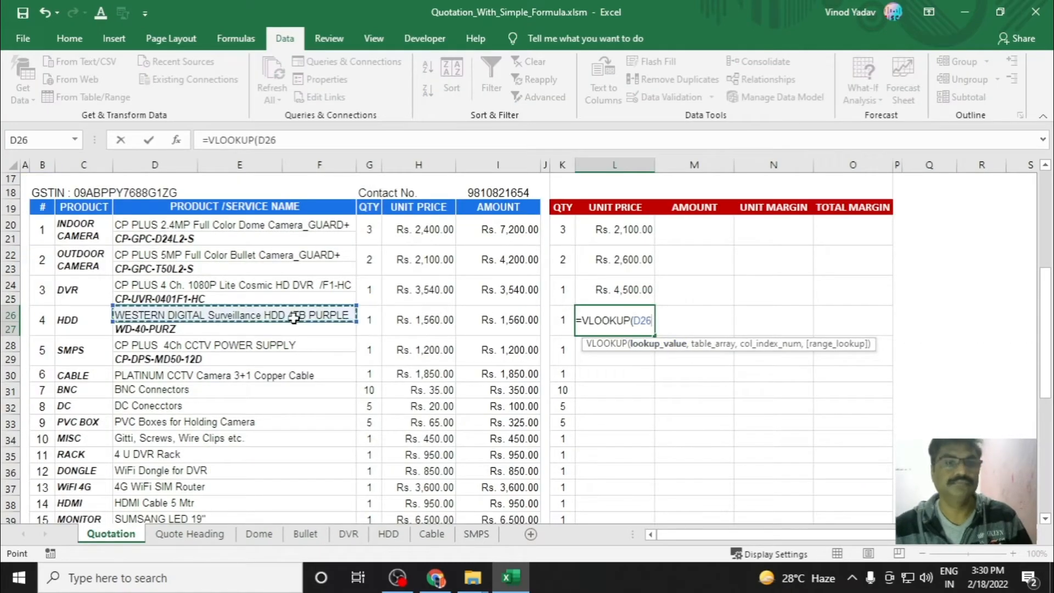
{"action": "type", "text": ",4,0"}
{"action": "key", "text": "BackSpace"}
{"action": "key", "text": "BackSpace"}
{"action": "key", "text": "BackSpace"}
{"action": "left_click", "coordinate": [389, 533]}
{"action": "left_click_drag", "start_coordinate": [252, 194], "coordinate": [911, 311]}
{"action": "type", "text": ",4,0"}
{"action": "key", "text": "Return"}
Enter a VLOOKUP in L28 that finds the power supply D28 in SMPS!B2:E13 and returns column 4
{"action": "type", "text": "=vl"}
{"action": "key", "text": "Tab"}
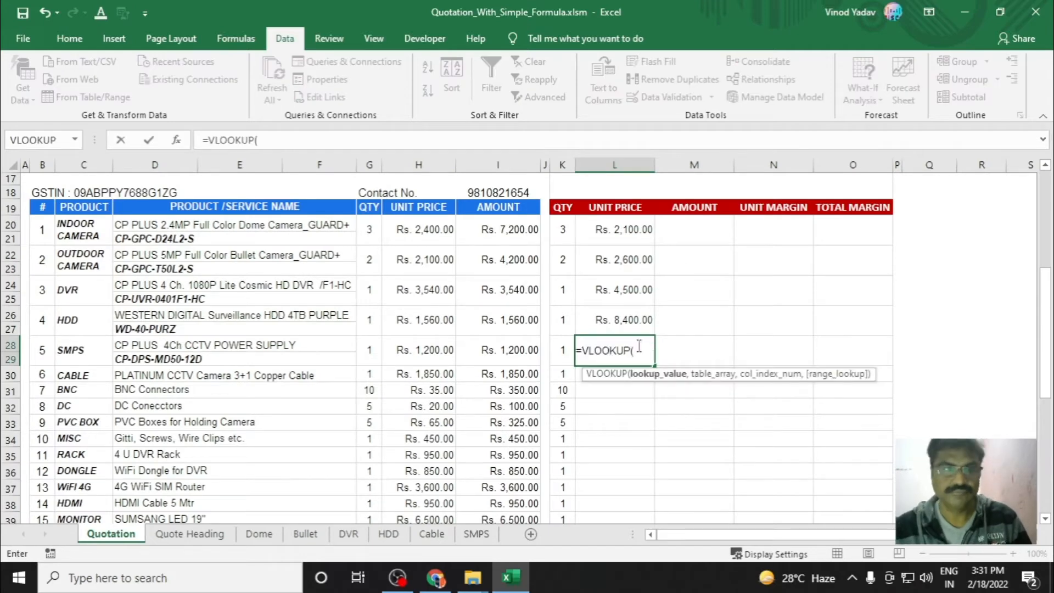
{"action": "left_click", "coordinate": [303, 350]}
{"action": "type", "text": ","}
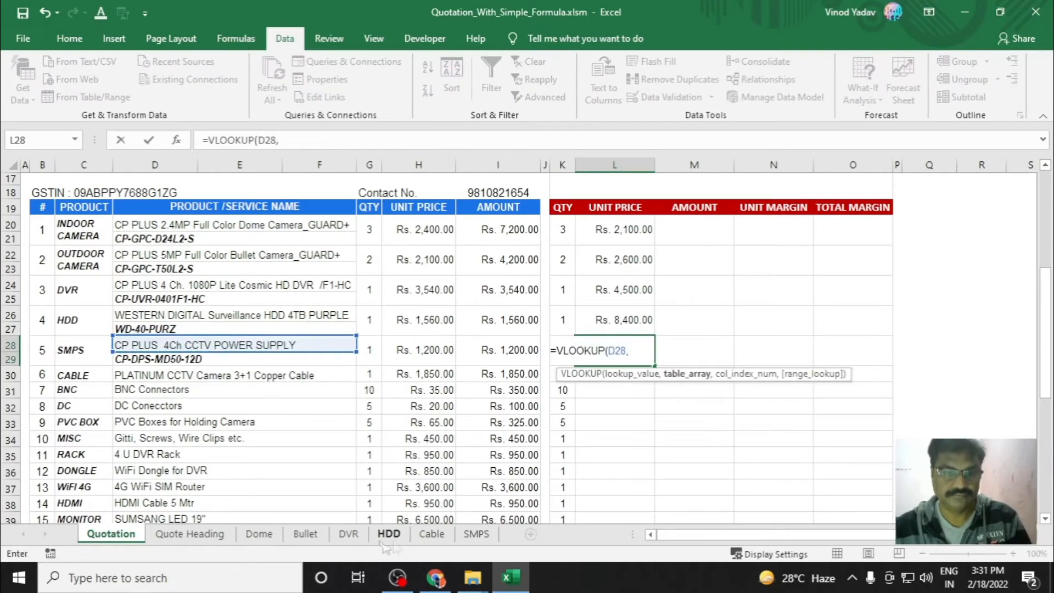
{"action": "left_click", "coordinate": [475, 533]}
{"action": "left_click_drag", "start_coordinate": [164, 193], "coordinate": [889, 343]}
{"action": "type", "text": ",4"}
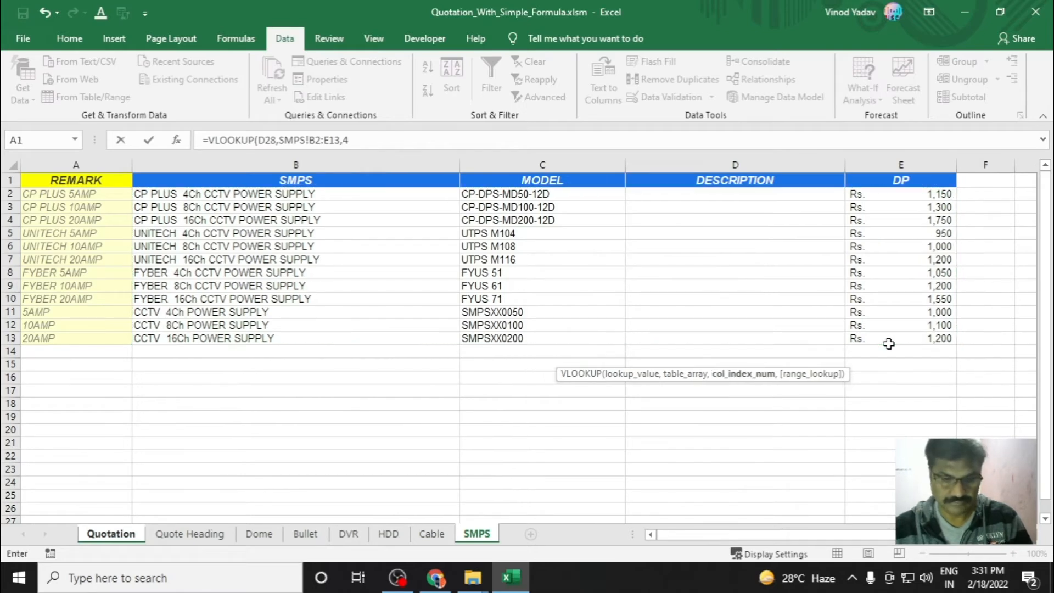
{"action": "key", "text": "Return"}
Enter a VLOOKUP in L30 that finds D30 in the Cable sheet's product table and returns column 4
{"action": "type", "text": "=vl"}
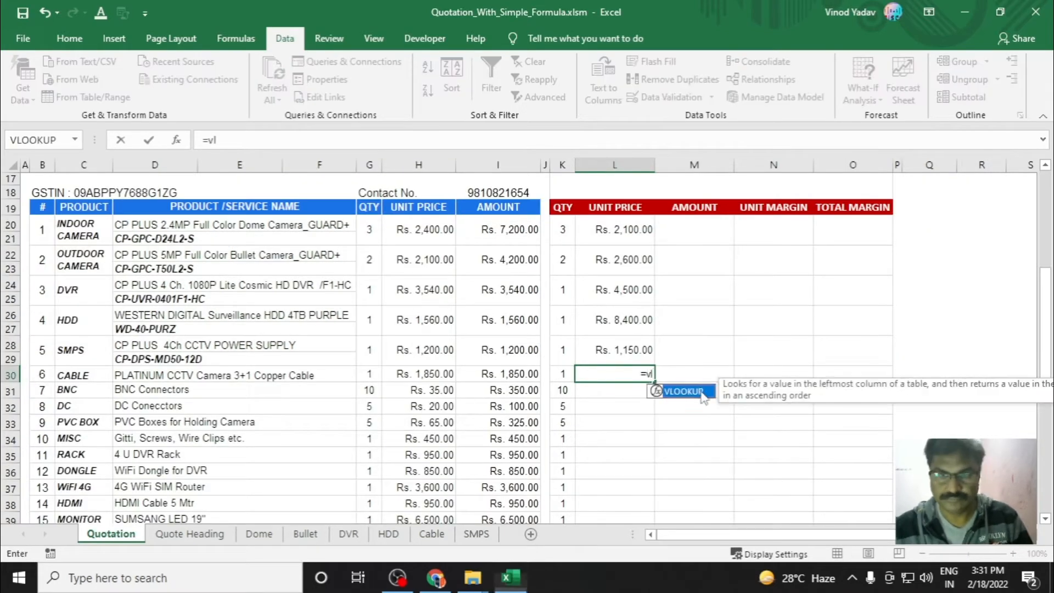
{"action": "double_click", "coordinate": [703, 394]}
{"action": "left_click", "coordinate": [324, 376]}
{"action": "type", "text": ","}
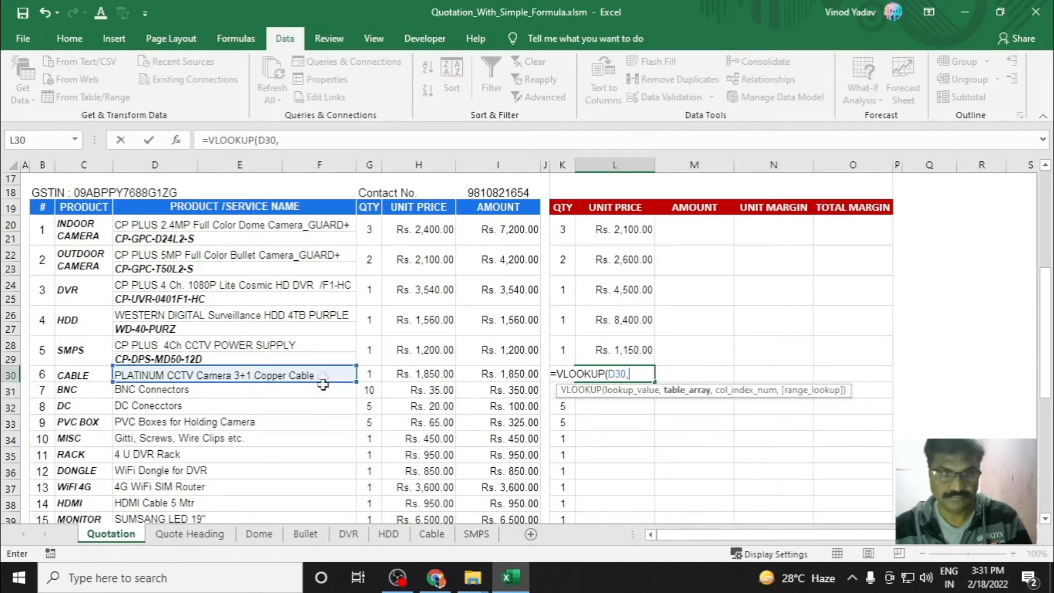
{"action": "left_click", "coordinate": [432, 533]}
{"action": "left_click_drag", "start_coordinate": [159, 194], "coordinate": [891, 313]}
{"action": "type", "text": ",4,"}
{"action": "key", "text": "Return"}
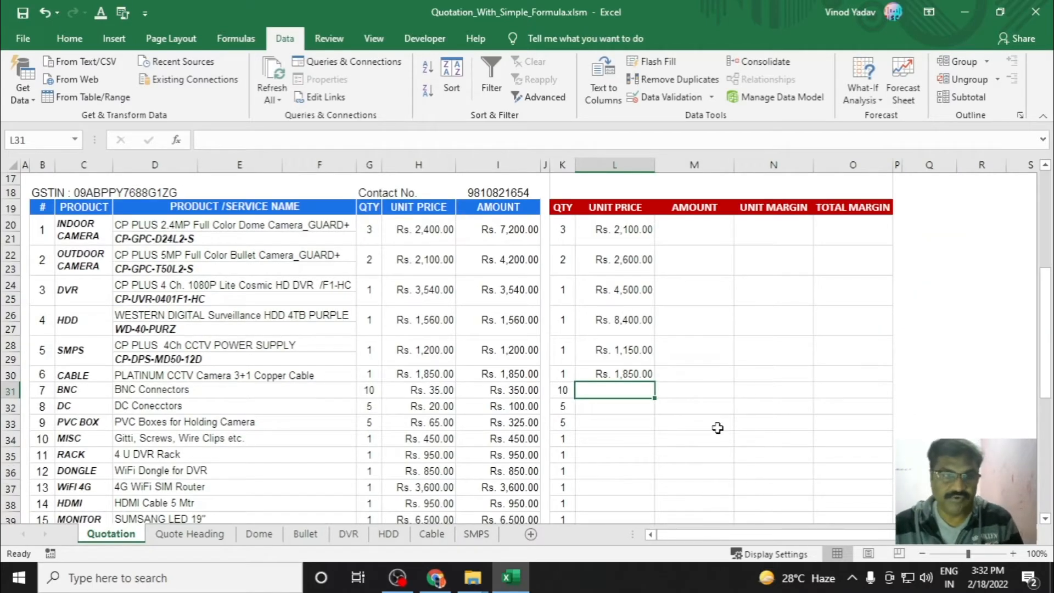
Enter cost unit prices of 25 for BNC, 15 for DC and 55 for PVC box in L31 to L33
{"action": "scroll", "coordinate": [718, 428], "scroll_direction": "down", "scroll_amount": 3}
{"action": "scroll", "coordinate": [717, 428], "scroll_direction": "up", "scroll_amount": 4}
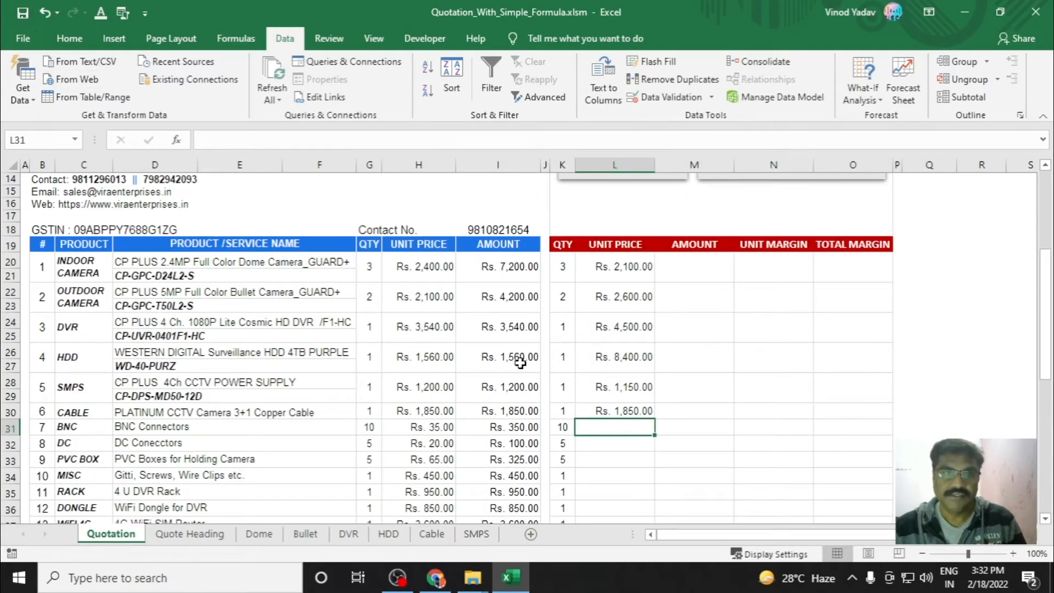
{"action": "scroll", "coordinate": [740, 359], "scroll_direction": "down", "scroll_amount": 1}
{"action": "scroll", "coordinate": [739, 358], "scroll_direction": "down", "scroll_amount": 1}
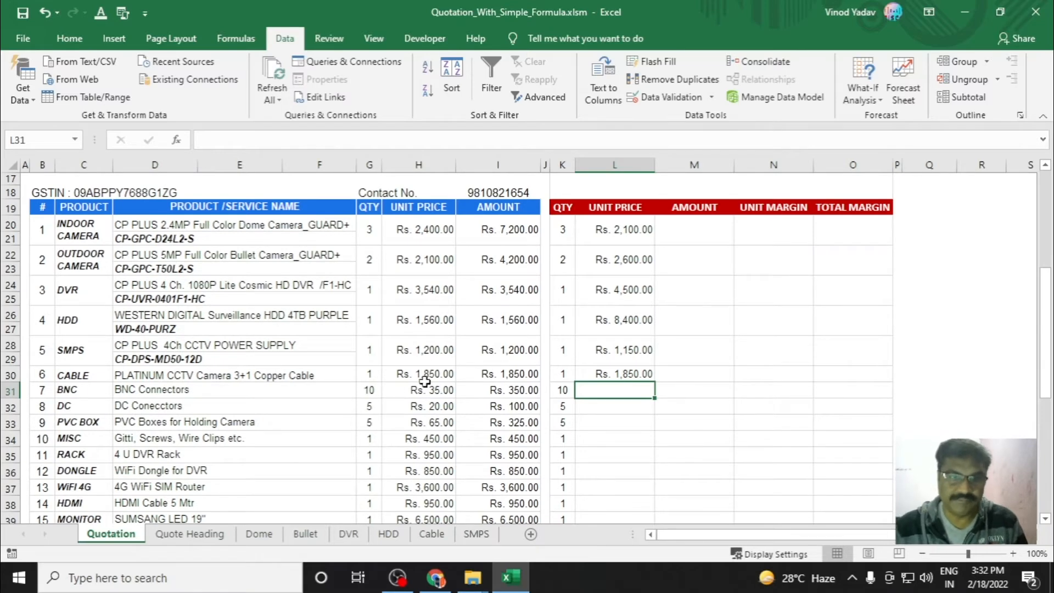
{"action": "scroll", "coordinate": [430, 372], "scroll_direction": "down", "scroll_amount": 1}
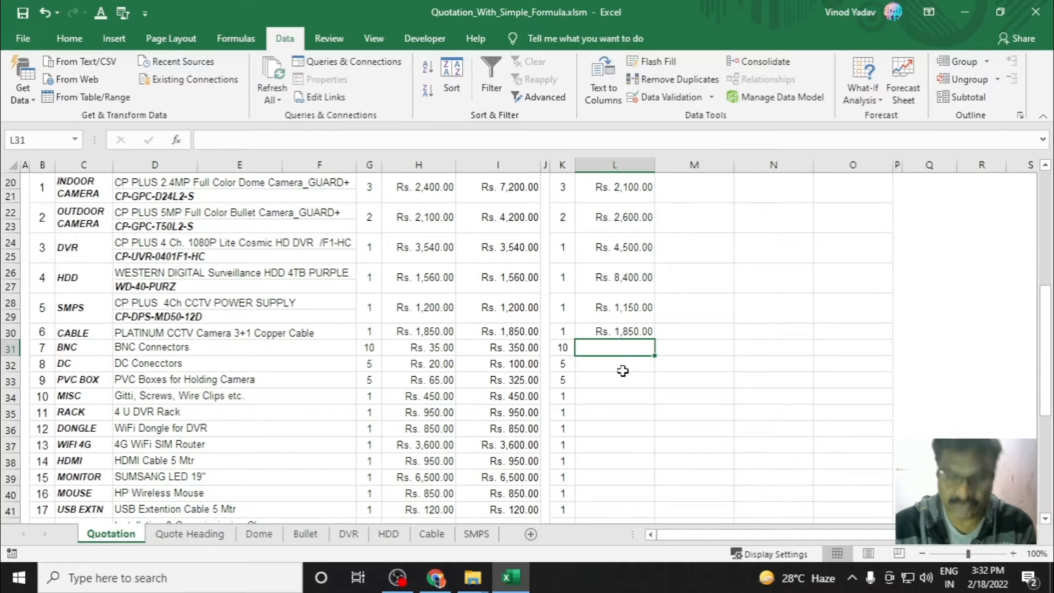
{"action": "type", "text": "25"}
{"action": "key", "text": "Return"}
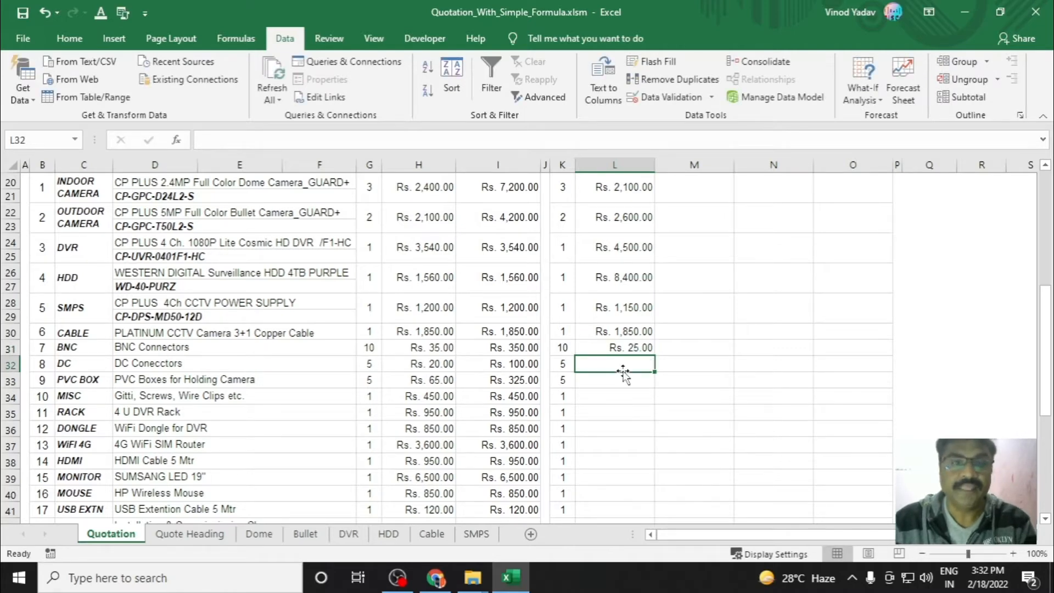
{"action": "type", "text": "15"}
{"action": "key", "text": "Return"}
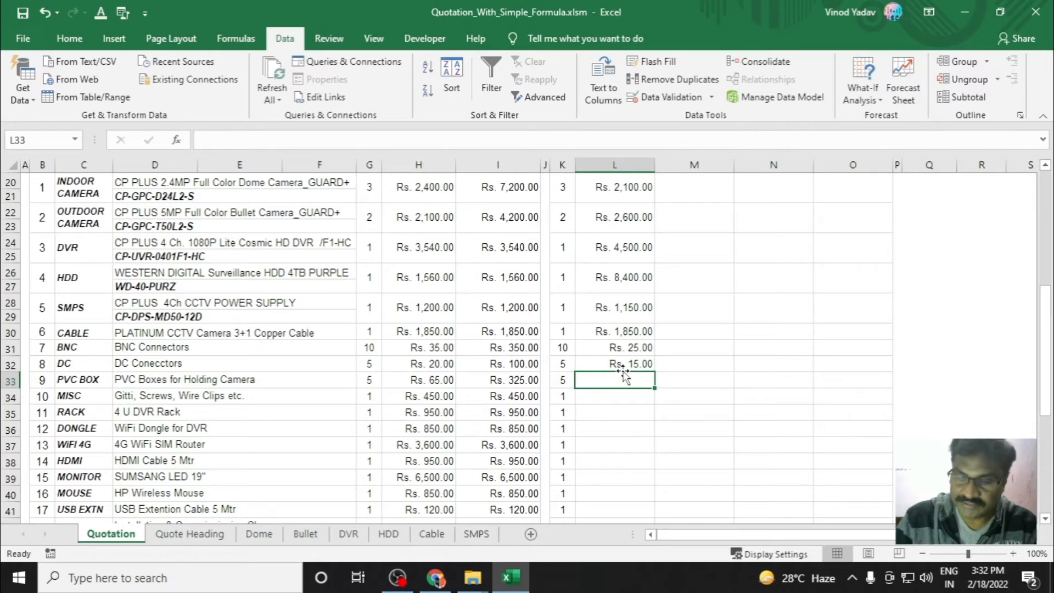
{"action": "type", "text": "55"}
{"action": "key", "text": "Return"}
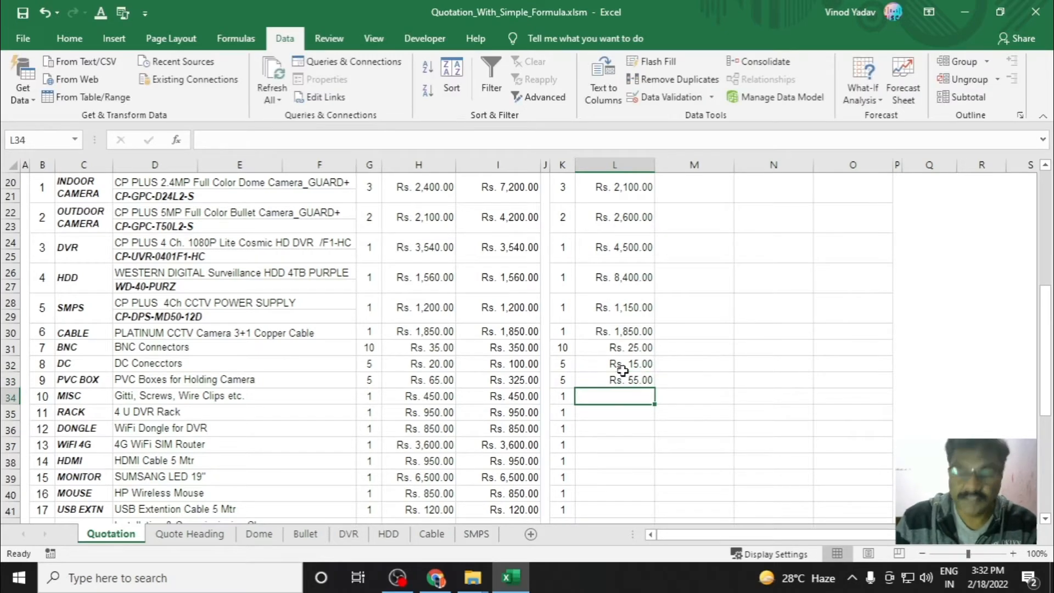
Enter cost unit prices of 250 for MISC, 800 for RACK, 600 for DONGLE and 3200 for WIFI 4G in L34 to L37
{"action": "type", "text": "250"}
{"action": "key", "text": "Return"}
{"action": "type", "text": "800"}
{"action": "key", "text": "Return"}
{"action": "type", "text": "600"}
{"action": "key", "text": "Return"}
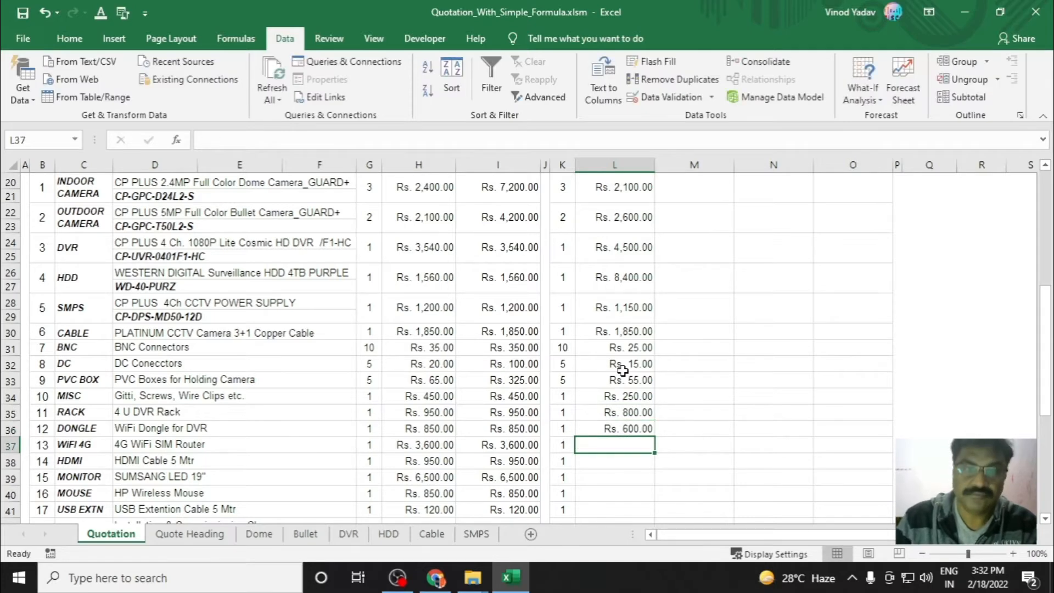
{"action": "type", "text": "3200"}
{"action": "key", "text": "Return"}
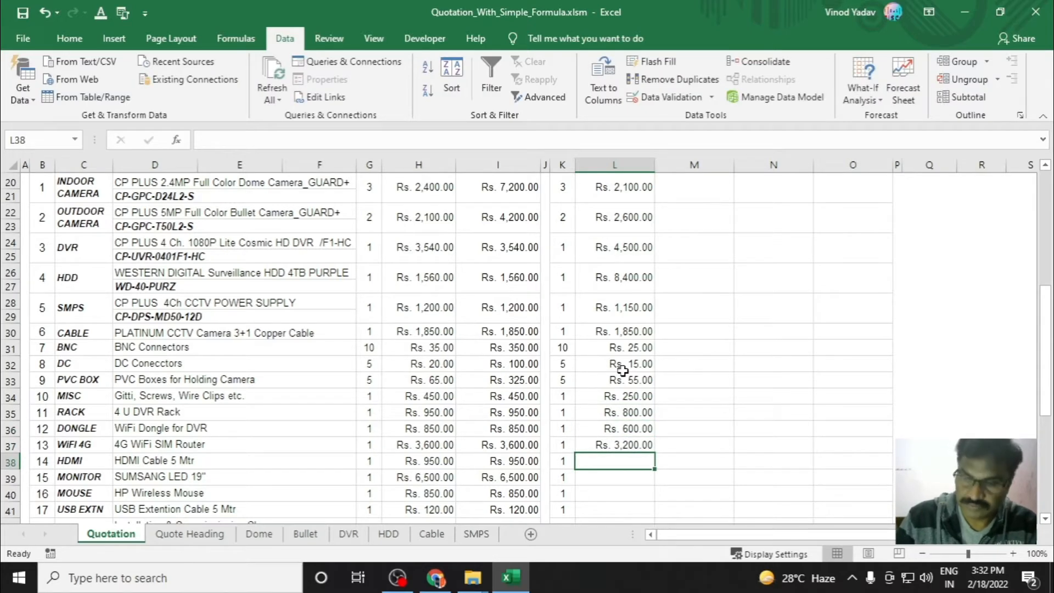
Enter cost unit prices of 750 for HDMI, 6200 for MONITOR and 850 for MOUSE in L38 to L40
{"action": "type", "text": "750"}
{"action": "key", "text": "Return"}
{"action": "type", "text": "3"}
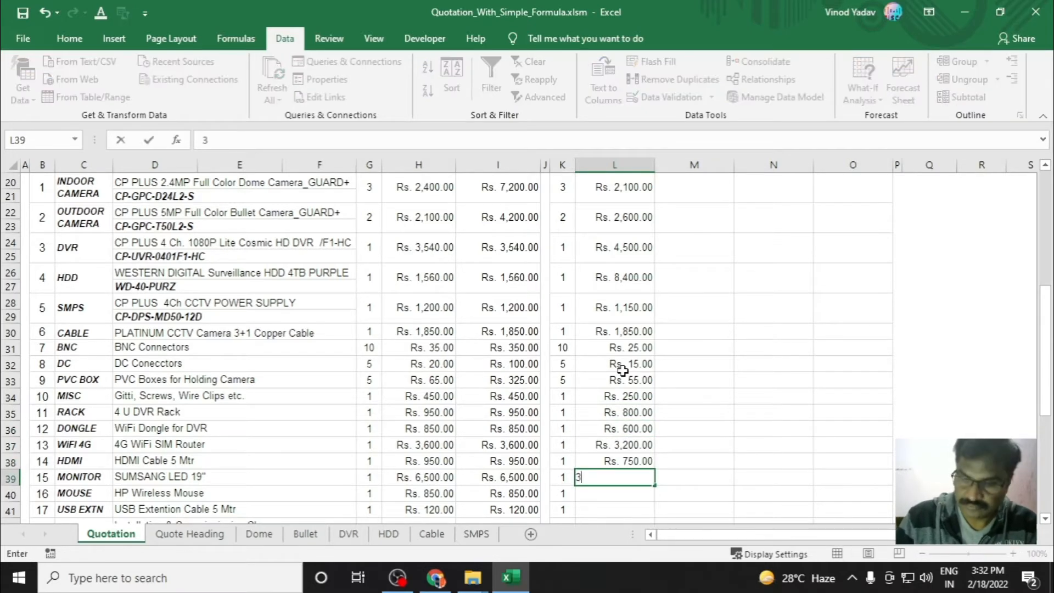
{"action": "key", "text": "BackSpace"}
{"action": "type", "text": "6200"}
{"action": "key", "text": "Return"}
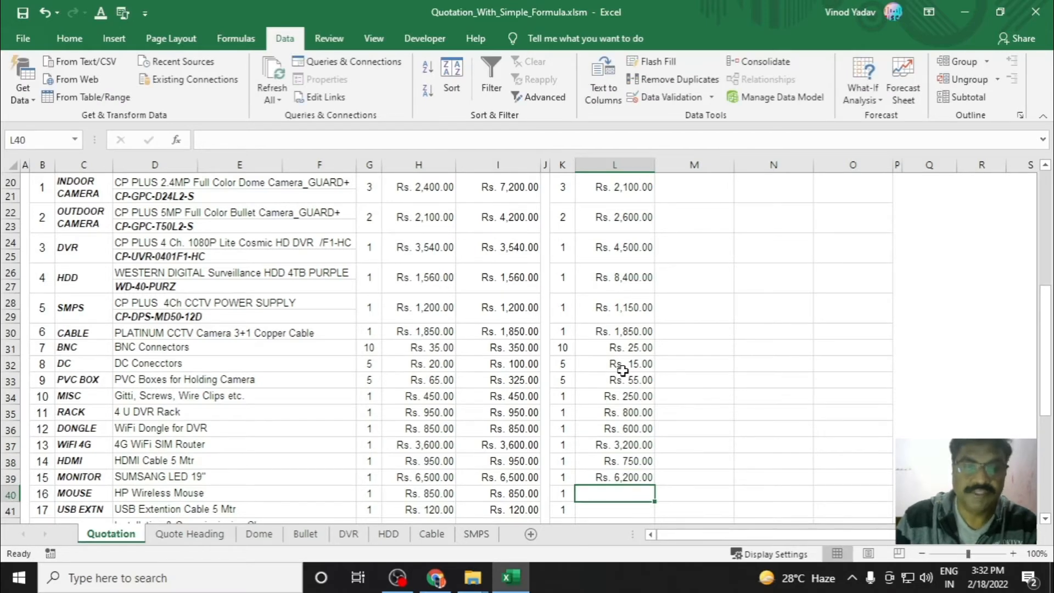
{"action": "type", "text": "850"}
{"action": "key", "text": "Return"}
Enter cost unit prices of 100 for USB EXTN in L41 and 125 for SERVICE in L42
{"action": "scroll", "coordinate": [622, 371], "scroll_direction": "down", "scroll_amount": 2}
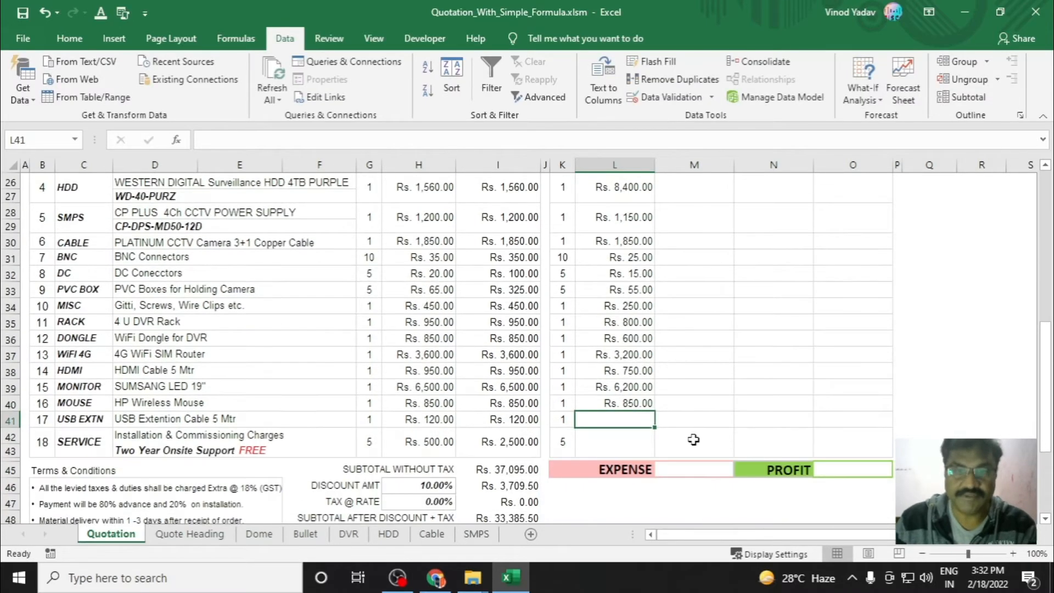
{"action": "type", "text": "100"}
{"action": "key", "text": "Return"}
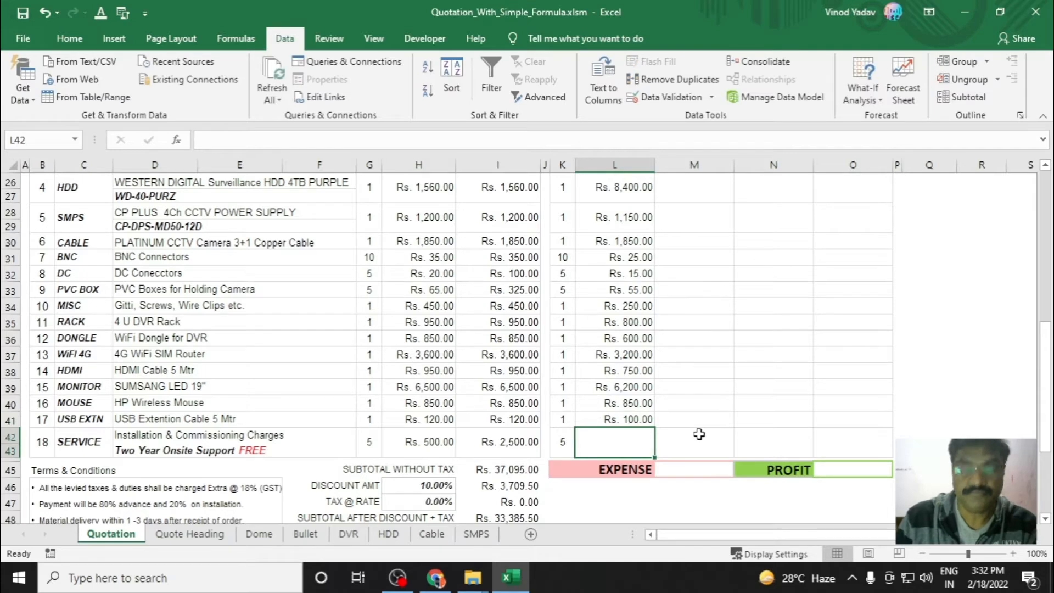
{"action": "type", "text": "125"}
{"action": "key", "text": "Return"}
Calculate the indoor camera's cost amount in M20 as =L20*K20 and fill the formula down through the SMPS row, M28
{"action": "scroll", "coordinate": [920, 314], "scroll_direction": "up", "scroll_amount": 3}
{"action": "scroll", "coordinate": [921, 315], "scroll_direction": "down", "scroll_amount": 1}
{"action": "scroll", "coordinate": [922, 312], "scroll_direction": "up", "scroll_amount": 2}
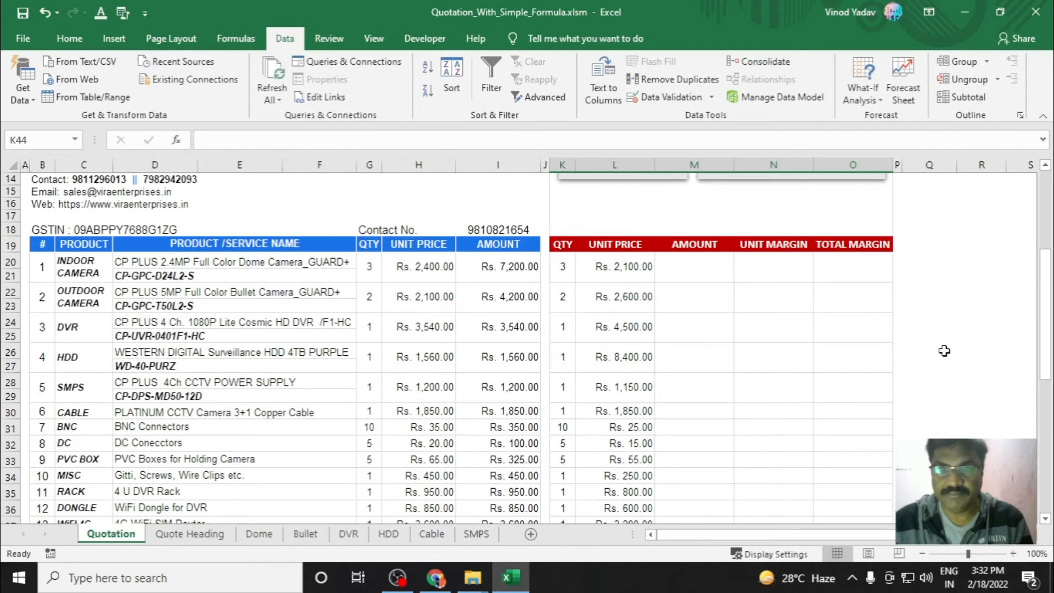
{"action": "left_click", "coordinate": [702, 270]}
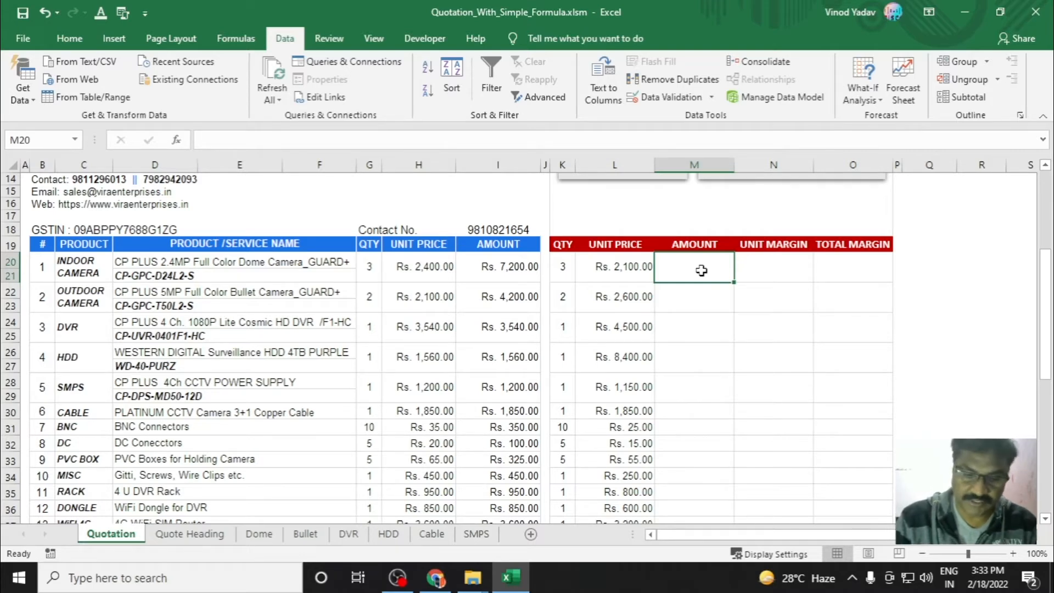
{"action": "type", "text": "="}
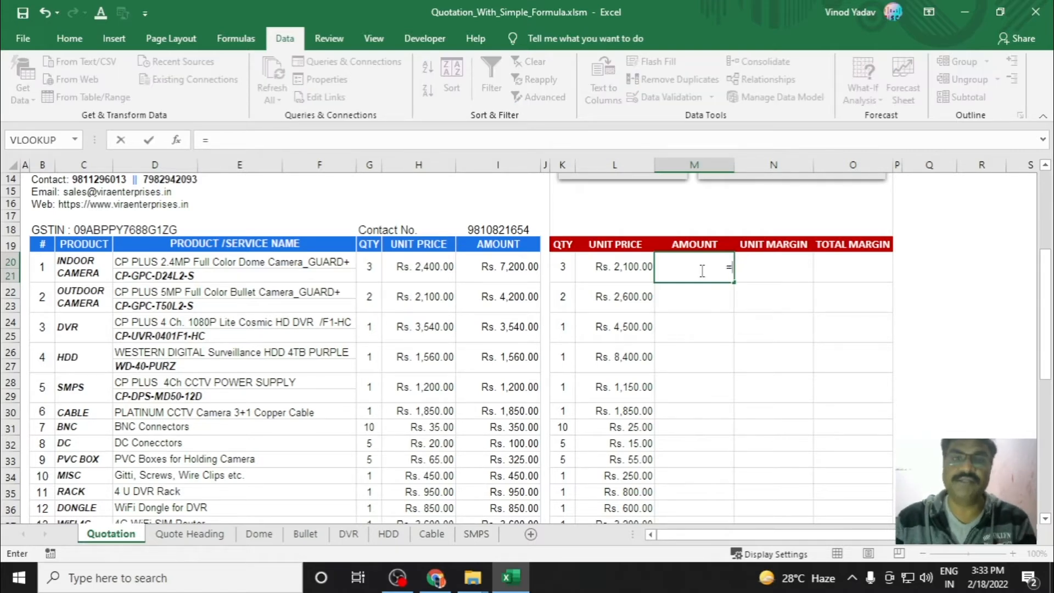
{"action": "left_click", "coordinate": [625, 265]}
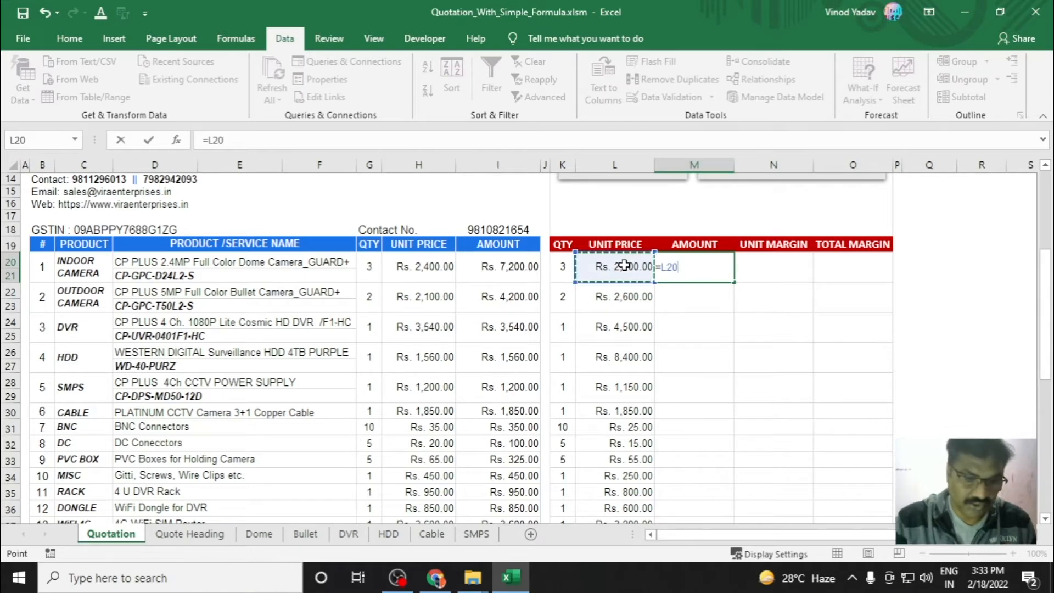
{"action": "type", "text": "*"}
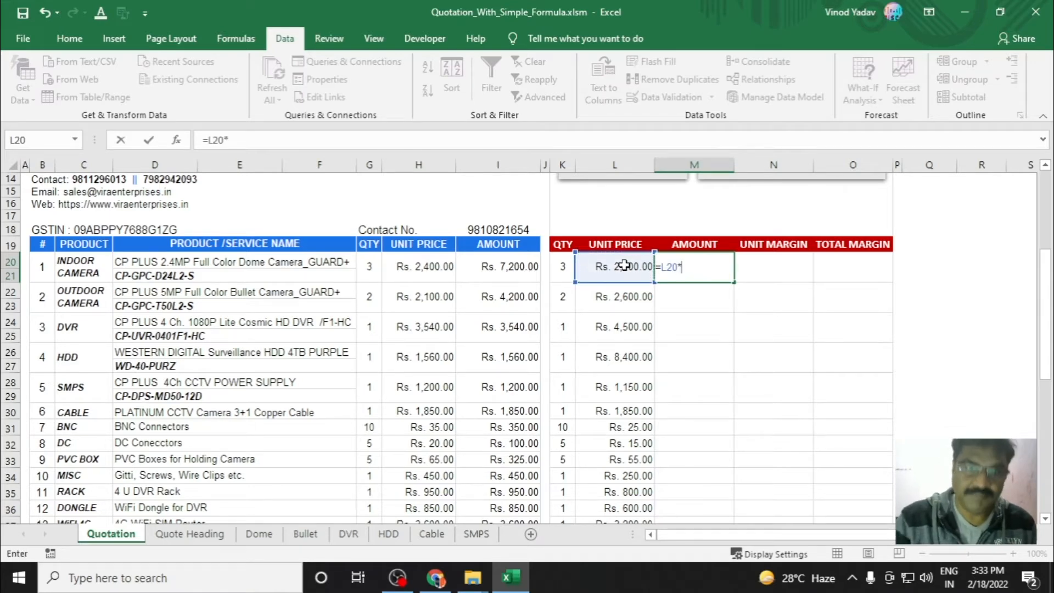
{"action": "left_click", "coordinate": [571, 268]}
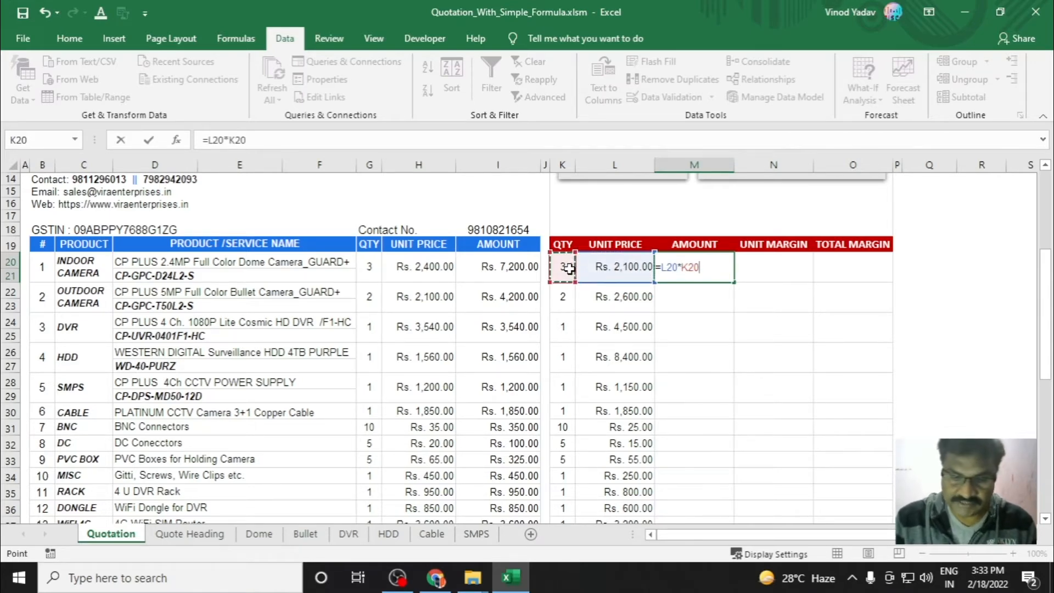
{"action": "key", "text": "Return"}
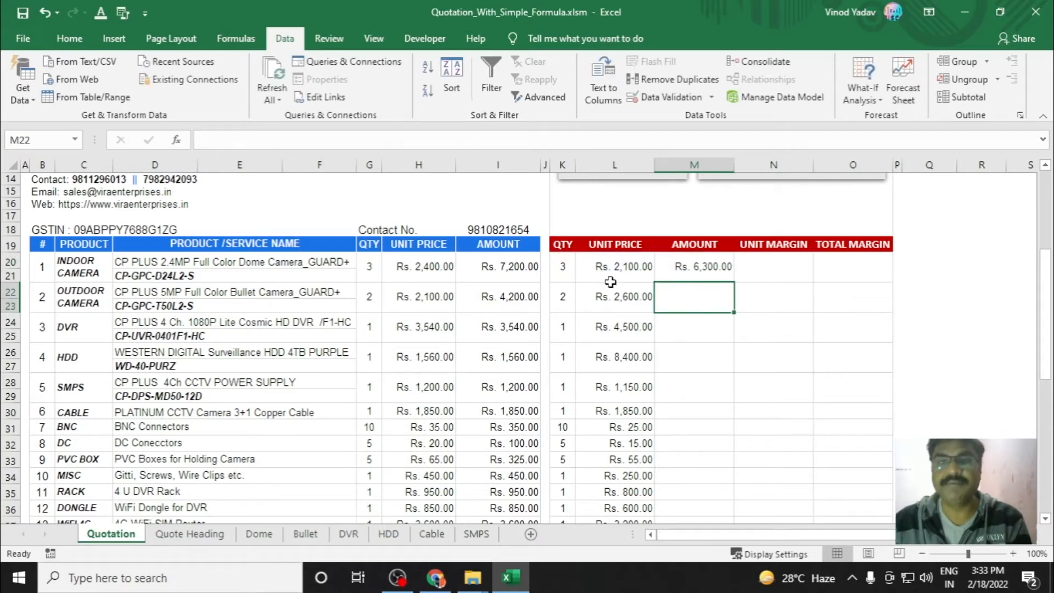
{"action": "left_click", "coordinate": [691, 266]}
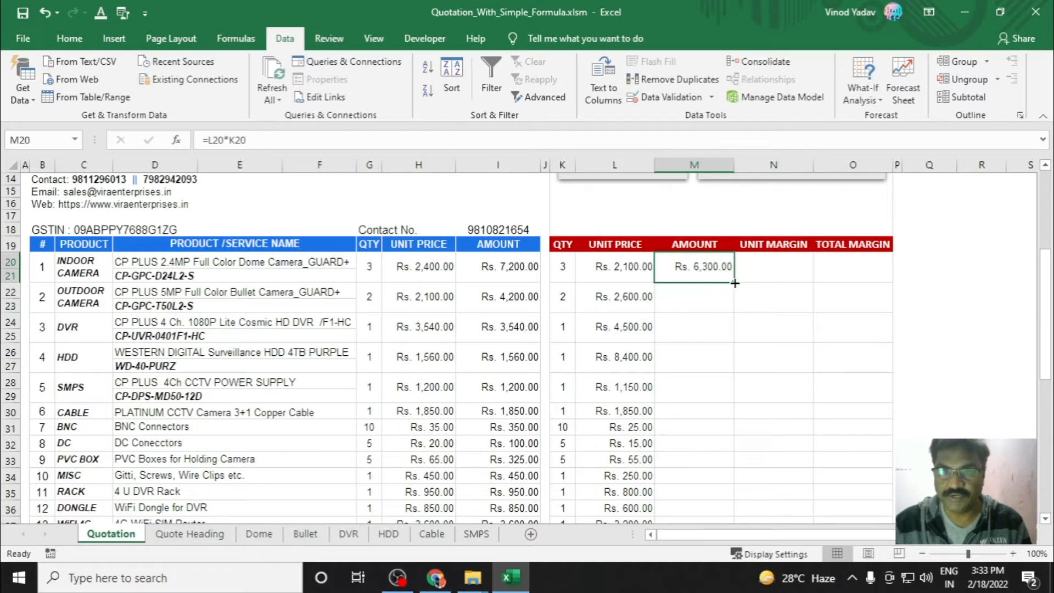
{"action": "left_click_drag", "start_coordinate": [736, 283], "coordinate": [735, 404]}
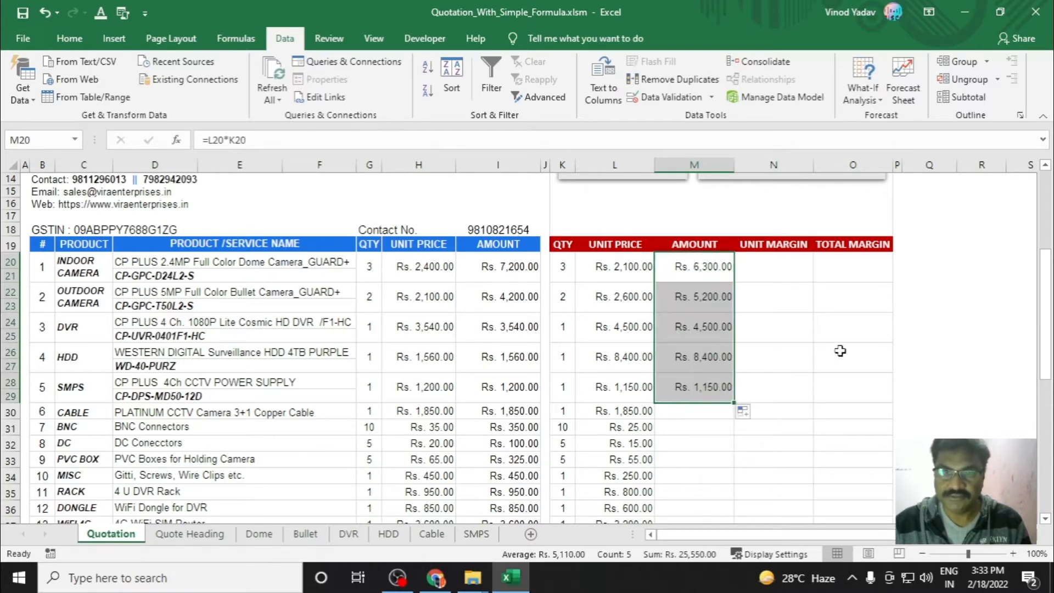
Calculate the cable's cost amount in M30 as =L30*K30 and fill the formula down through the USB EXTN row, M41
{"action": "scroll", "coordinate": [843, 347], "scroll_direction": "down", "scroll_amount": 2}
{"action": "left_click", "coordinate": [719, 334]}
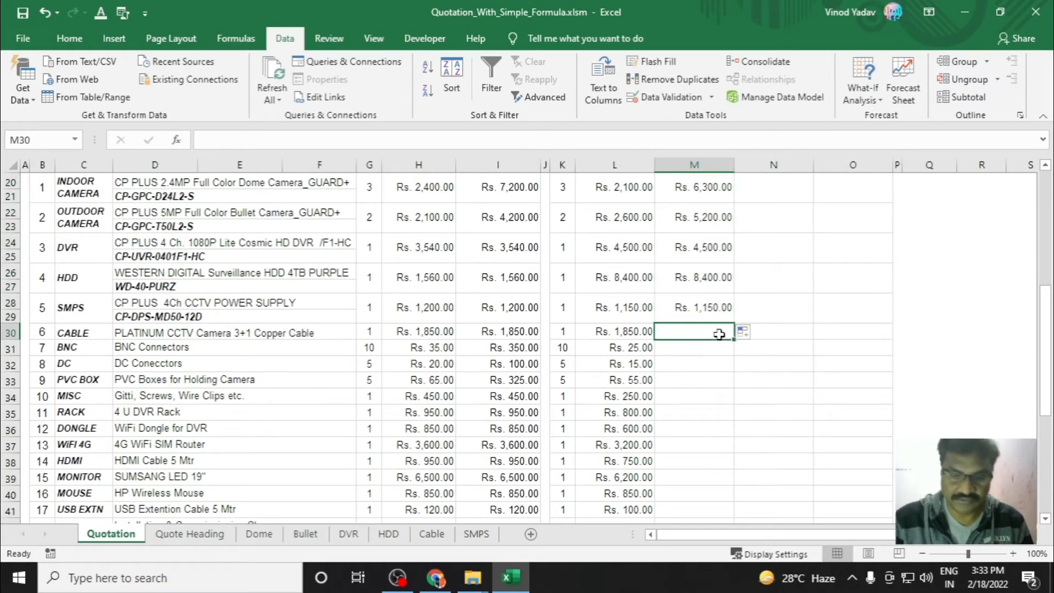
{"action": "type", "text": "="}
{"action": "left_click", "coordinate": [625, 337]}
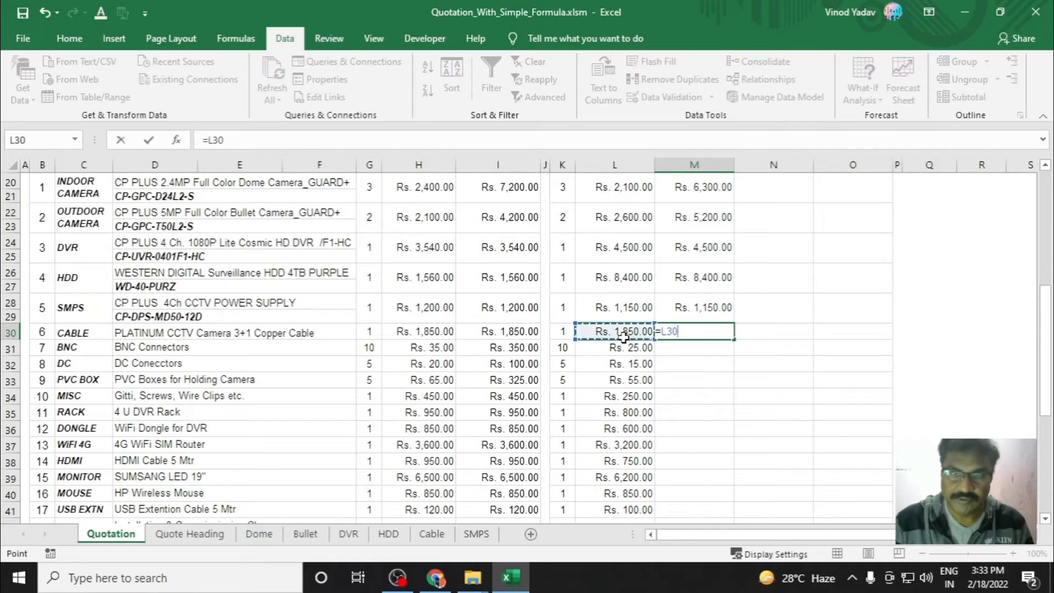
{"action": "type", "text": "*"}
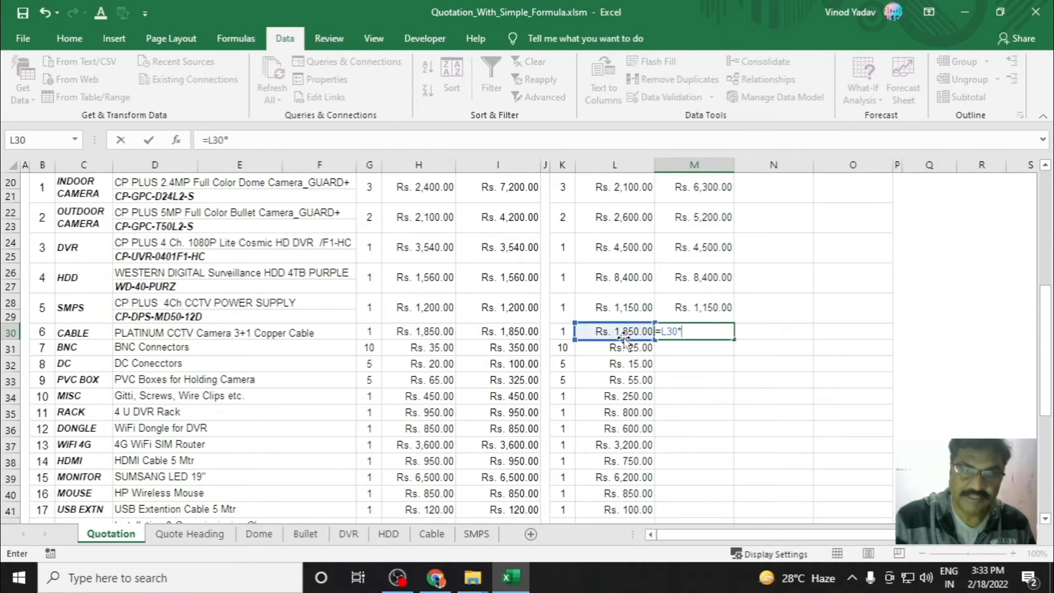
{"action": "left_click", "coordinate": [557, 336]}
{"action": "key", "text": "Return"}
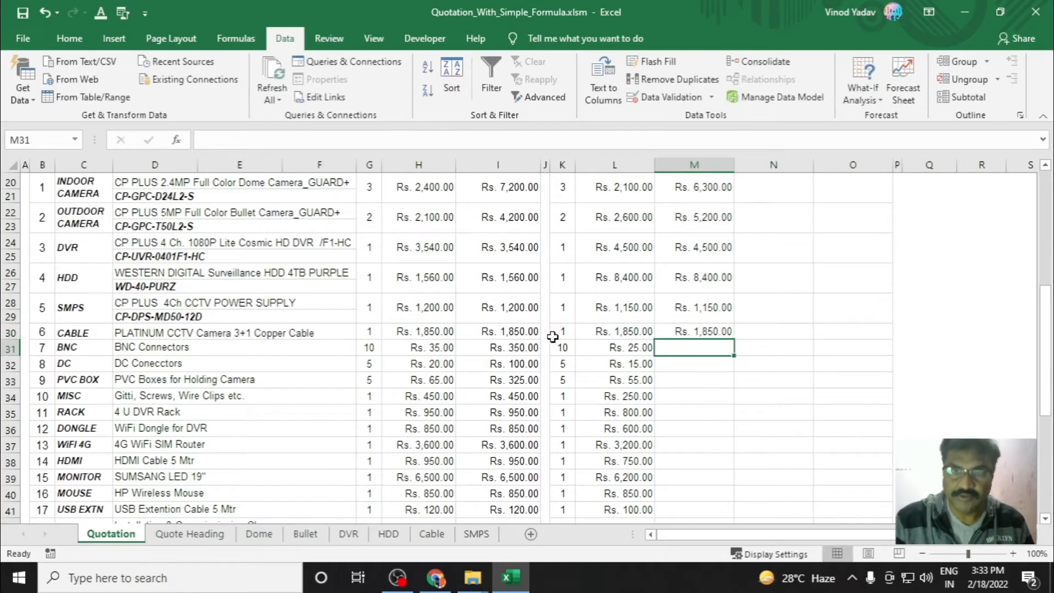
{"action": "left_click", "coordinate": [714, 334]}
{"action": "left_click_drag", "start_coordinate": [731, 340], "coordinate": [738, 485]}
Calculate the SERVICE row's cost amount in M42 by multiplying unit price L42 by quantity K42
{"action": "scroll", "coordinate": [738, 485], "scroll_direction": "down", "scroll_amount": 2}
{"action": "left_click", "coordinate": [717, 411]}
{"action": "type", "text": "="}
{"action": "left_click", "coordinate": [625, 413]}
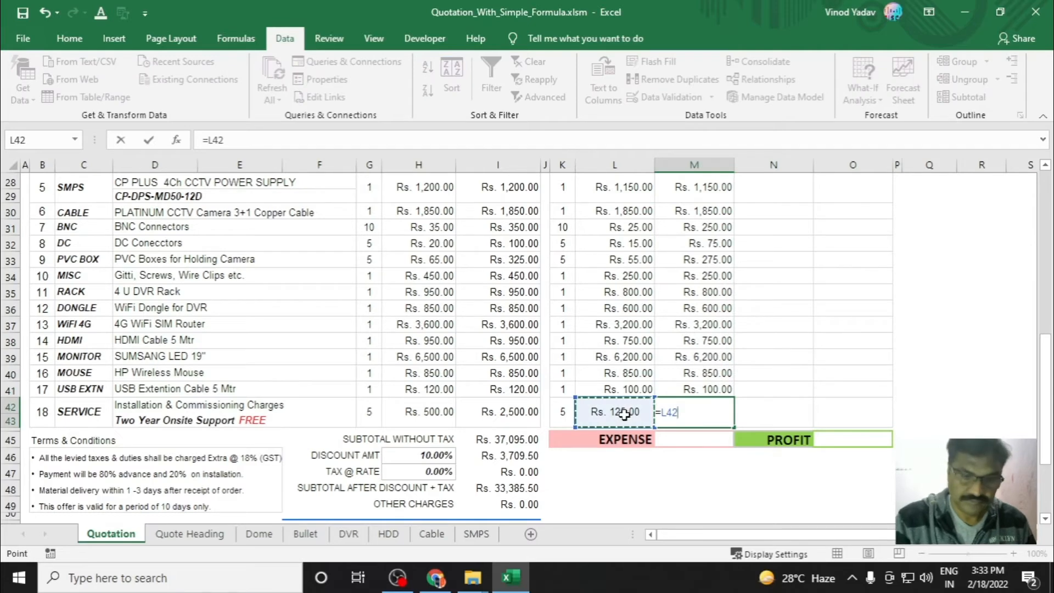
{"action": "type", "text": "*"}
{"action": "left_click", "coordinate": [564, 413]}
{"action": "key", "text": "Return"}
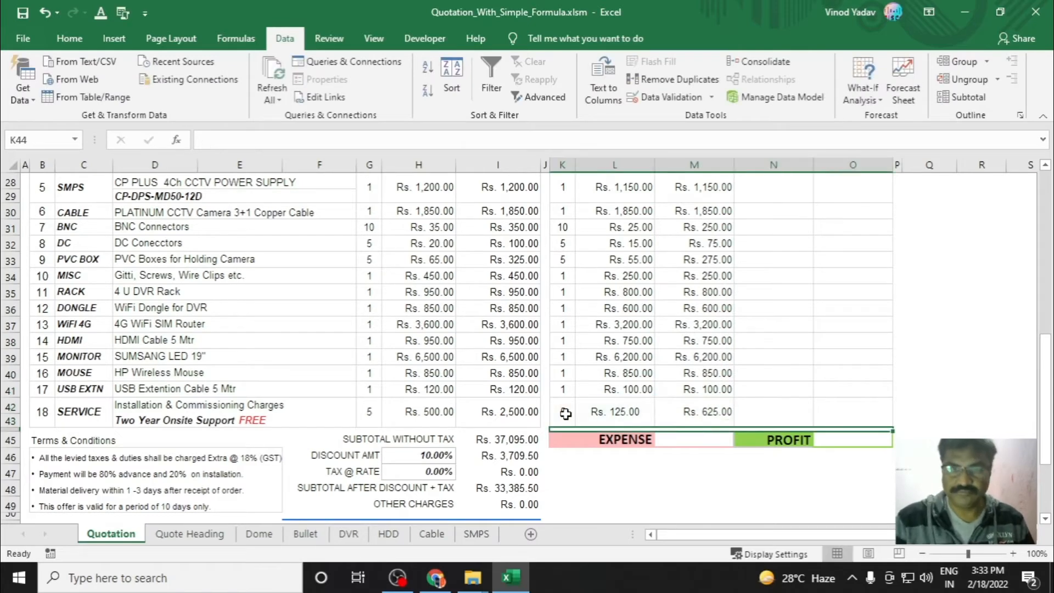
Calculate the indoor camera's unit margin in N20 as selling price minus cost price, =H20-L20
{"action": "scroll", "coordinate": [983, 334], "scroll_direction": "up", "scroll_amount": 8}
{"action": "scroll", "coordinate": [983, 333], "scroll_direction": "up", "scroll_amount": 1}
{"action": "scroll", "coordinate": [983, 333], "scroll_direction": "down", "scroll_amount": 2}
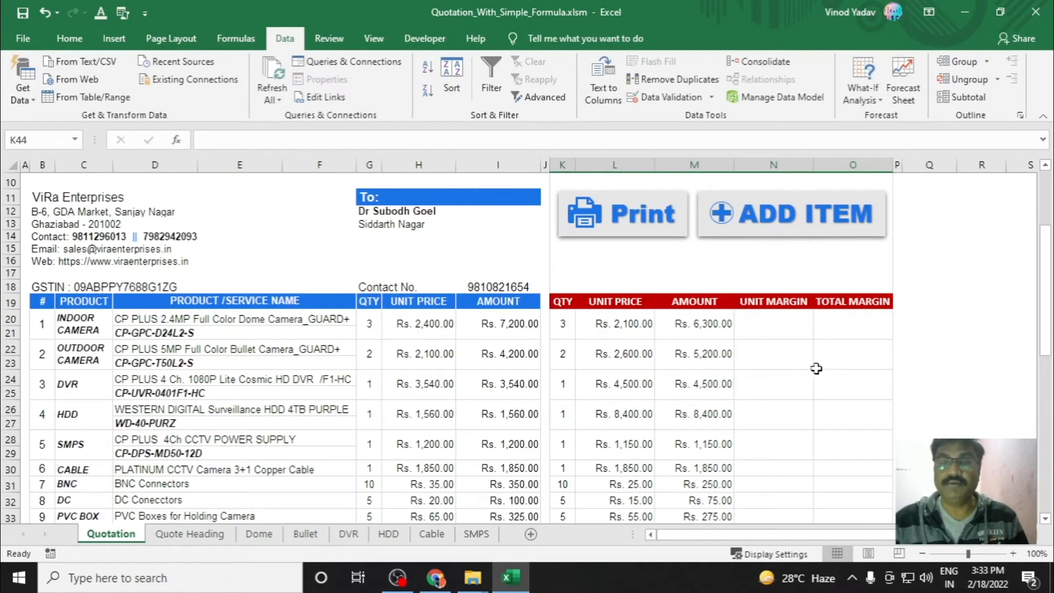
{"action": "left_click", "coordinate": [782, 331]}
{"action": "scroll", "coordinate": [969, 335], "scroll_direction": "down", "scroll_amount": 2}
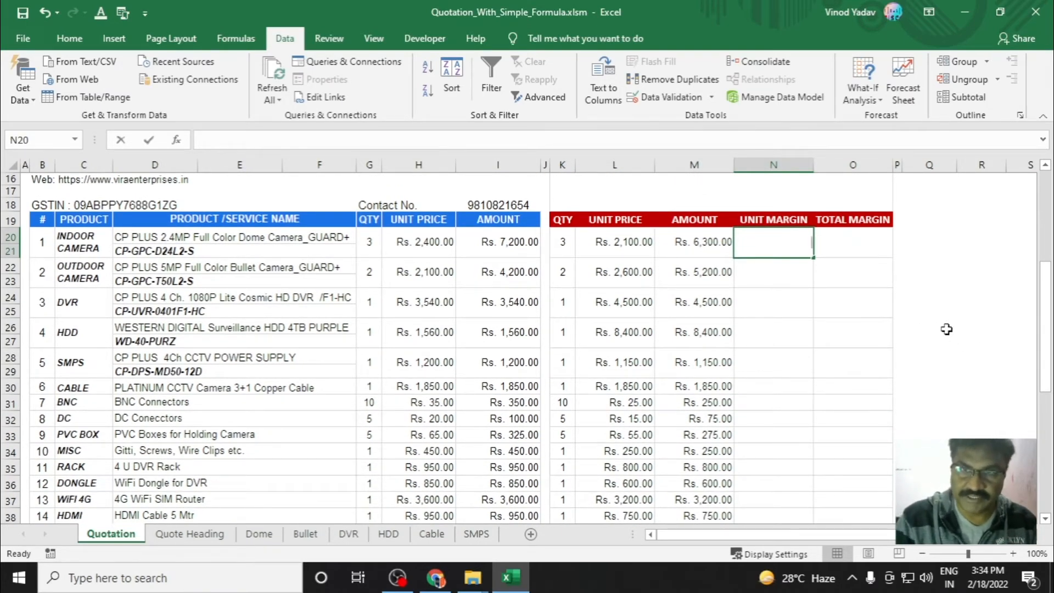
{"action": "type", "text": "="}
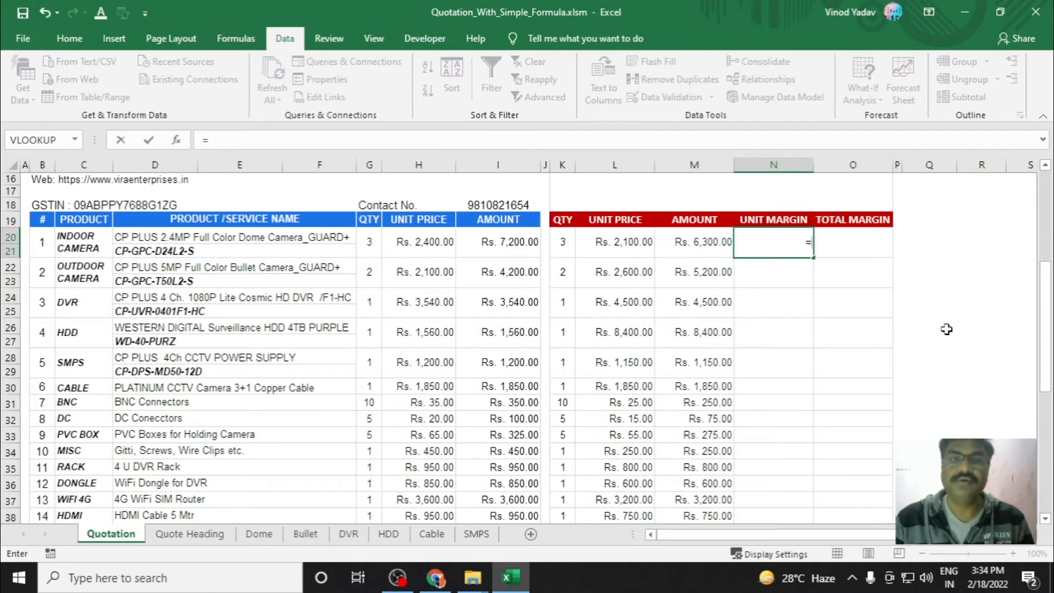
{"action": "left_click", "coordinate": [438, 247]}
{"action": "type", "text": "-"}
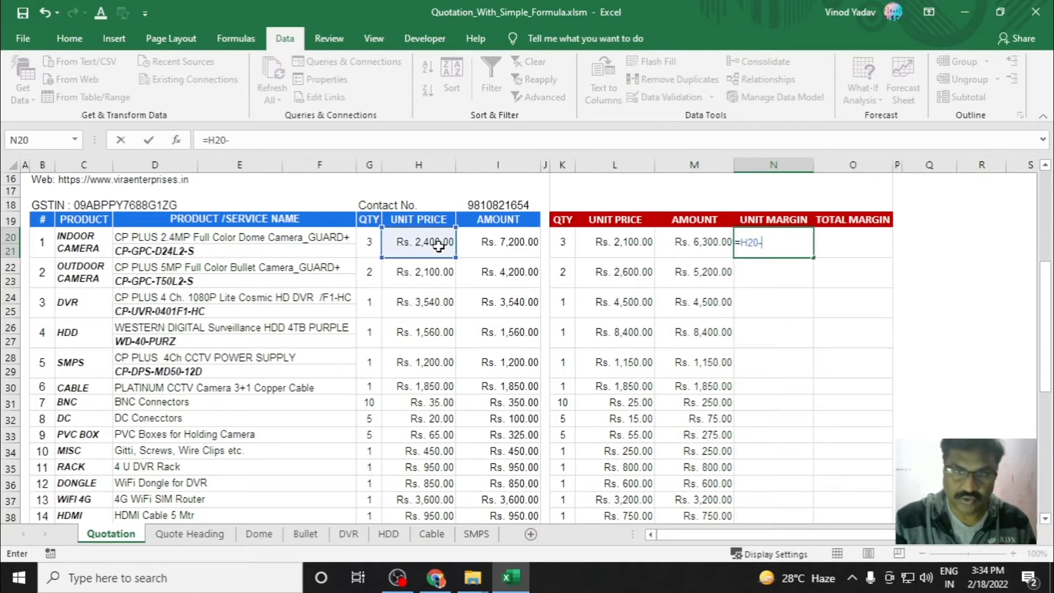
{"action": "left_click", "coordinate": [619, 242]}
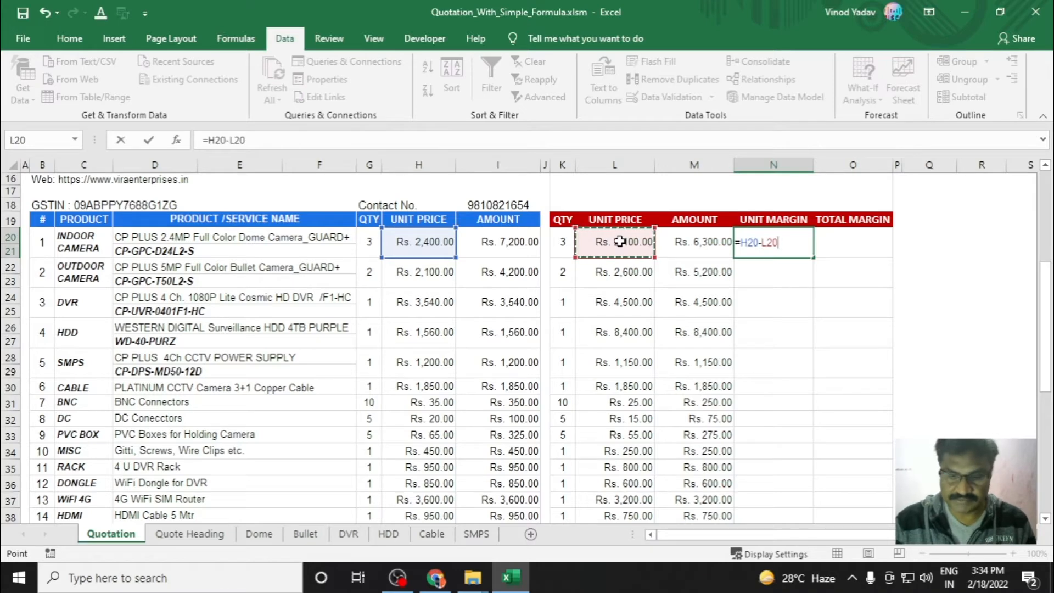
{"action": "key", "text": "Return"}
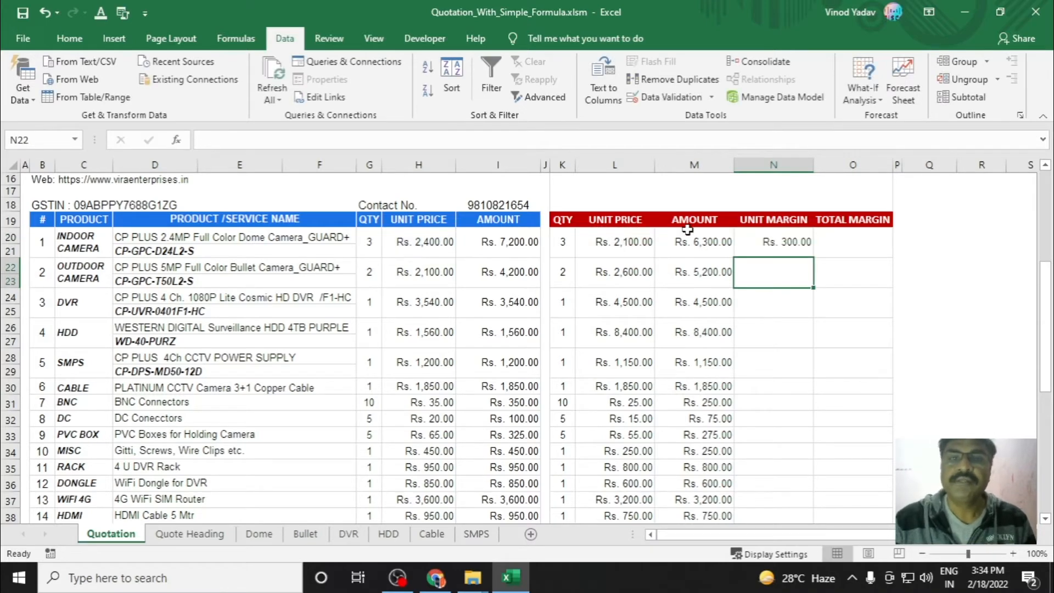
Fill the unit margin formula from N20 down through the SMPS row, N28
{"action": "left_click", "coordinate": [952, 299]}
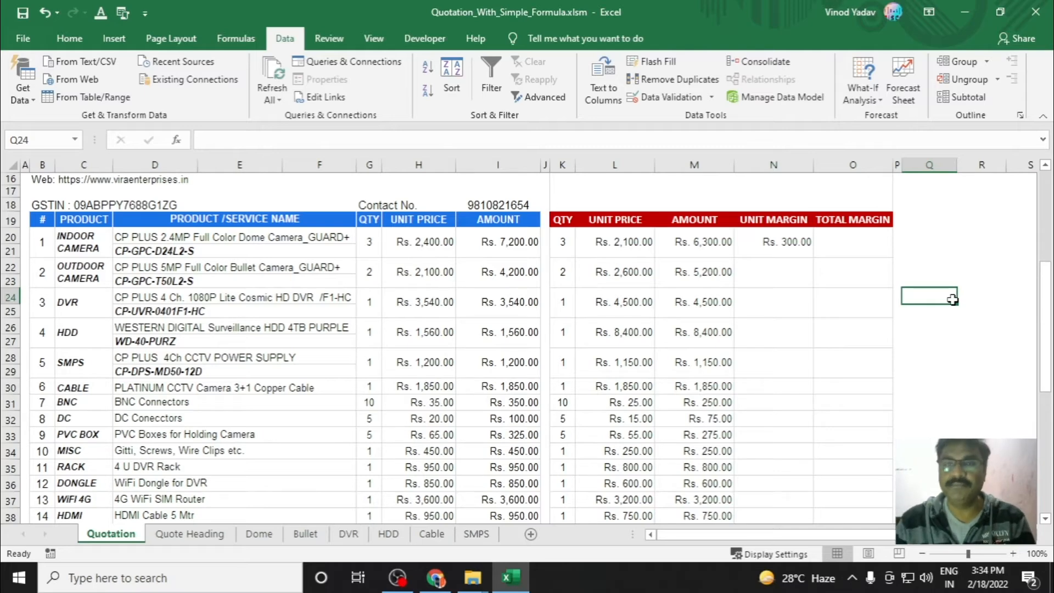
{"action": "left_click", "coordinate": [780, 253]}
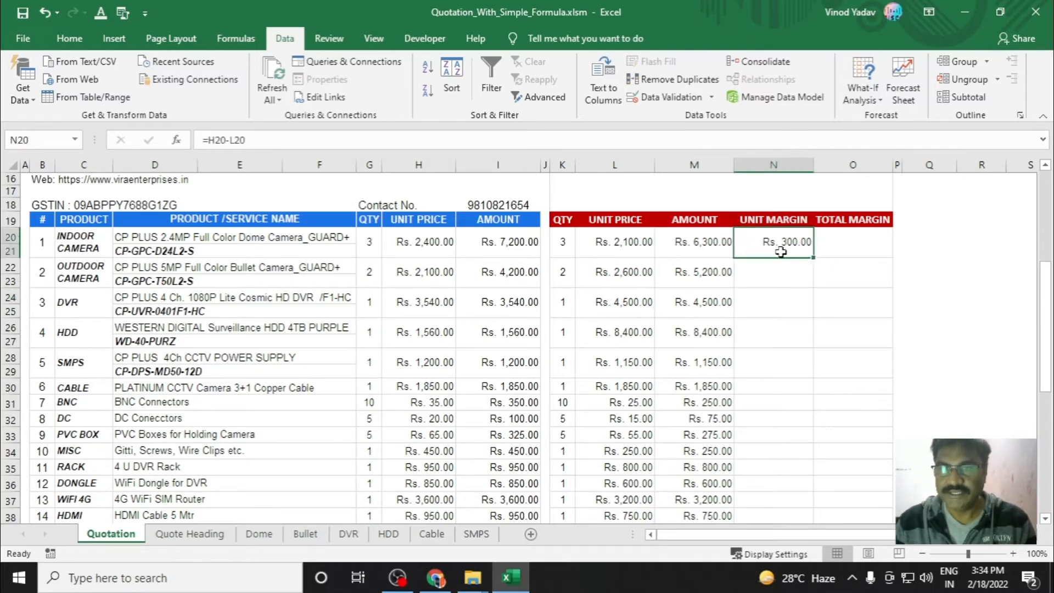
{"action": "left_click_drag", "start_coordinate": [817, 258], "coordinate": [894, 349]}
{"action": "left_click", "coordinate": [966, 329]}
Set the quoted unit prices to 2800 for the outdoor camera in H22 and 5200 for the DVR in H24
{"action": "scroll", "coordinate": [972, 338], "scroll_direction": "down", "scroll_amount": 1}
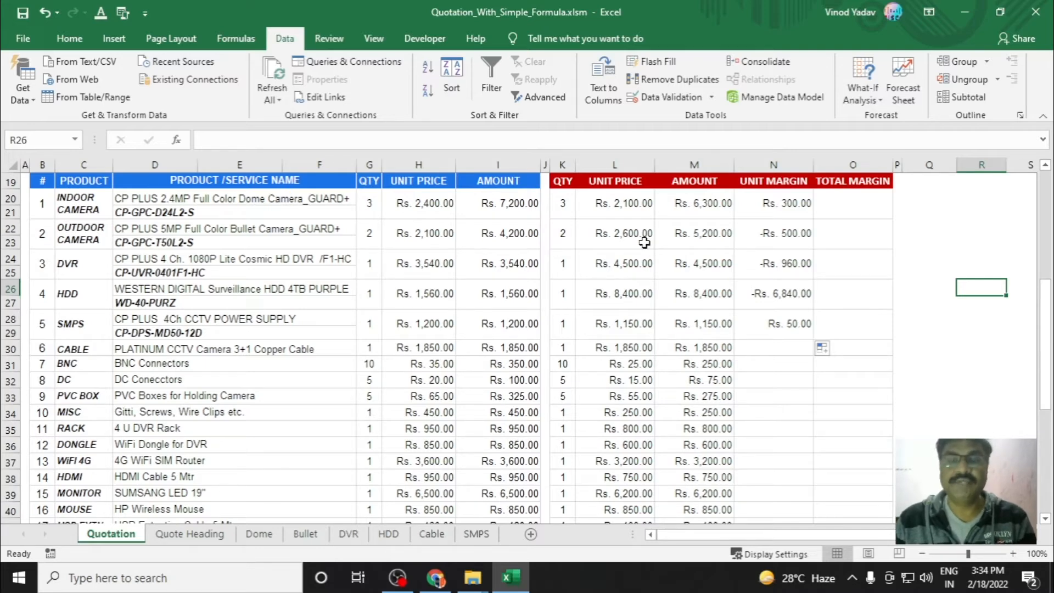
{"action": "left_click", "coordinate": [432, 242]}
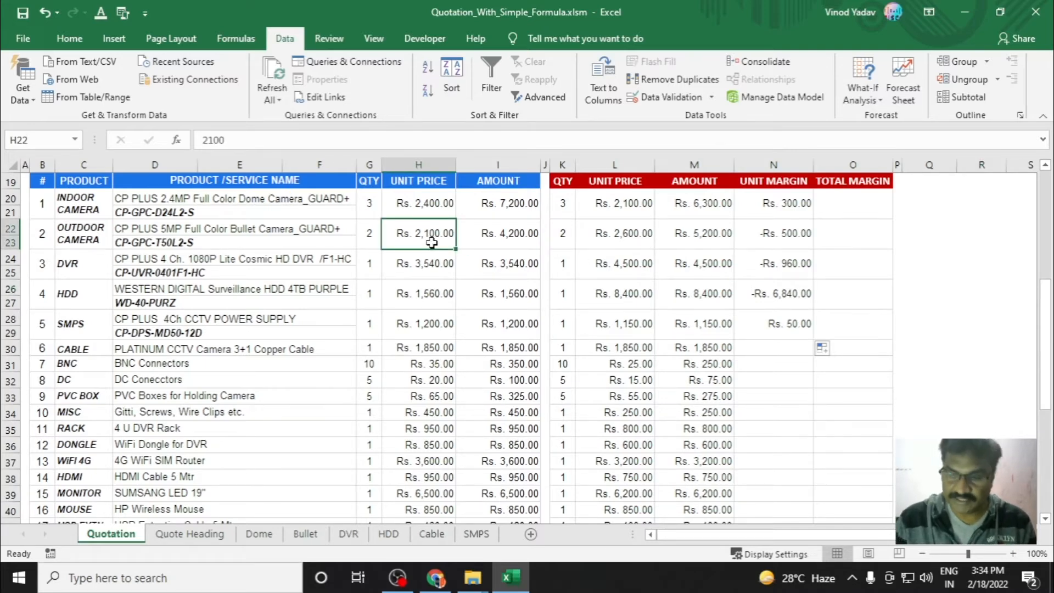
{"action": "type", "text": "2800"}
{"action": "key", "text": "Return"}
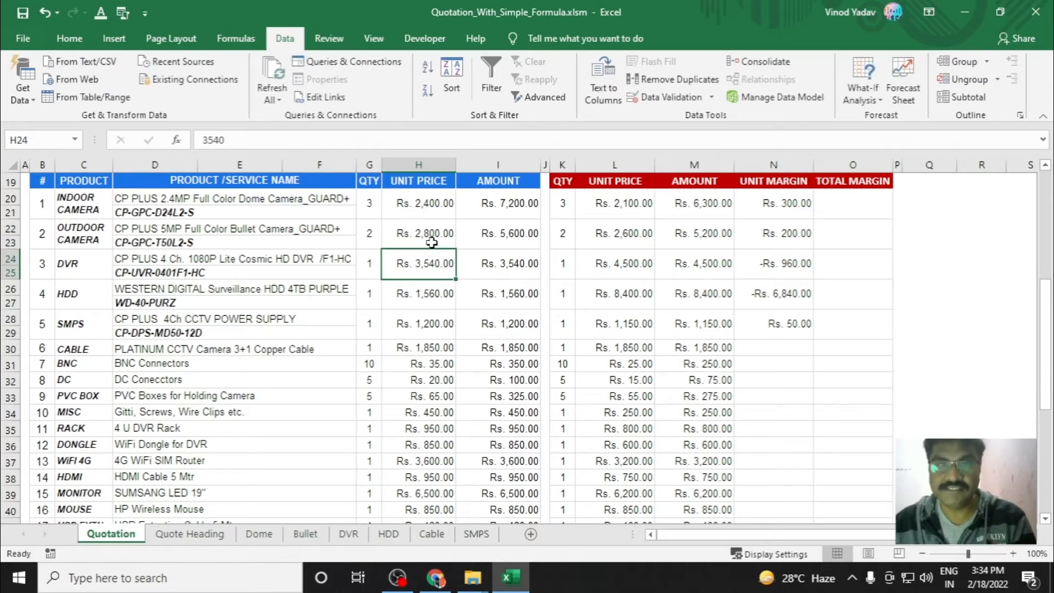
{"action": "type", "text": "5200"}
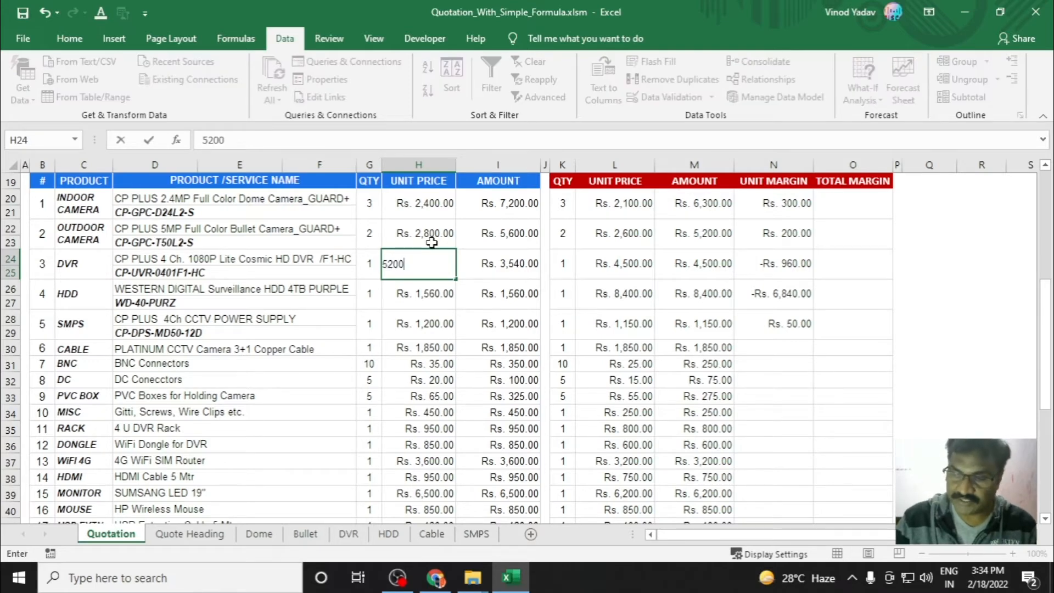
{"action": "key", "text": "Return"}
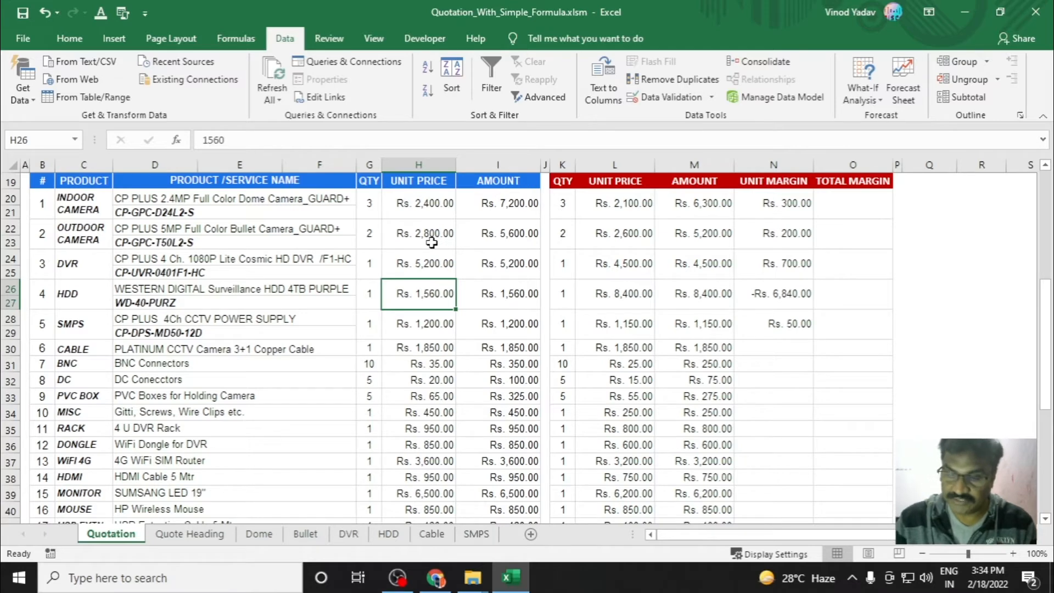
Set the quoted unit prices to 9500 for the HDD in H26 and 1450 for the SMPS in H28
{"action": "type", "text": "9500"}
{"action": "key", "text": "Return"}
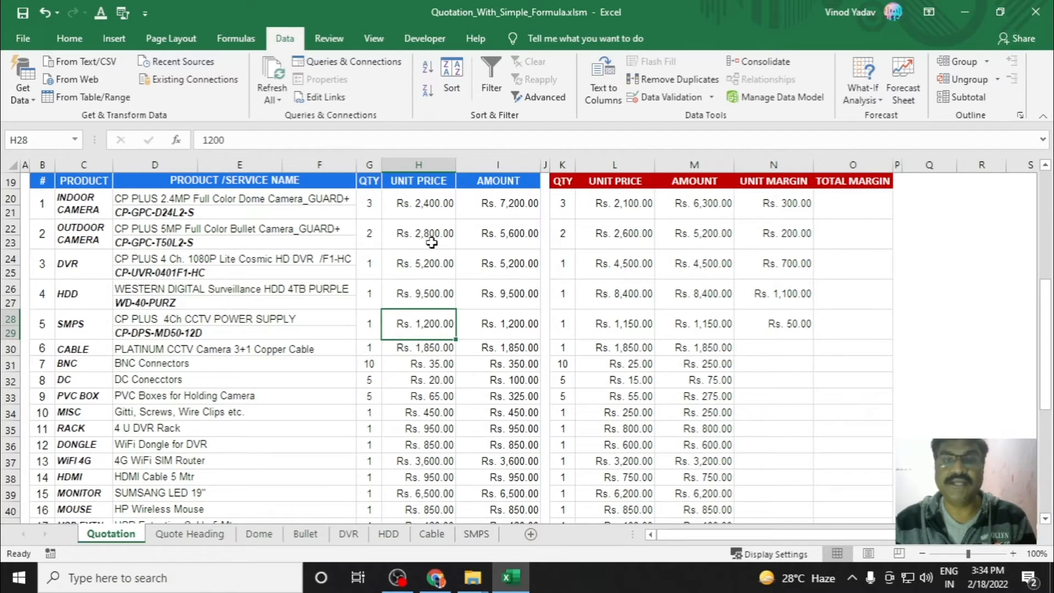
{"action": "type", "text": "1450"}
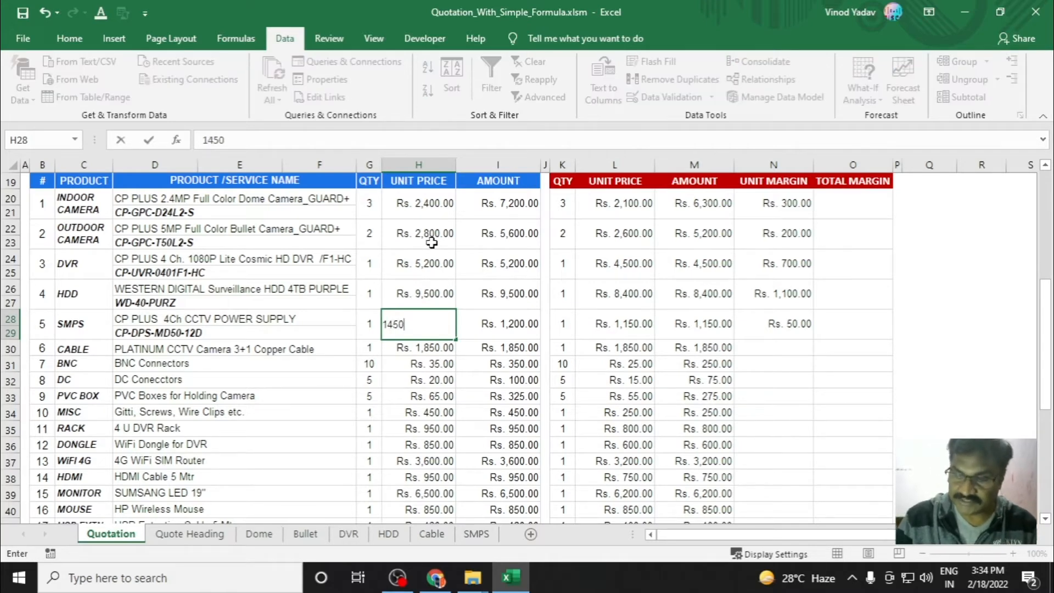
{"action": "key", "text": "Return"}
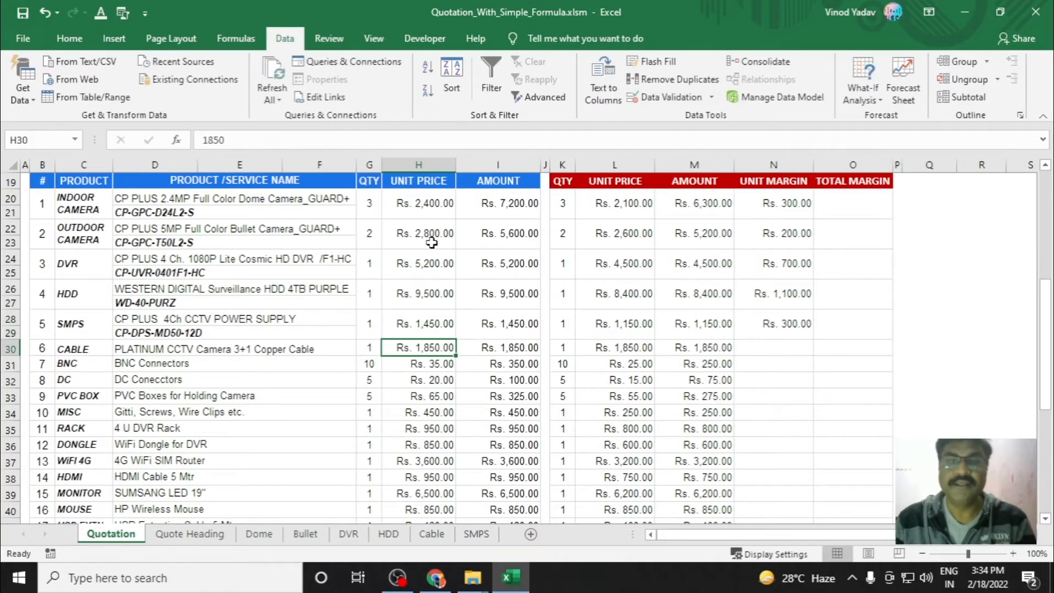
Calculate the cable's unit margin in N30 as selling price minus cost price, =H30-L30
{"action": "scroll", "coordinate": [831, 364], "scroll_direction": "down", "scroll_amount": 2}
{"action": "scroll", "coordinate": [830, 364], "scroll_direction": "up", "scroll_amount": 1}
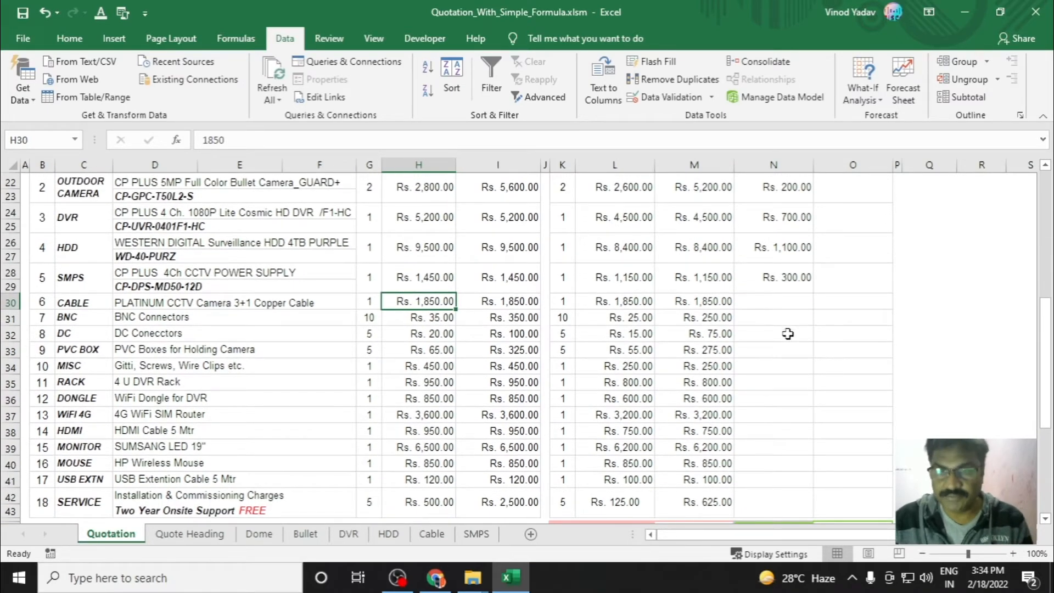
{"action": "left_click", "coordinate": [779, 300]}
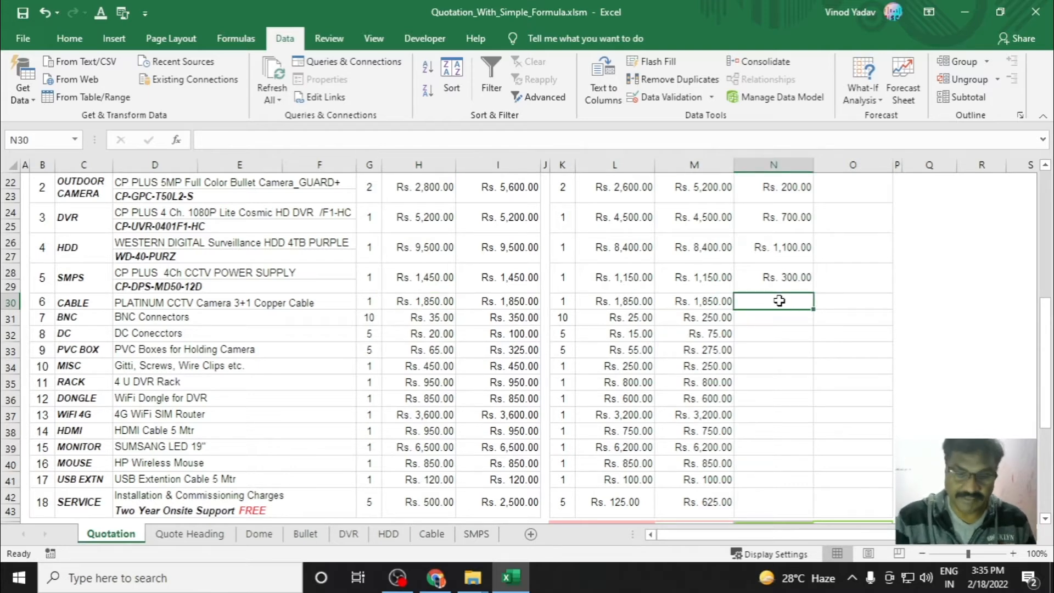
{"action": "type", "text": "="}
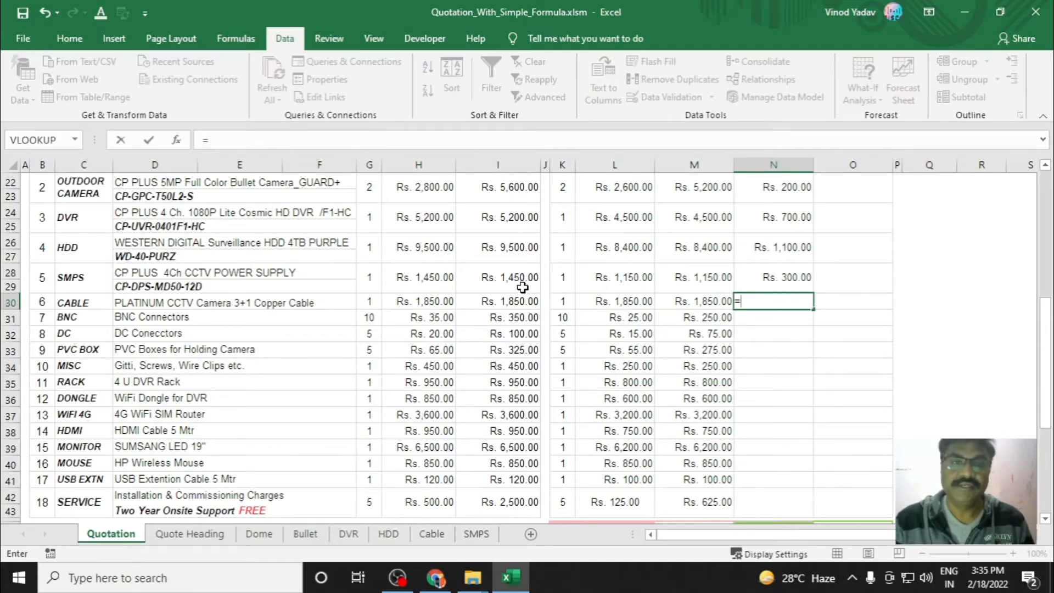
{"action": "left_click", "coordinate": [429, 301]}
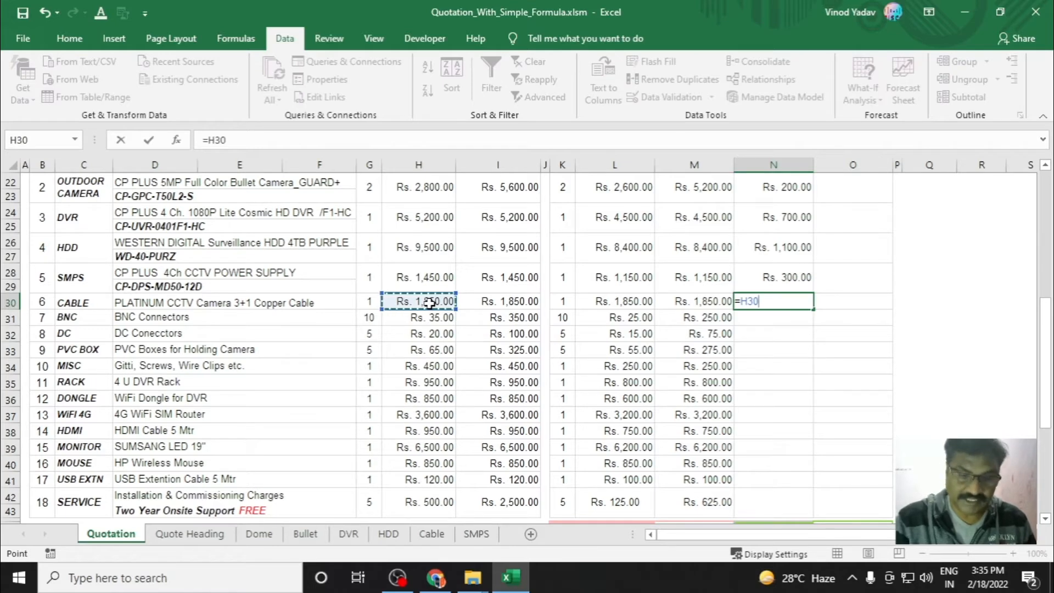
{"action": "type", "text": "-"}
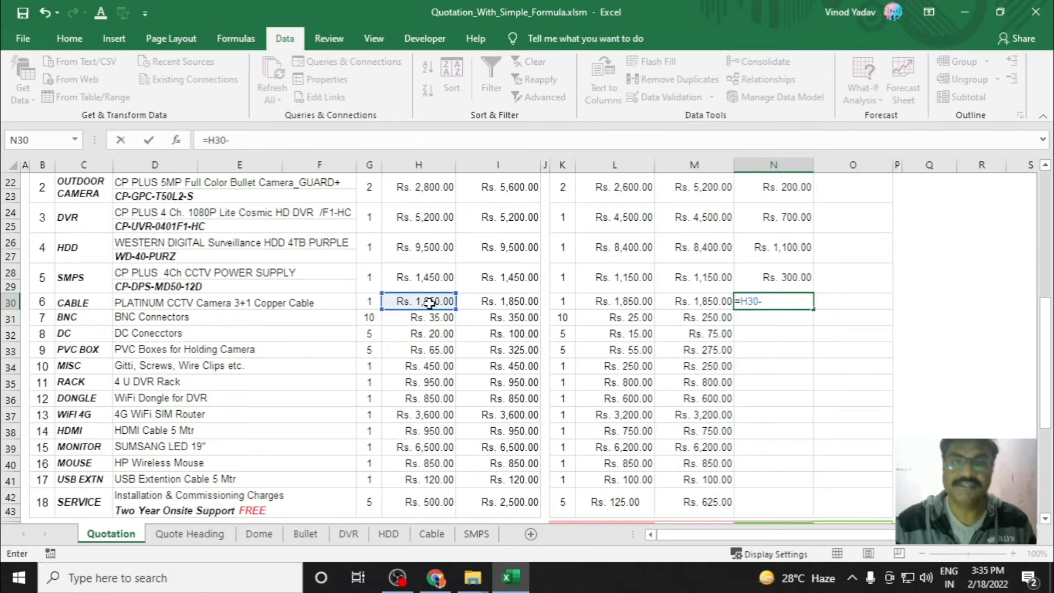
{"action": "left_click", "coordinate": [628, 301]}
{"action": "key", "text": "Return"}
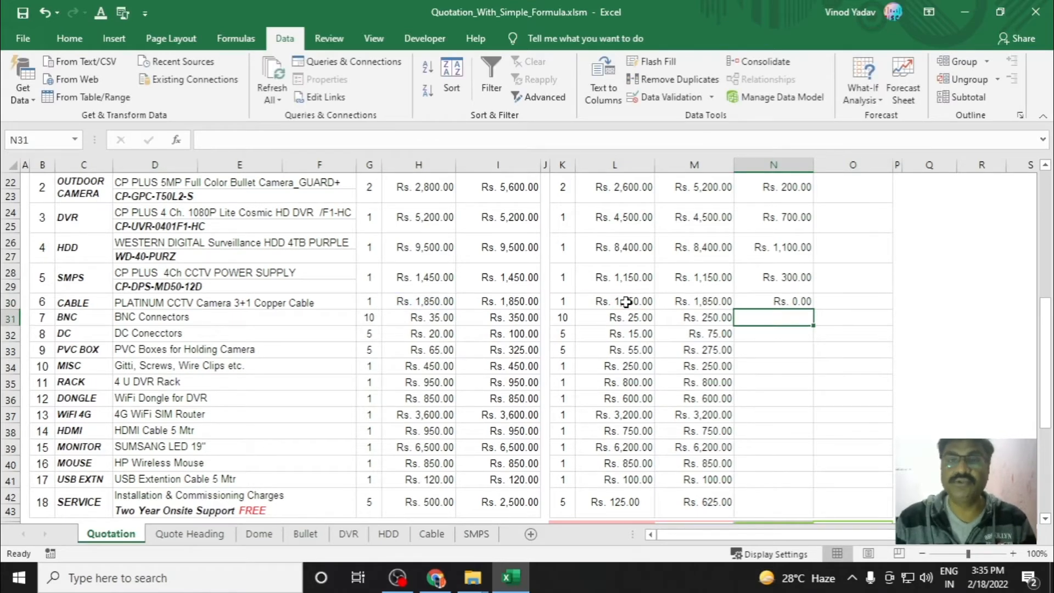
Set the cable's quoted unit price in H30 to 2050
{"action": "left_click", "coordinate": [435, 303]}
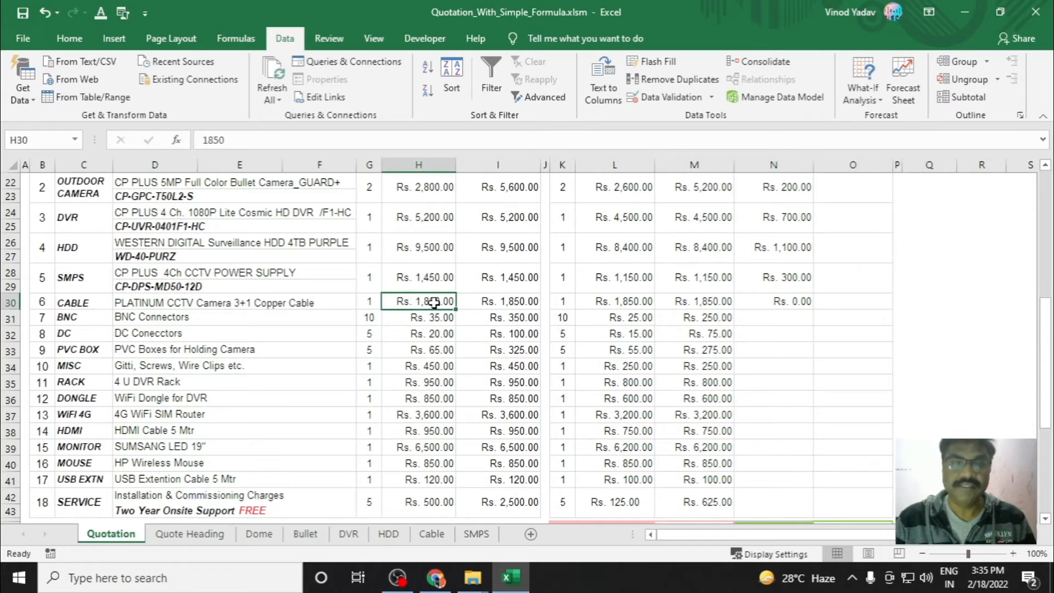
{"action": "type", "text": "2,05"}
{"action": "type", "text": "050"}
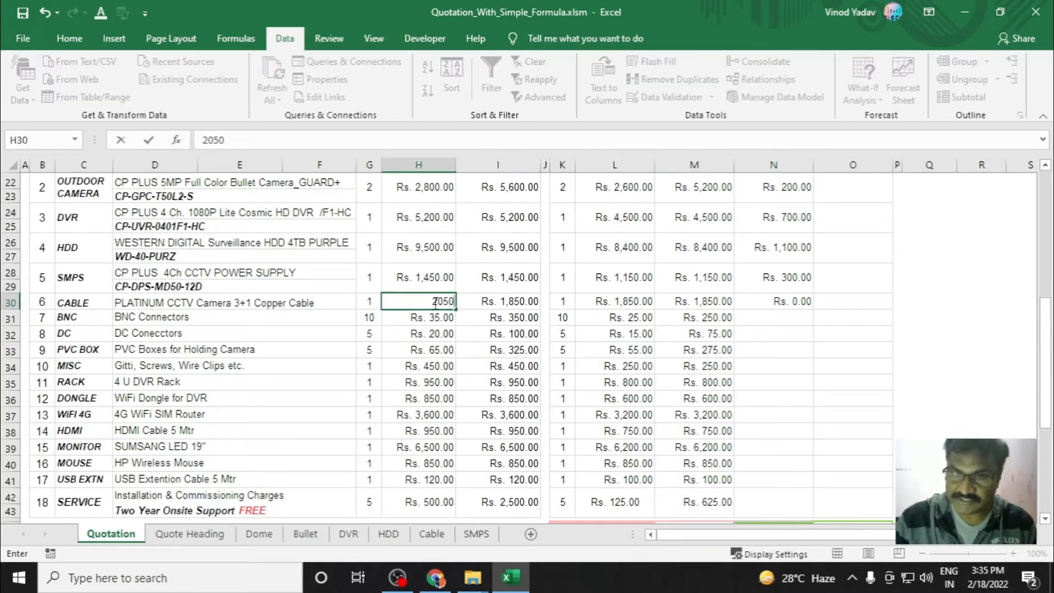
{"action": "key", "text": "Return"}
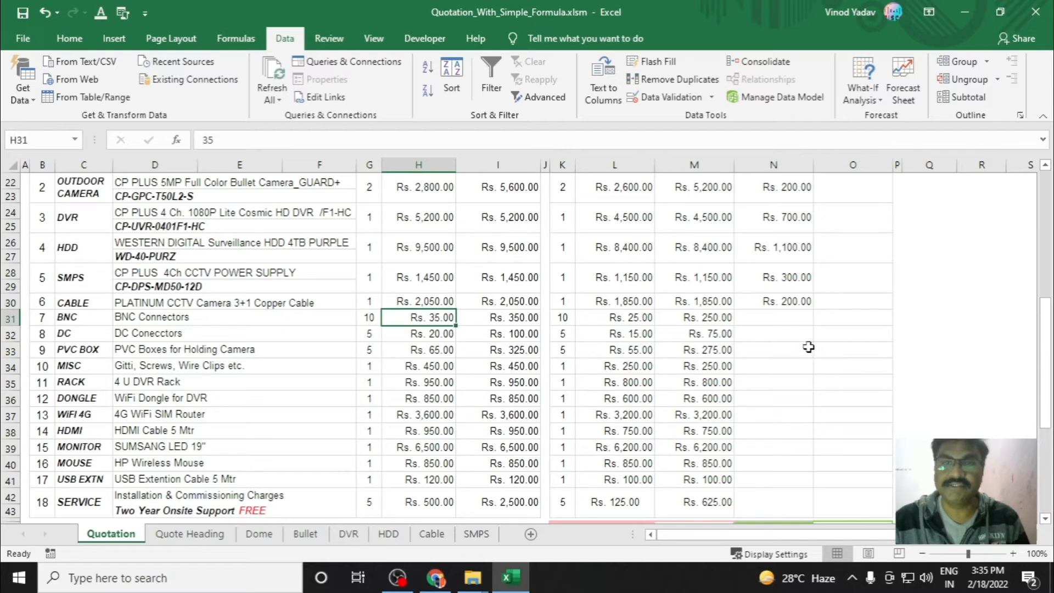
Fill the unit margin formula from N30 down through the USB extension row, N41
{"action": "left_click", "coordinate": [794, 303]}
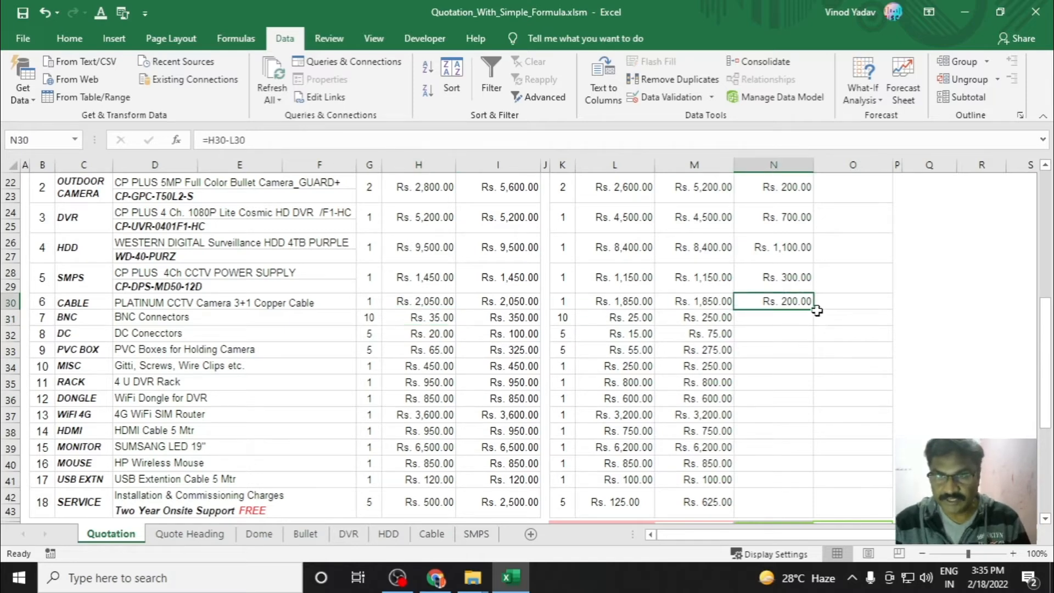
{"action": "left_click_drag", "start_coordinate": [814, 309], "coordinate": [812, 484]}
{"action": "scroll", "coordinate": [906, 384], "scroll_direction": "down", "scroll_amount": 2}
{"action": "left_click", "coordinate": [974, 309]}
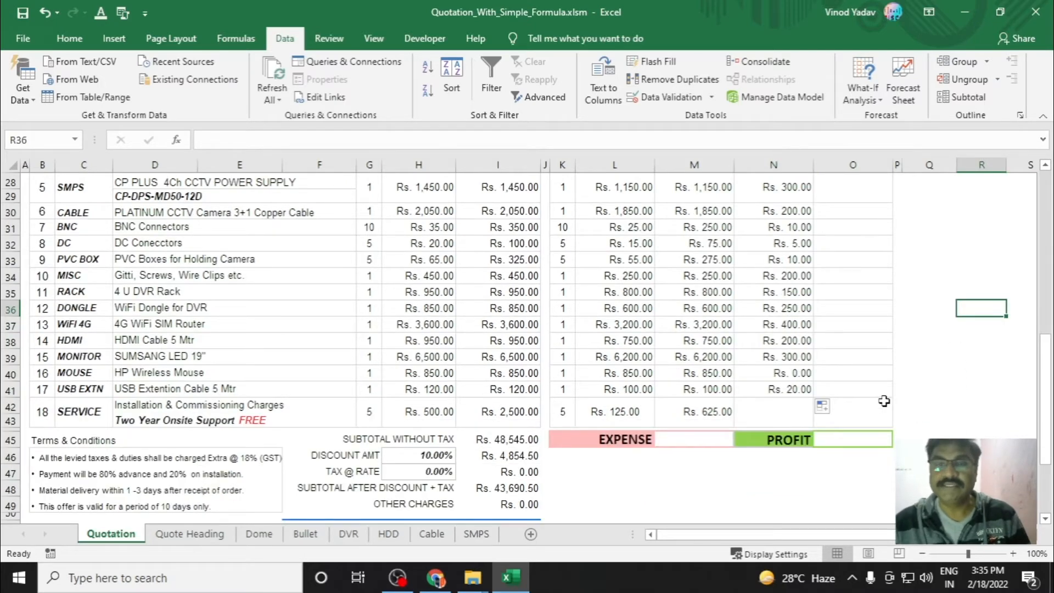
Calculate the service row's unit margin in N42 as selling price minus cost price, =H42-L42
{"action": "scroll", "coordinate": [883, 400], "scroll_direction": "up", "scroll_amount": 1}
{"action": "left_click", "coordinate": [763, 455]}
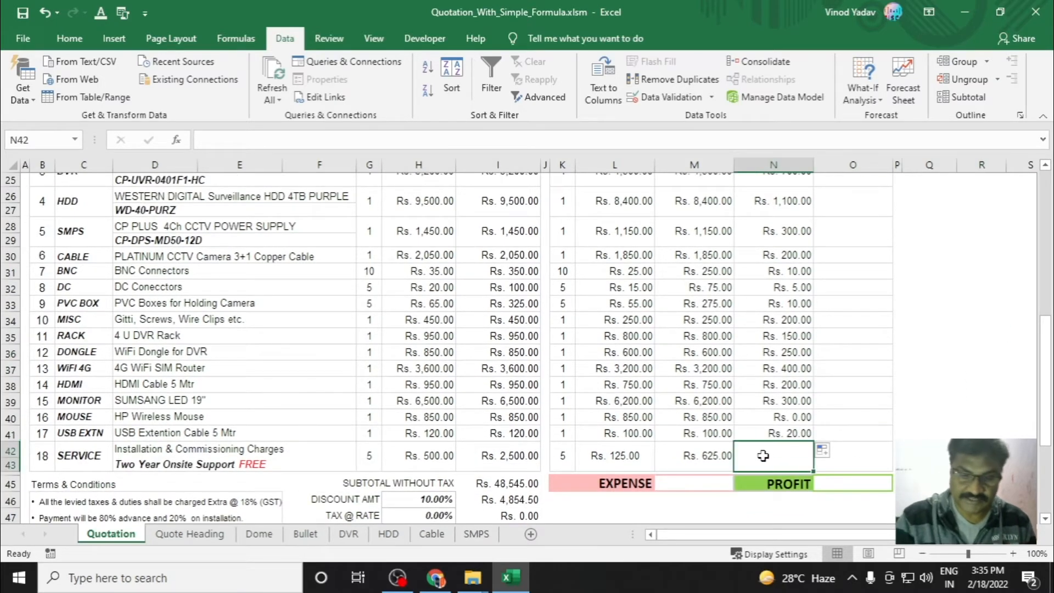
{"action": "type", "text": "="}
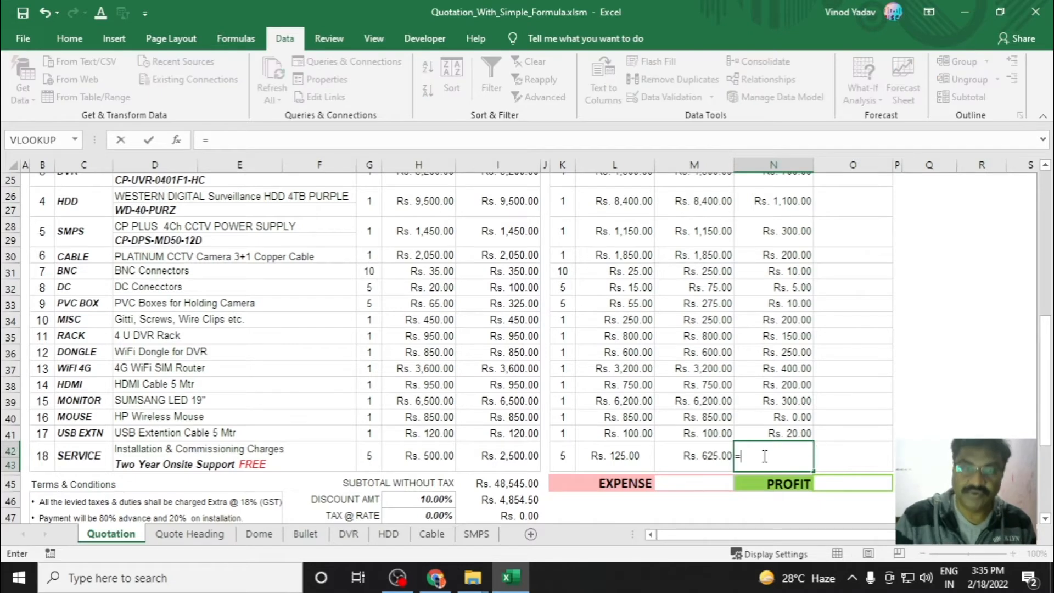
{"action": "left_click", "coordinate": [439, 459]}
{"action": "type", "text": "-"}
{"action": "left_click", "coordinate": [637, 455]}
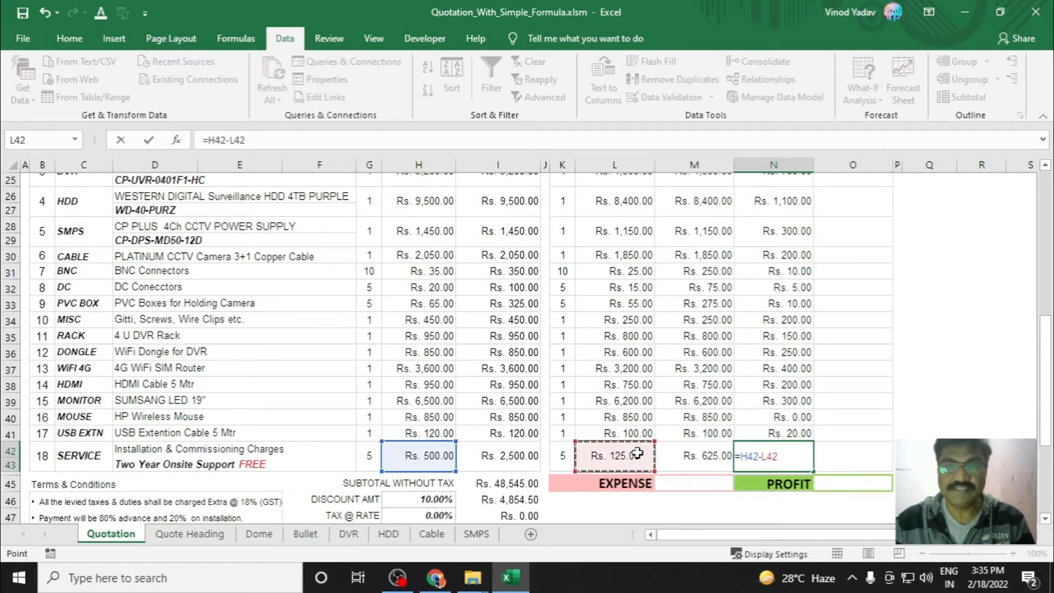
{"action": "key", "text": "Return"}
{"action": "left_click", "coordinate": [981, 416]}
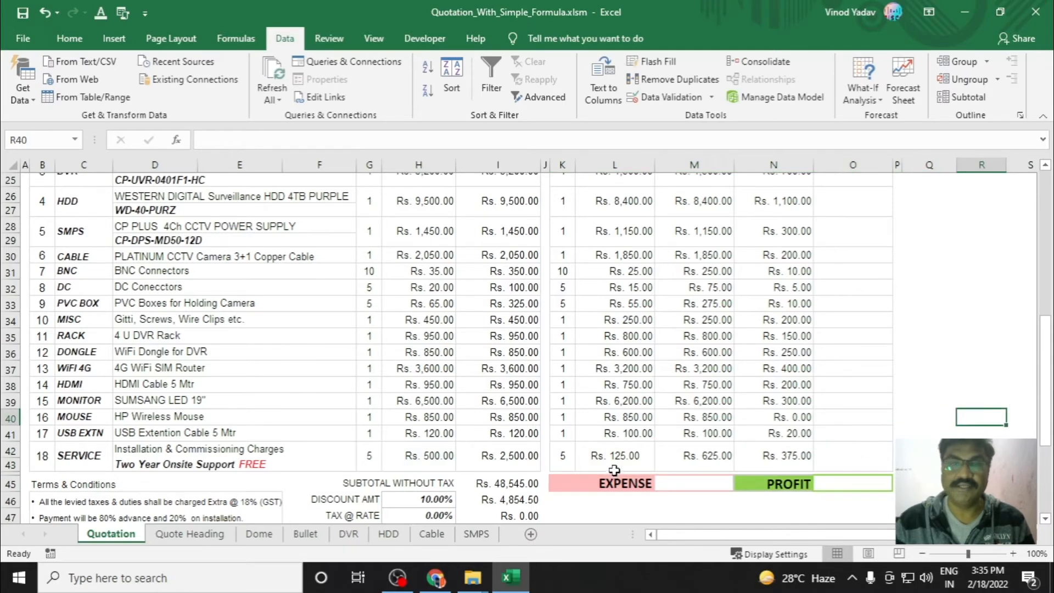
Right-align the service row's cost unit price in L42 to match the rest of the column
{"action": "left_click", "coordinate": [610, 460]}
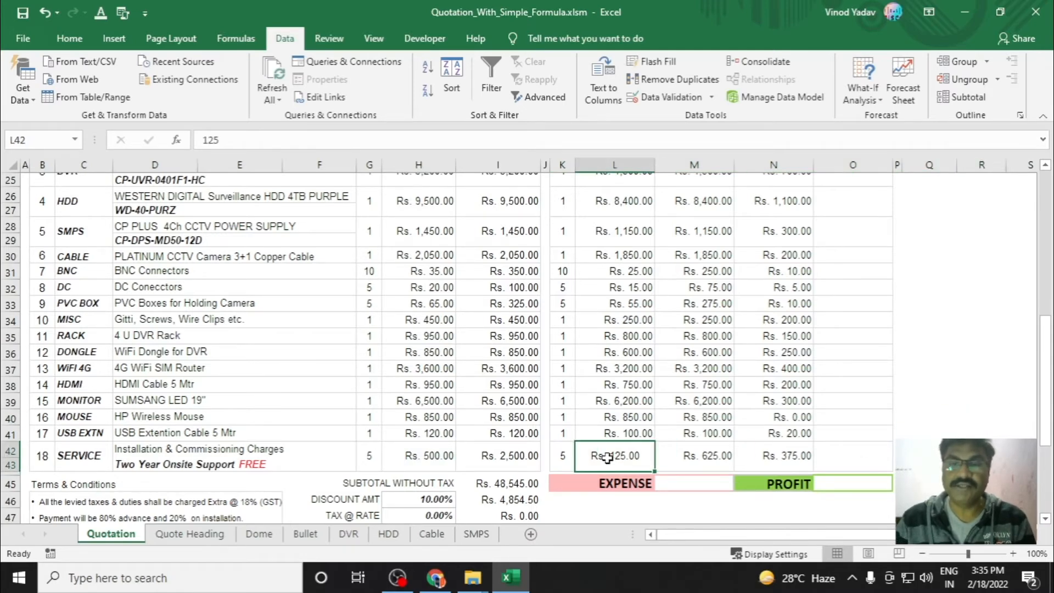
{"action": "left_click", "coordinate": [69, 38]}
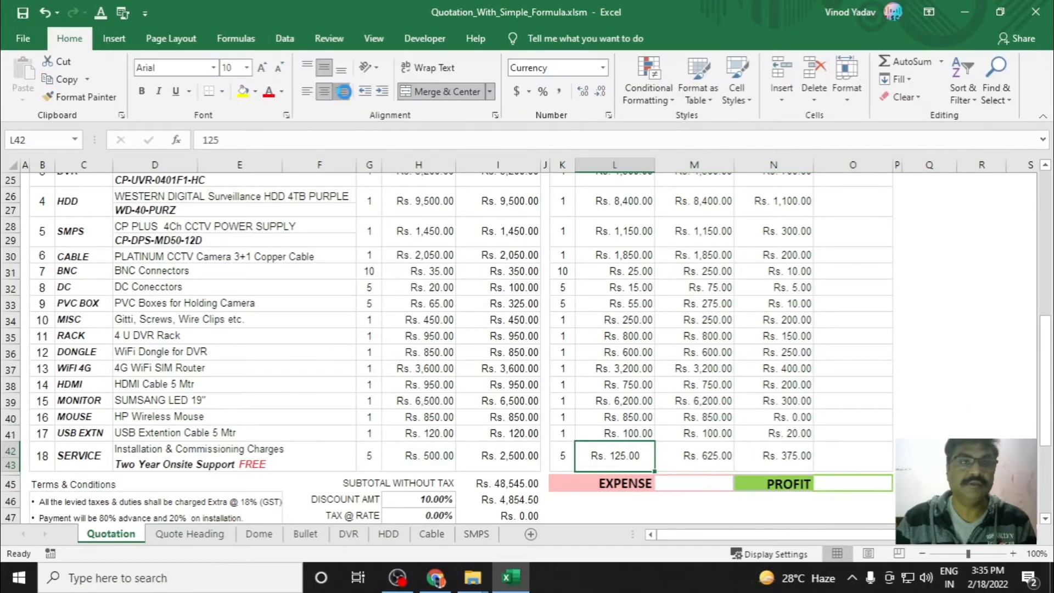
{"action": "left_click", "coordinate": [968, 363]}
{"action": "scroll", "coordinate": [969, 335], "scroll_direction": "down", "scroll_amount": 2}
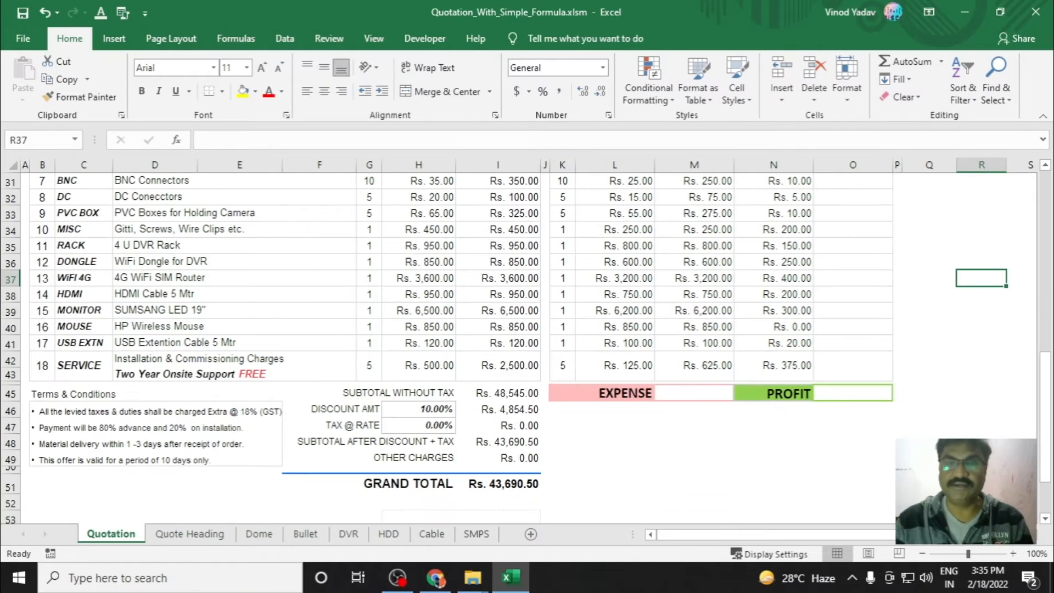
{"action": "scroll", "coordinate": [911, 472], "scroll_direction": "up", "scroll_amount": 1}
{"action": "left_click", "coordinate": [702, 503]}
{"action": "left_click", "coordinate": [614, 412]}
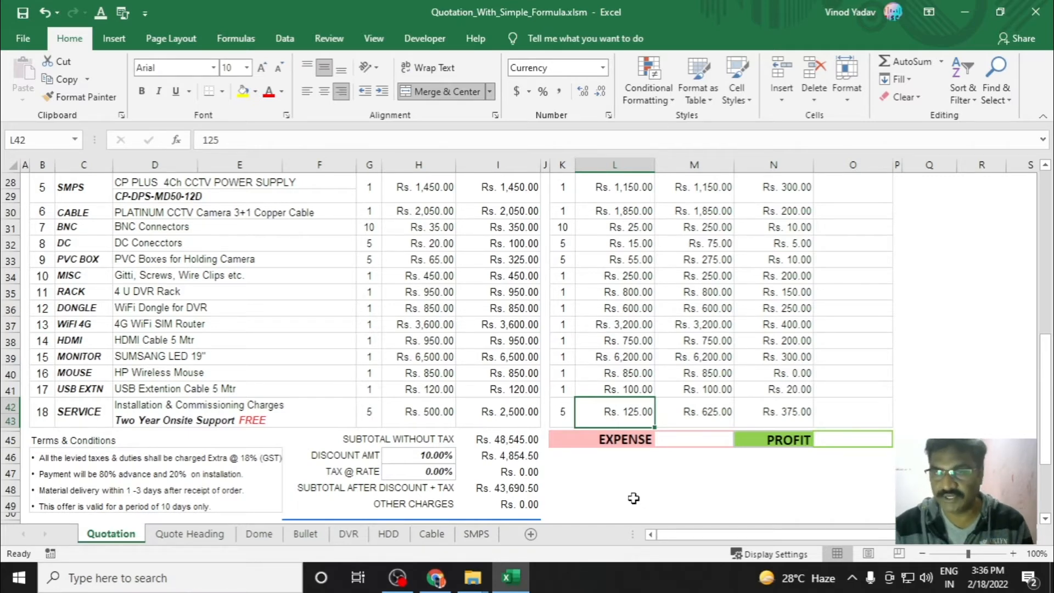
{"action": "left_click", "coordinate": [994, 420]}
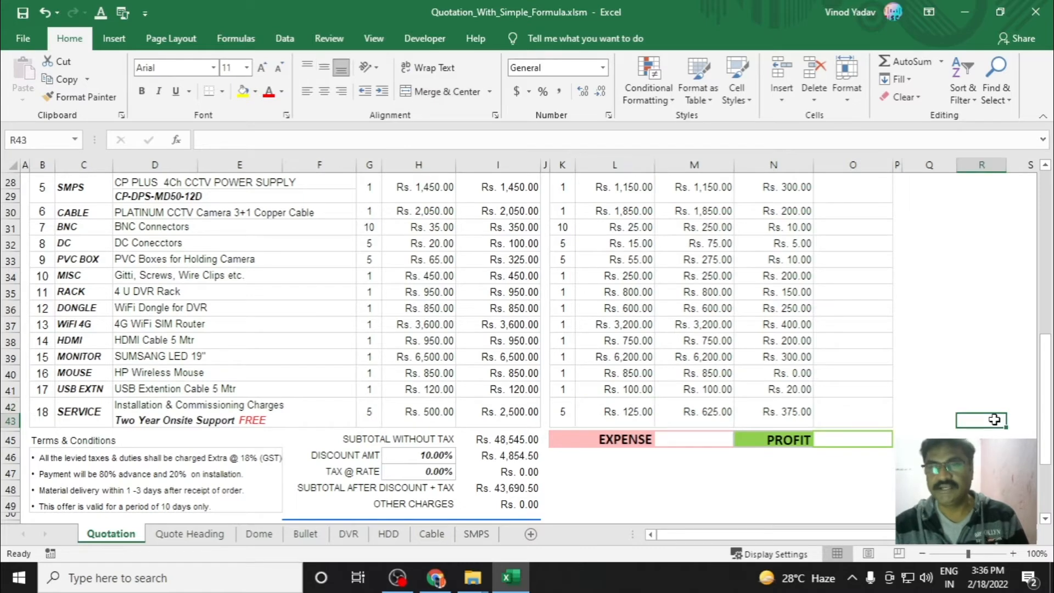
Total the cost amounts in the expense cell M45 with =SUM(M20:M43)
{"action": "scroll", "coordinate": [994, 419], "scroll_direction": "up", "scroll_amount": 6}
{"action": "scroll", "coordinate": [994, 420], "scroll_direction": "down", "scroll_amount": 4}
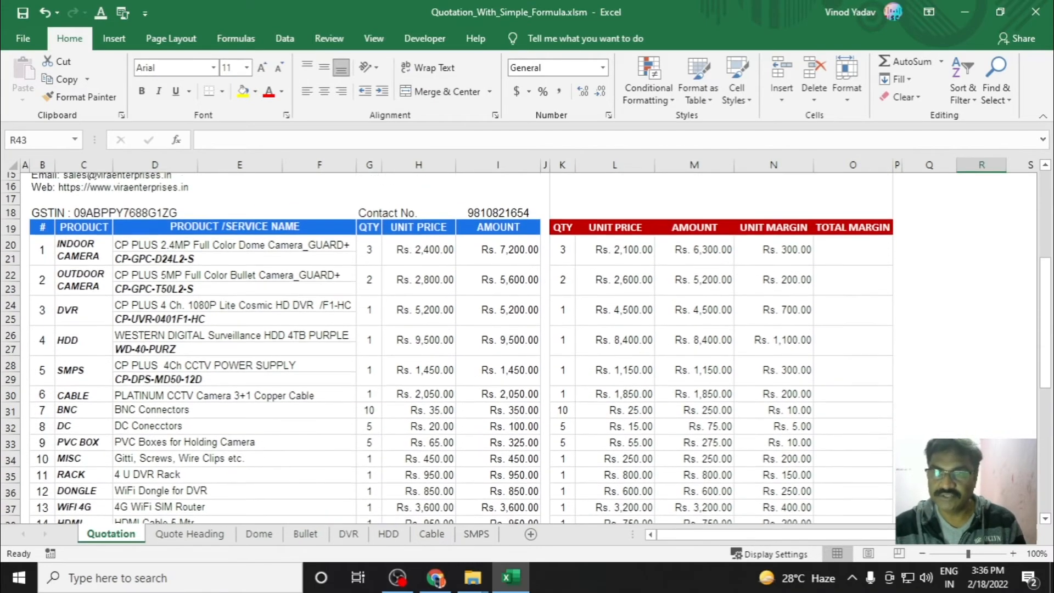
{"action": "scroll", "coordinate": [994, 420], "scroll_direction": "down", "scroll_amount": 2}
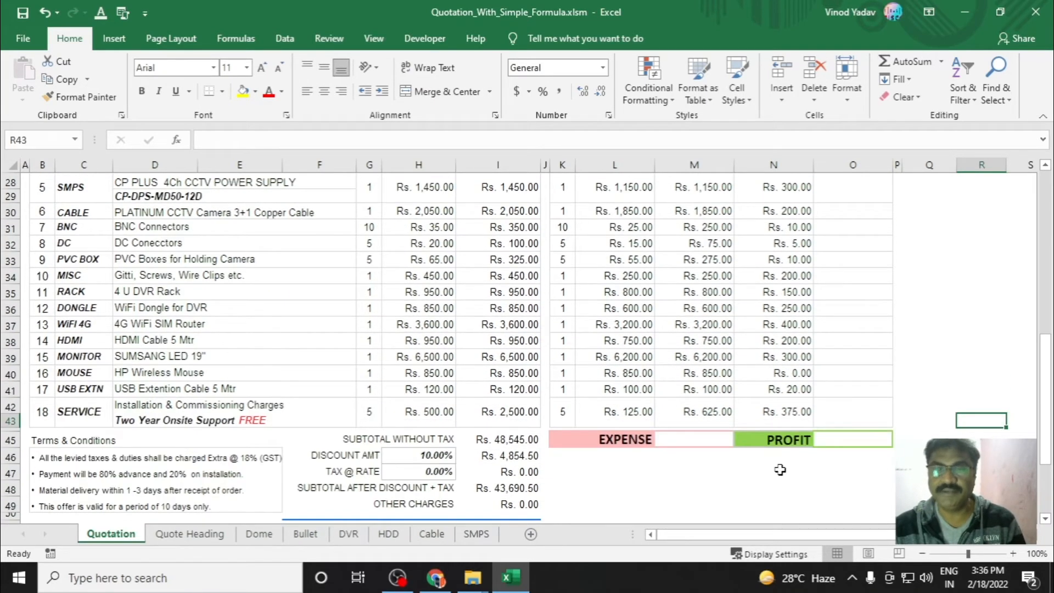
{"action": "left_click", "coordinate": [698, 442]}
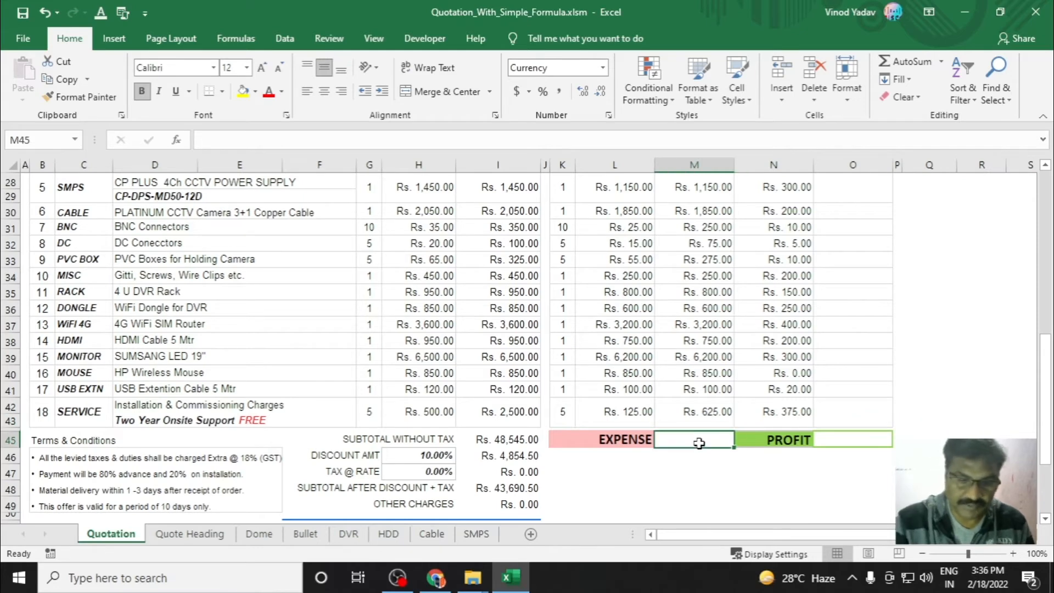
{"action": "type", "text": "=sum"}
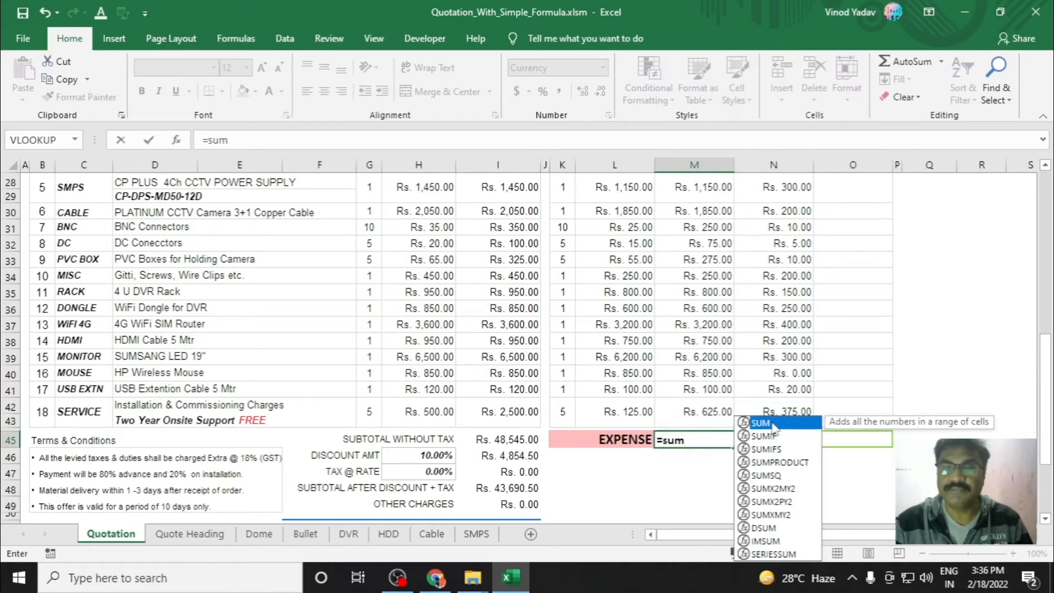
{"action": "double_click", "coordinate": [760, 423]}
{"action": "scroll", "coordinate": [735, 274], "scroll_direction": "up", "scroll_amount": 3}
{"action": "left_click_drag", "start_coordinate": [716, 203], "coordinate": [695, 473]}
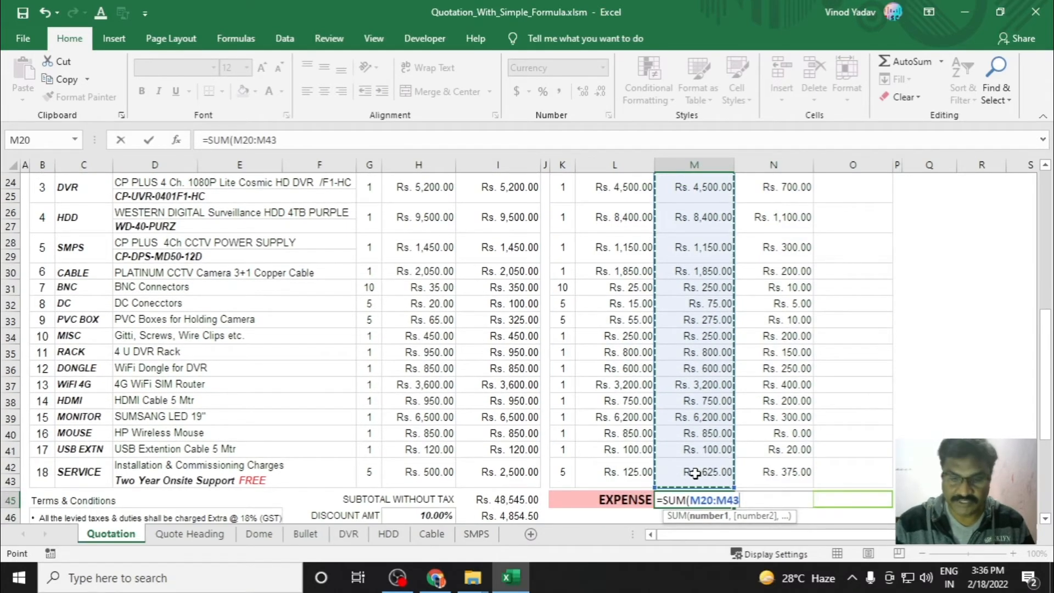
{"action": "key", "text": "Return"}
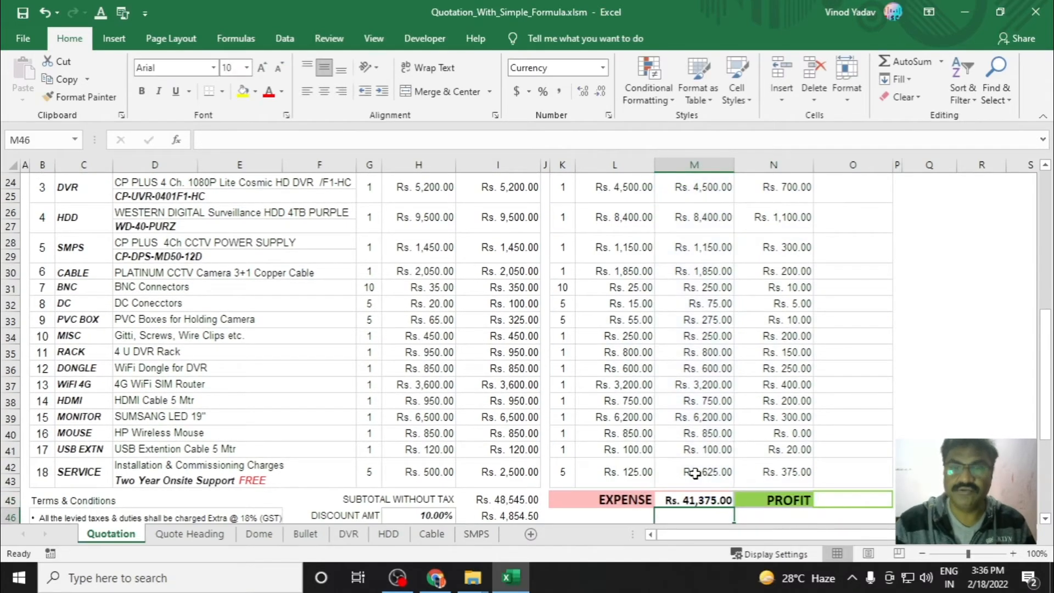
Check which cost amounts the expense formula in M45 adds up
{"action": "left_click", "coordinate": [929, 384]}
{"action": "scroll", "coordinate": [995, 431], "scroll_direction": "down", "scroll_amount": 1}
{"action": "scroll", "coordinate": [995, 431], "scroll_direction": "up", "scroll_amount": 2}
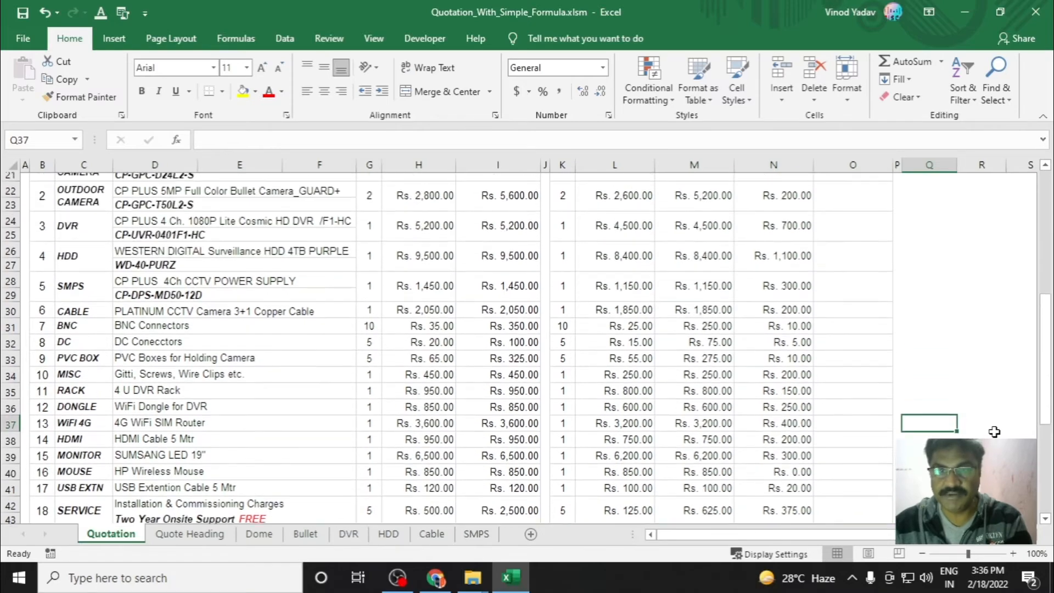
{"action": "scroll", "coordinate": [994, 432], "scroll_direction": "up", "scroll_amount": 1}
{"action": "scroll", "coordinate": [741, 467], "scroll_direction": "down", "scroll_amount": 2}
{"action": "left_click", "coordinate": [714, 500]}
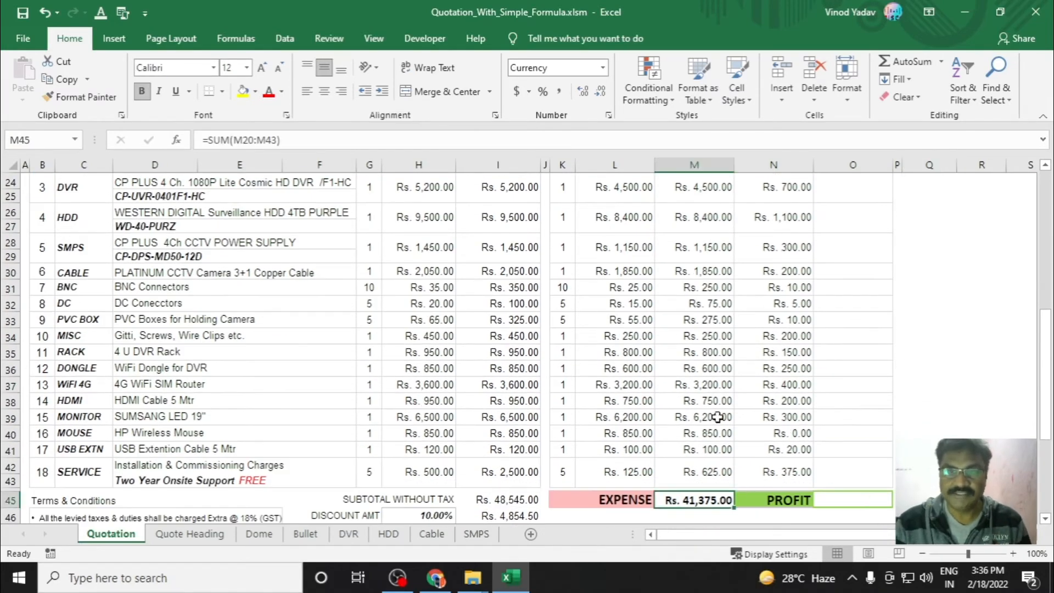
{"action": "left_click", "coordinate": [264, 140]}
{"action": "key", "text": "Return"}
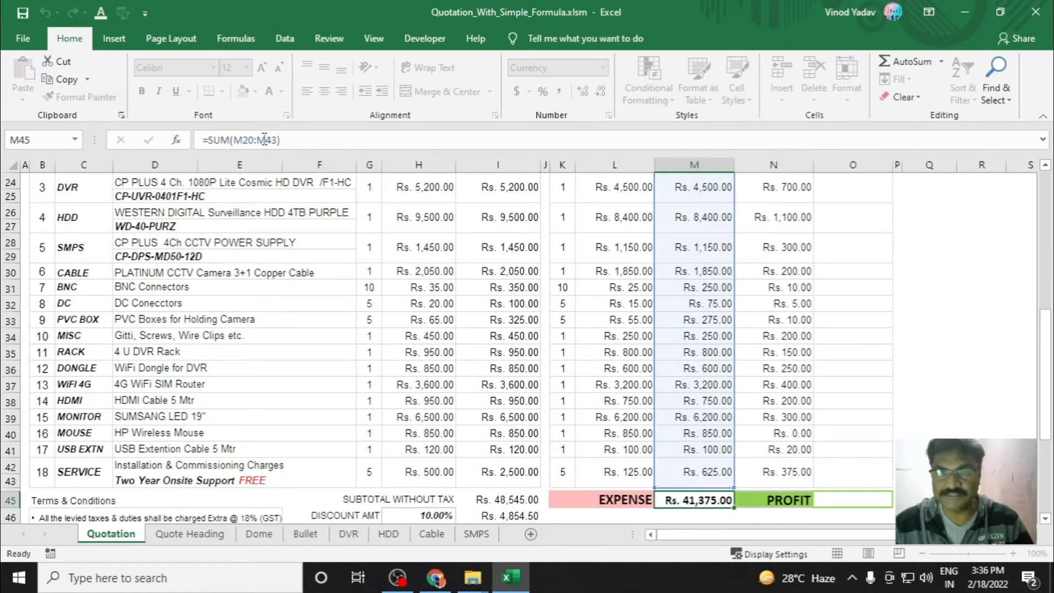
{"action": "left_click", "coordinate": [982, 303]}
{"action": "scroll", "coordinate": [966, 336], "scroll_direction": "up", "scroll_amount": 2}
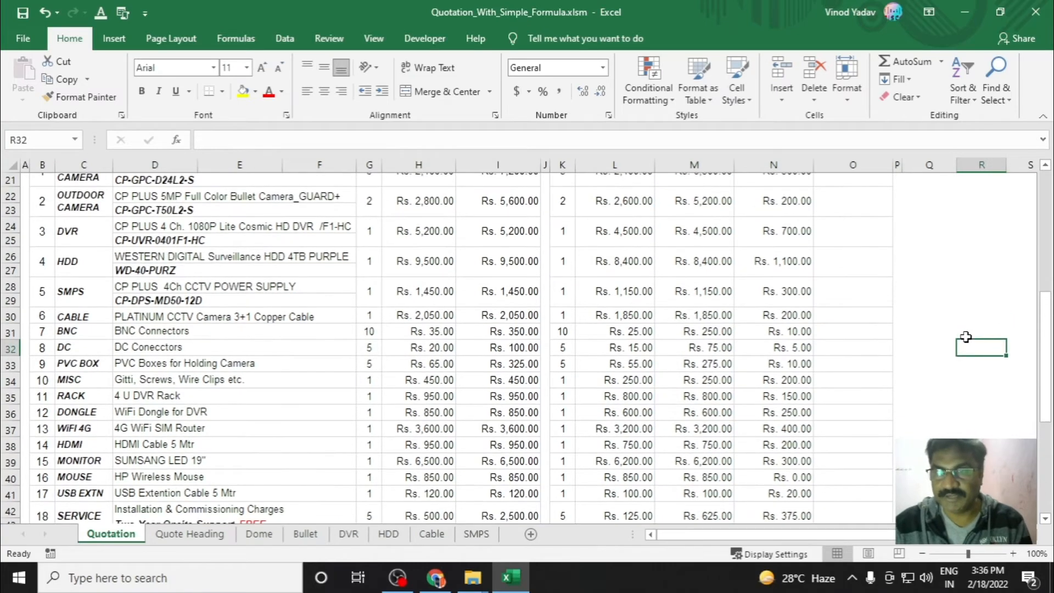
{"action": "scroll", "coordinate": [966, 337], "scroll_direction": "down", "scroll_amount": 2}
{"action": "left_click", "coordinate": [848, 500]}
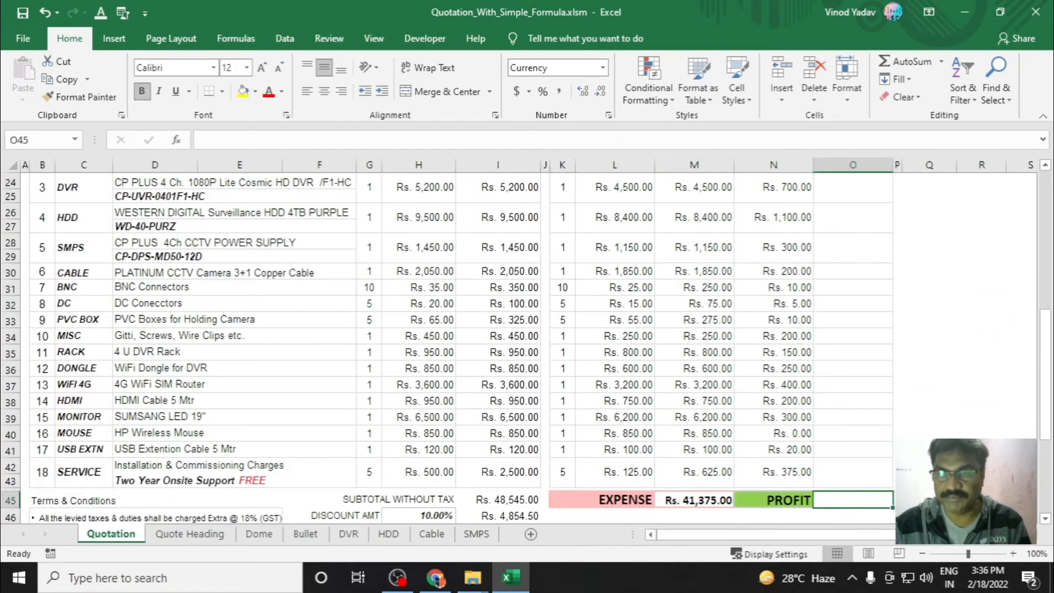
{"action": "scroll", "coordinate": [526, 340], "scroll_direction": "down", "scroll_amount": 2}
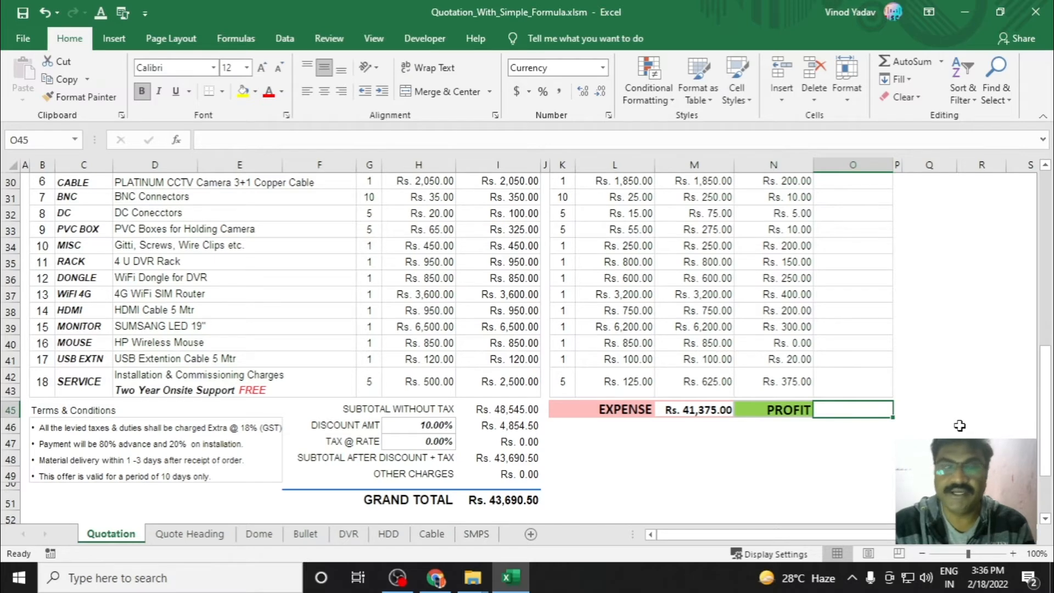
{"action": "left_click", "coordinate": [525, 412]}
{"action": "left_click", "coordinate": [648, 456]}
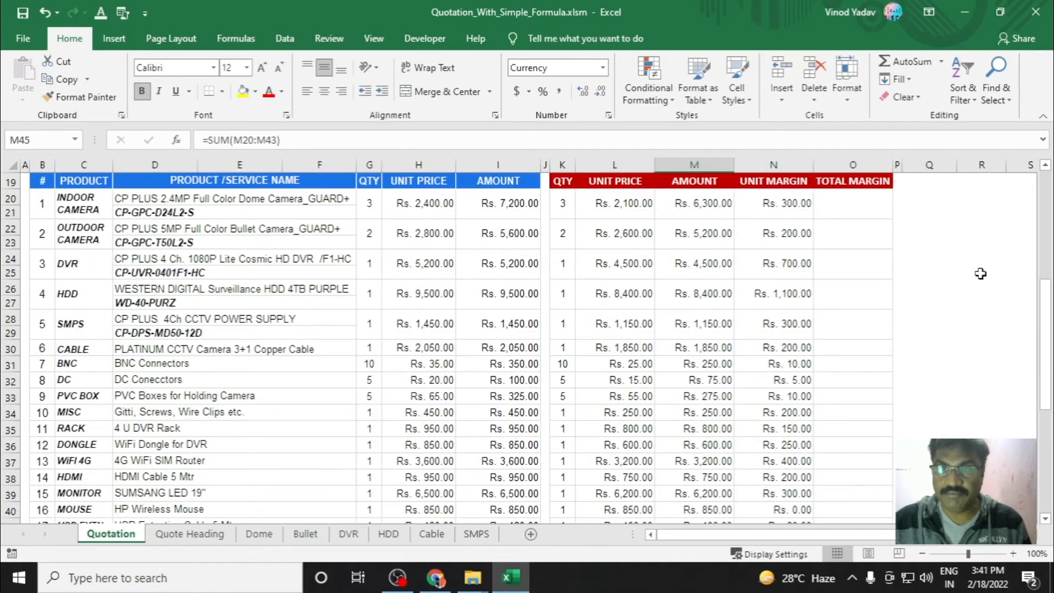
Calculate the first item's total margin in O20 as unit margin times quantity, =N20*K20
{"action": "left_click", "coordinate": [977, 274]}
{"action": "scroll", "coordinate": [979, 277], "scroll_direction": "down", "scroll_amount": 9}
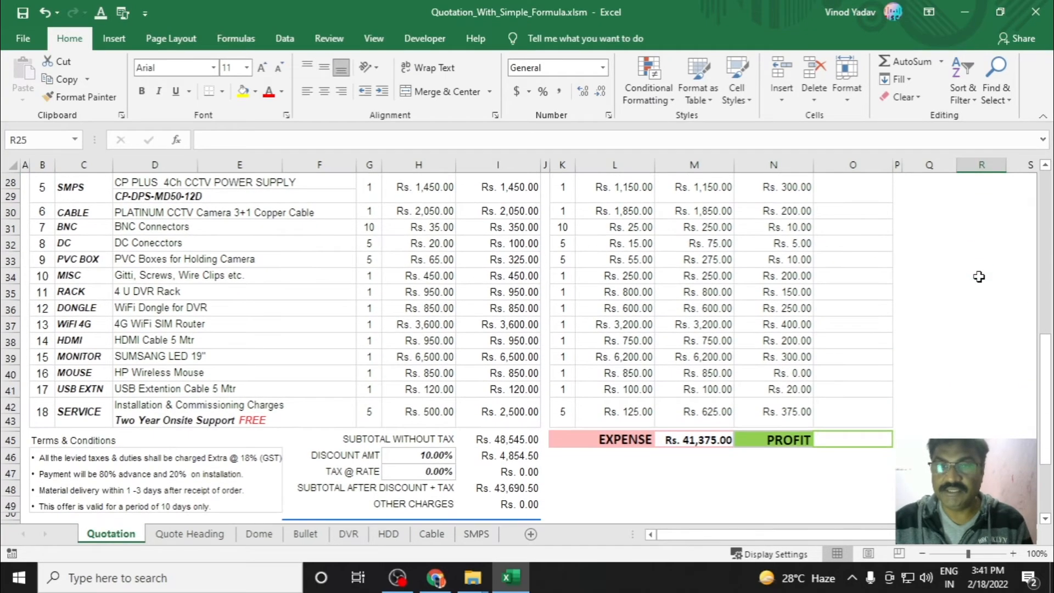
{"action": "scroll", "coordinate": [979, 277], "scroll_direction": "up", "scroll_amount": 5}
{"action": "left_click", "coordinate": [881, 289]}
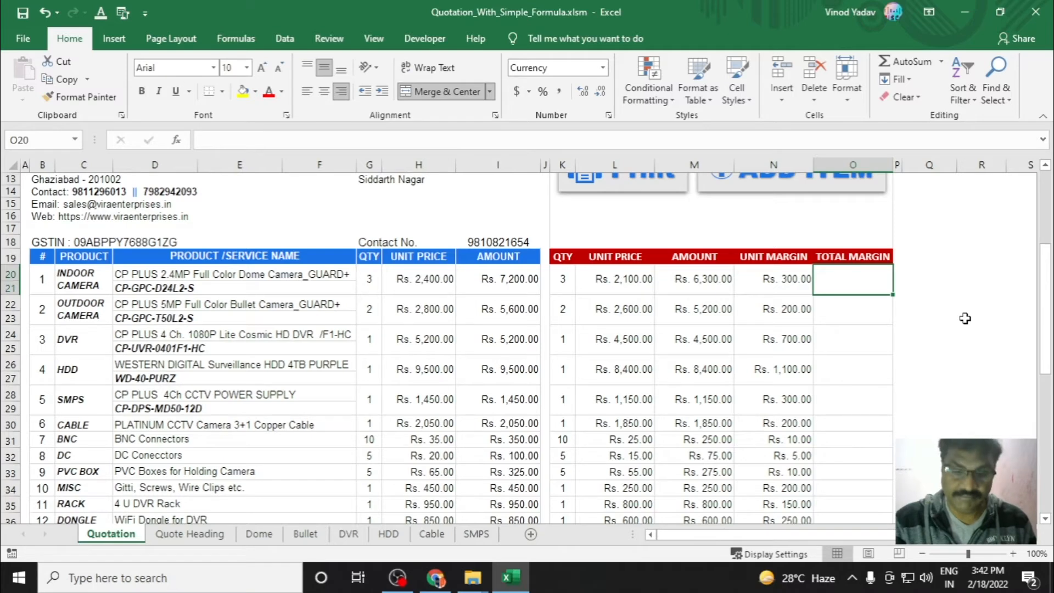
{"action": "type", "text": "="}
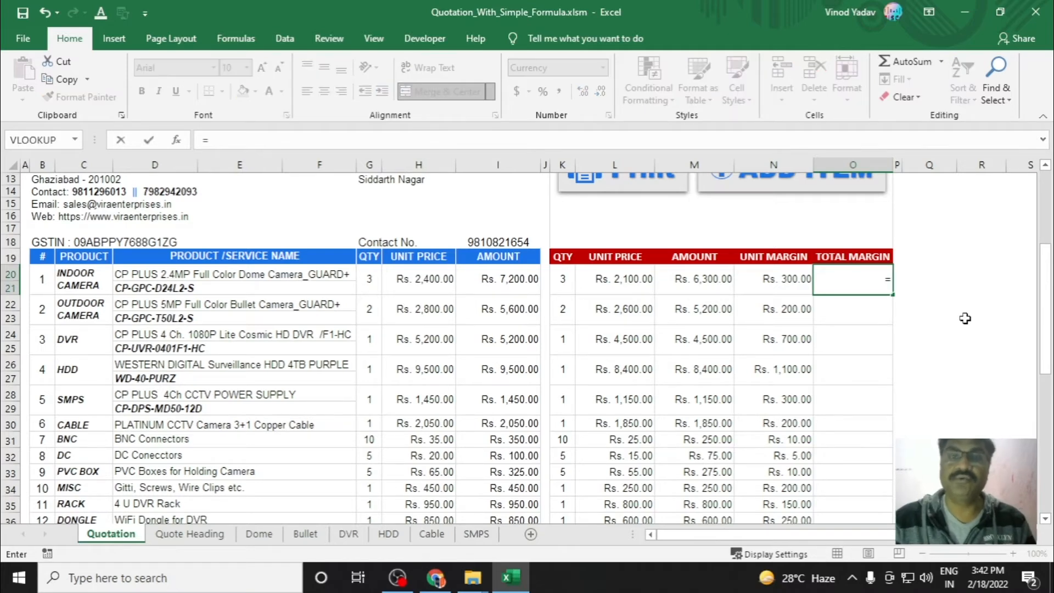
{"action": "left_click", "coordinate": [767, 280]}
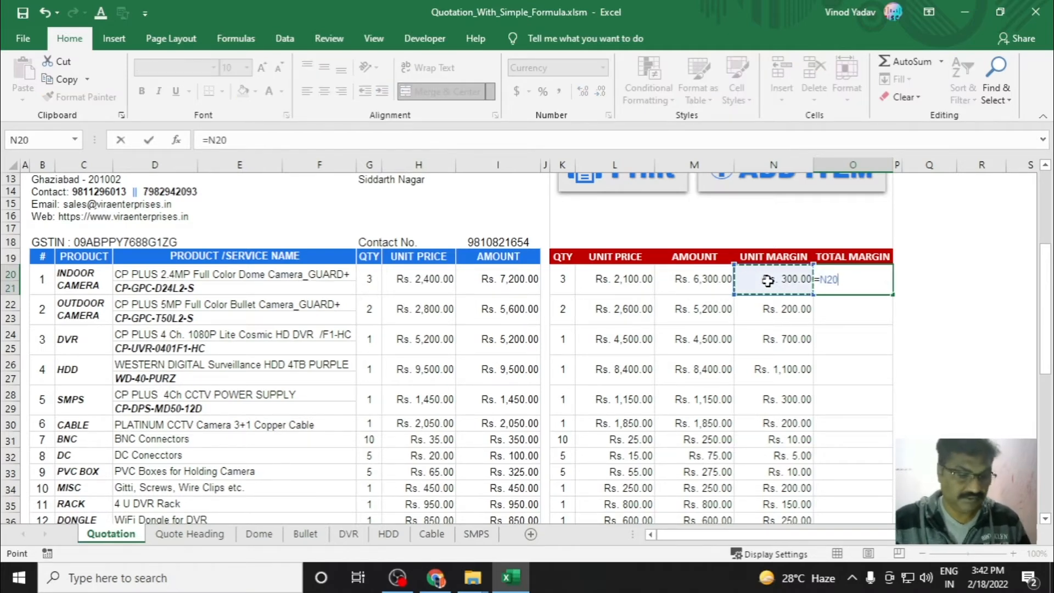
{"action": "type", "text": "*"}
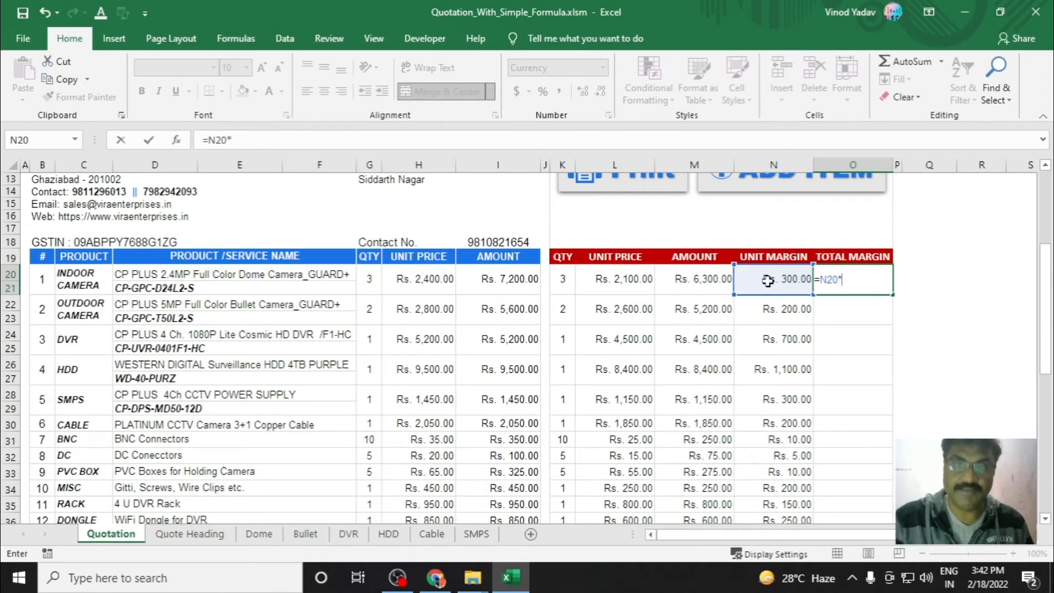
{"action": "left_click", "coordinate": [566, 278]}
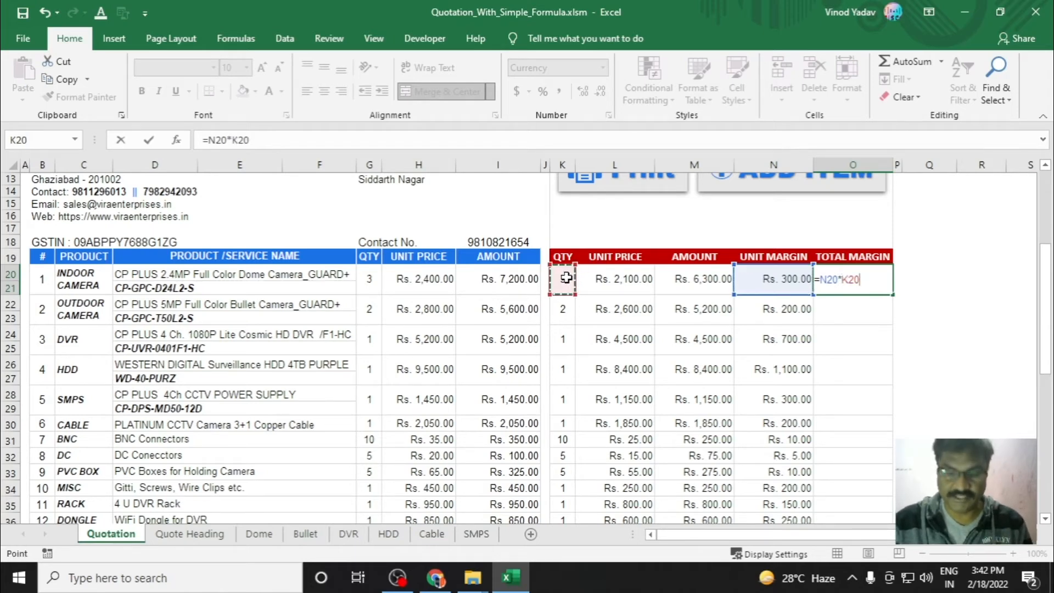
{"action": "key", "text": "Return"}
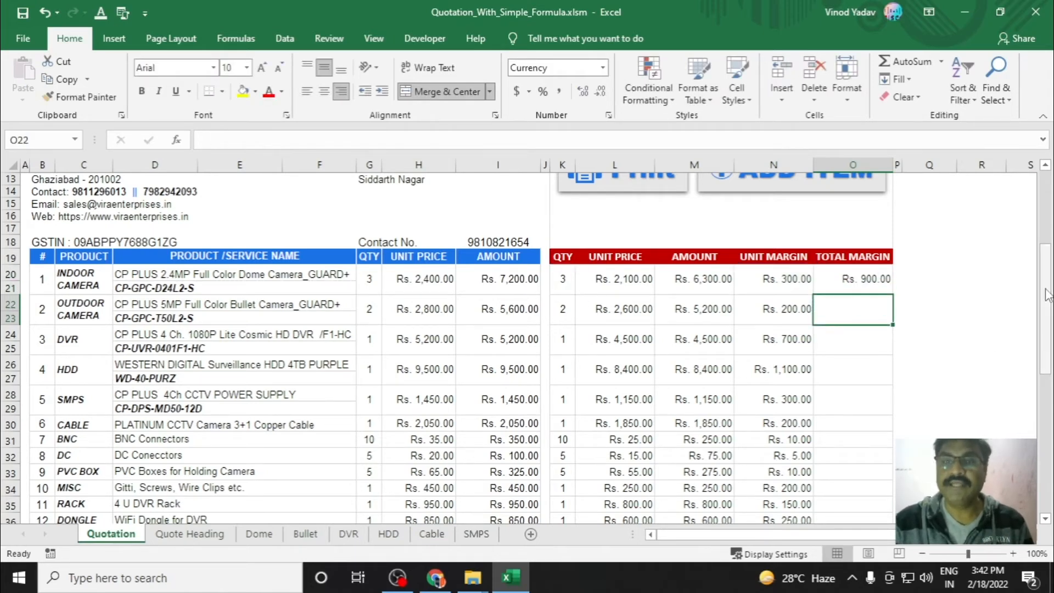
Fill the total margin formula from O20 down through the SMPS row
{"action": "left_click", "coordinate": [873, 284]}
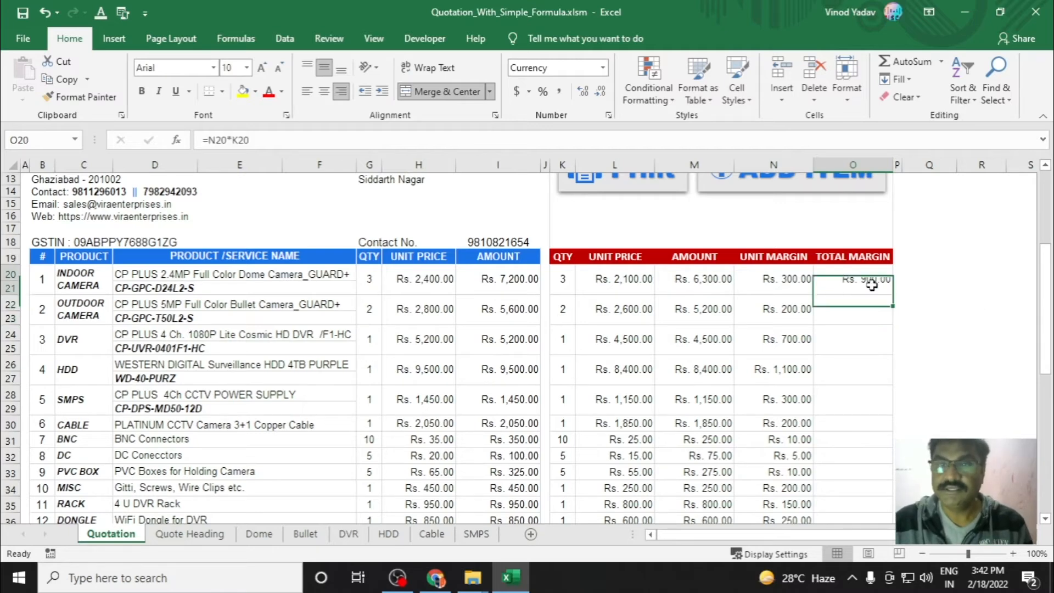
{"action": "left_click_drag", "start_coordinate": [893, 297], "coordinate": [893, 415]}
{"action": "left_click", "coordinate": [963, 377]}
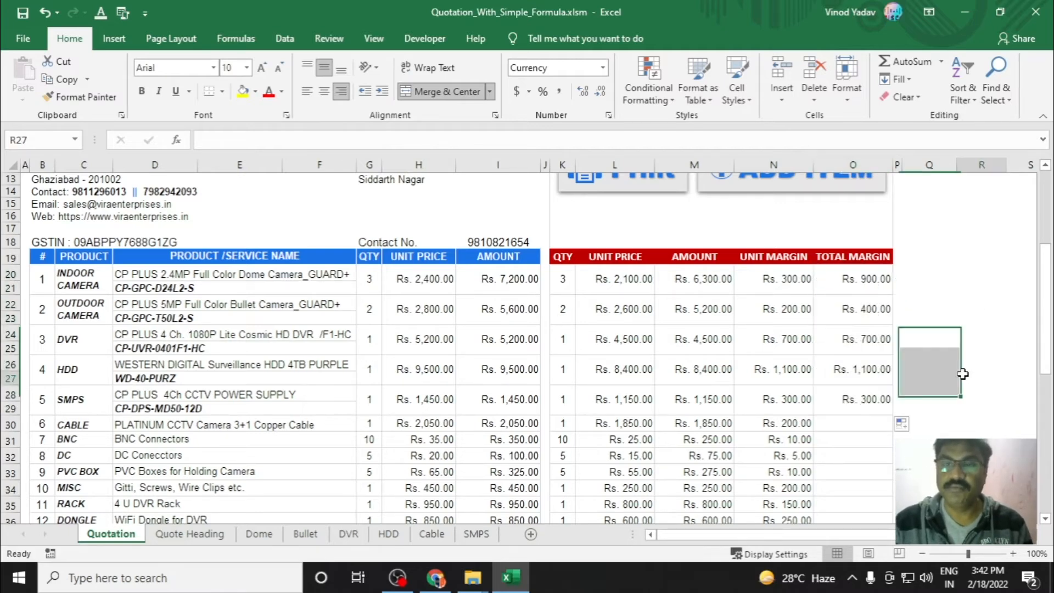
Calculate the cable row's total margin in O30 as unit margin times quantity, =N30*K30
{"action": "left_click", "coordinate": [863, 424]}
{"action": "type", "text": "="}
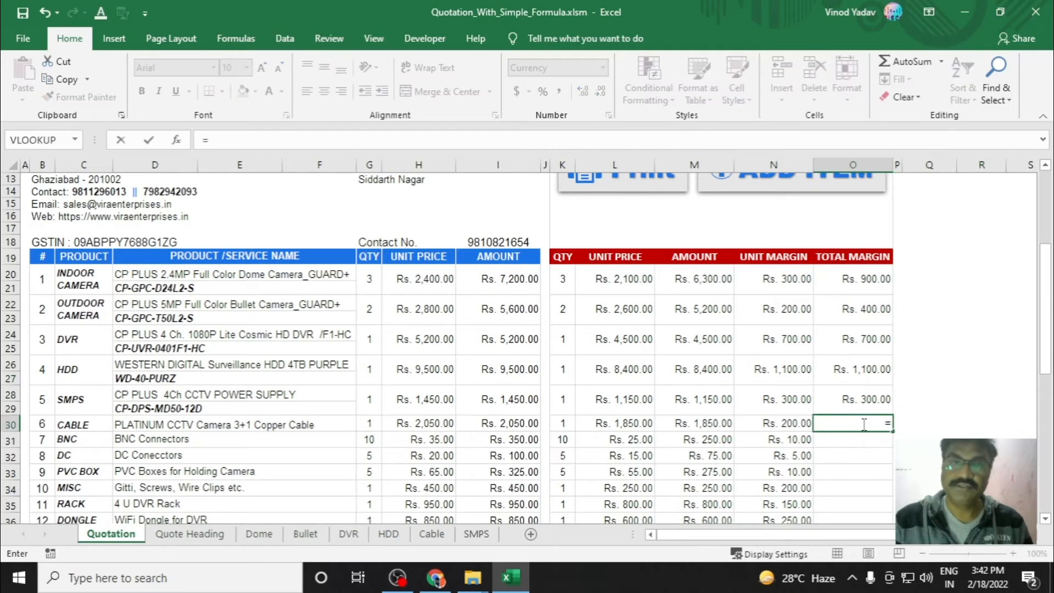
{"action": "left_click", "coordinate": [775, 423]}
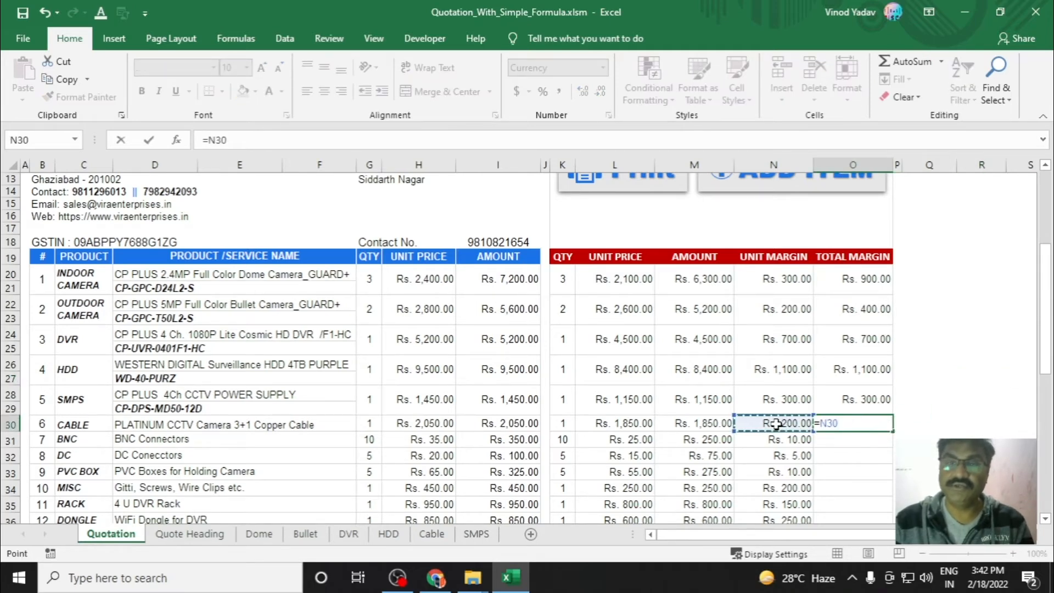
{"action": "type", "text": "*"}
{"action": "left_click", "coordinate": [565, 423]}
{"action": "key", "text": "Return"}
Fill the total margin formula from O30 down through the USB extension row, O41
{"action": "scroll", "coordinate": [878, 379], "scroll_direction": "down", "scroll_amount": 4}
{"action": "left_click", "coordinate": [856, 255]}
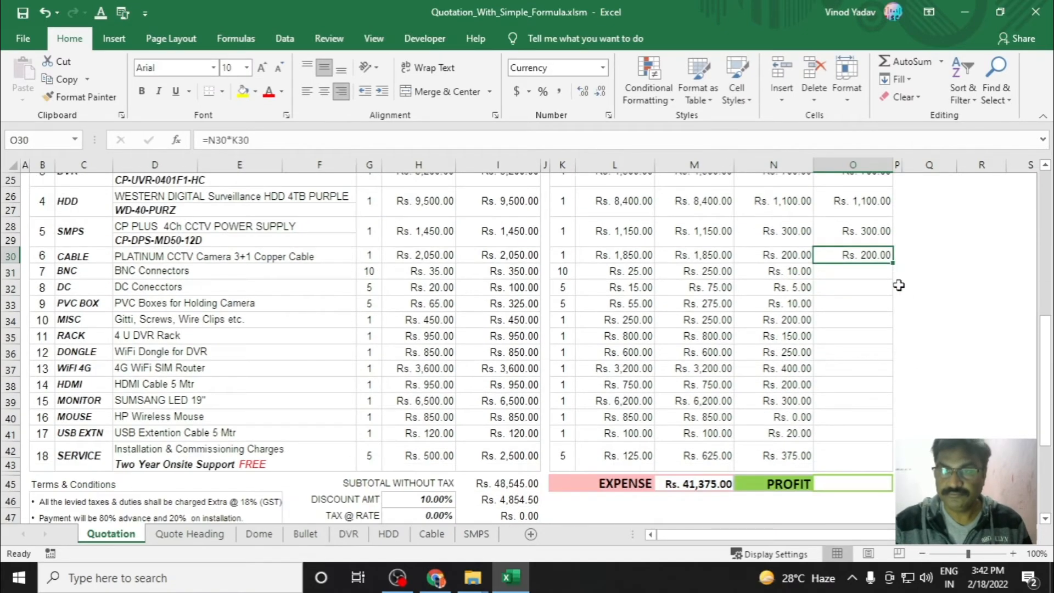
{"action": "left_click_drag", "start_coordinate": [892, 262], "coordinate": [902, 438]}
Calculate the service row's total margin in O42 as unit margin times quantity, =N42*K42
{"action": "left_click", "coordinate": [856, 455]}
{"action": "type", "text": "="}
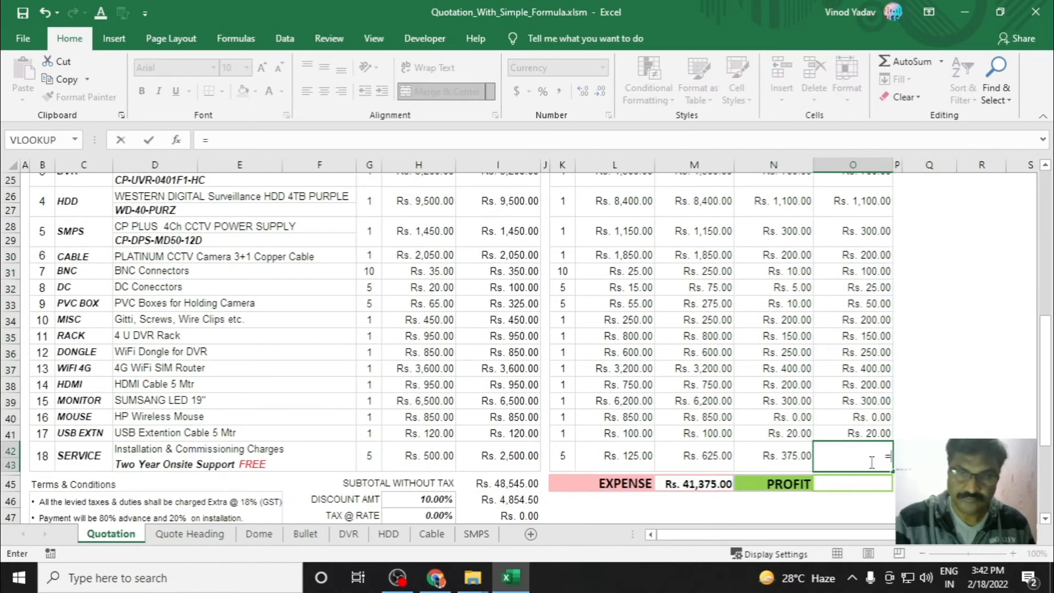
{"action": "left_click", "coordinate": [783, 464]}
{"action": "type", "text": "*"}
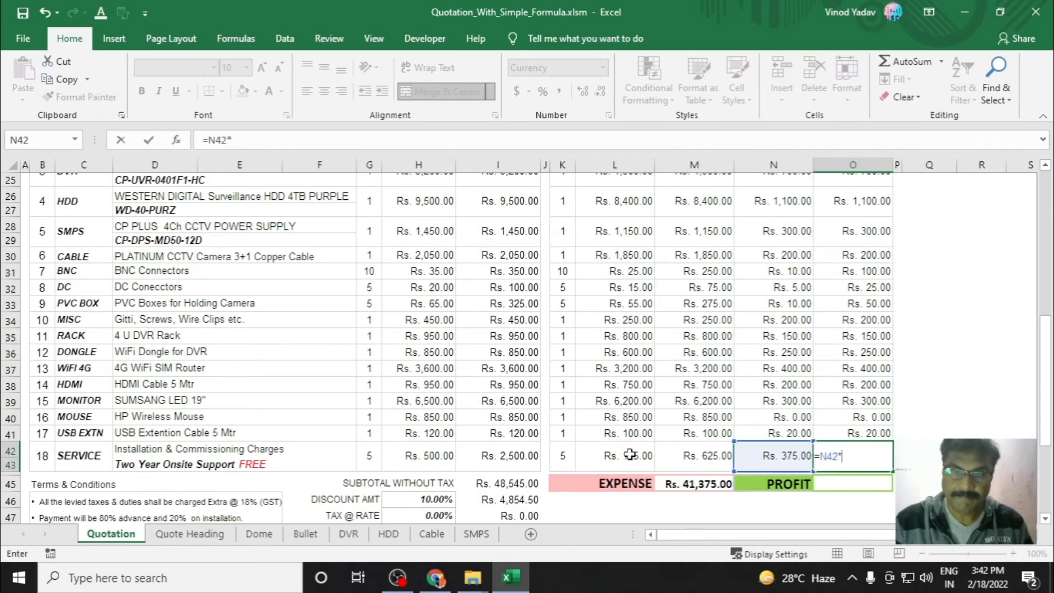
{"action": "left_click", "coordinate": [564, 458]}
{"action": "key", "text": "ctrl+Return"}
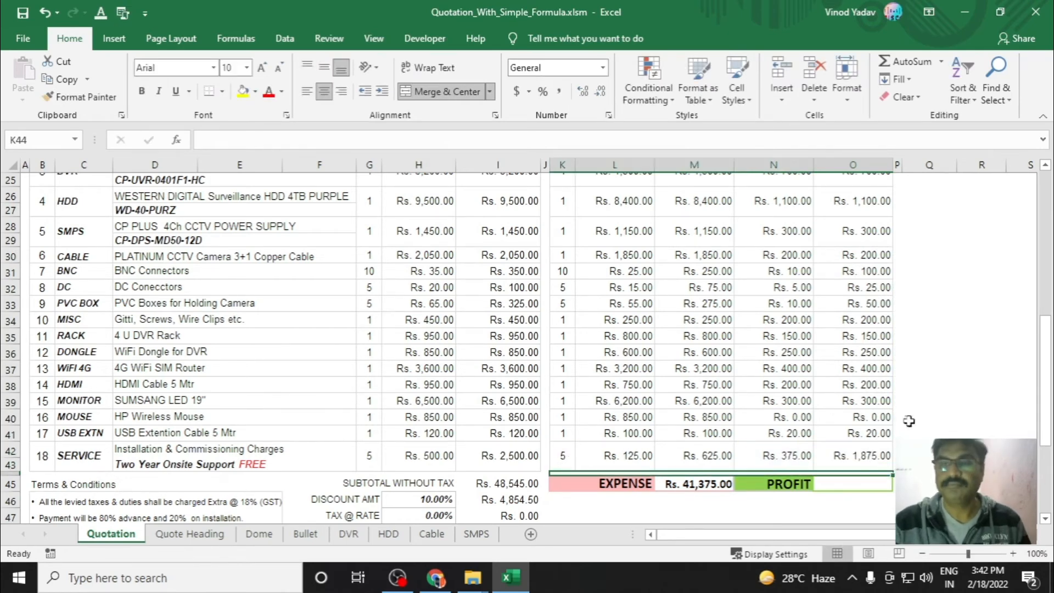
Go up through the total margin column and check the formula of each item row
{"action": "key", "text": "Up"}
{"action": "key", "text": "Up"}
{"action": "key", "text": "Up"}
{"action": "key", "text": "Up"}
{"action": "key", "text": "Up"}
{"action": "key", "text": "Up"}
{"action": "key", "text": "Up"}
{"action": "key", "text": "Up"}
{"action": "key", "text": "Up"}
{"action": "key", "text": "Up"}
{"action": "key", "text": "Up"}
{"action": "key", "text": "Up"}
{"action": "key", "text": "Up"}
{"action": "key", "text": "Up"}
{"action": "key", "text": "Up"}
{"action": "key", "text": "Up"}
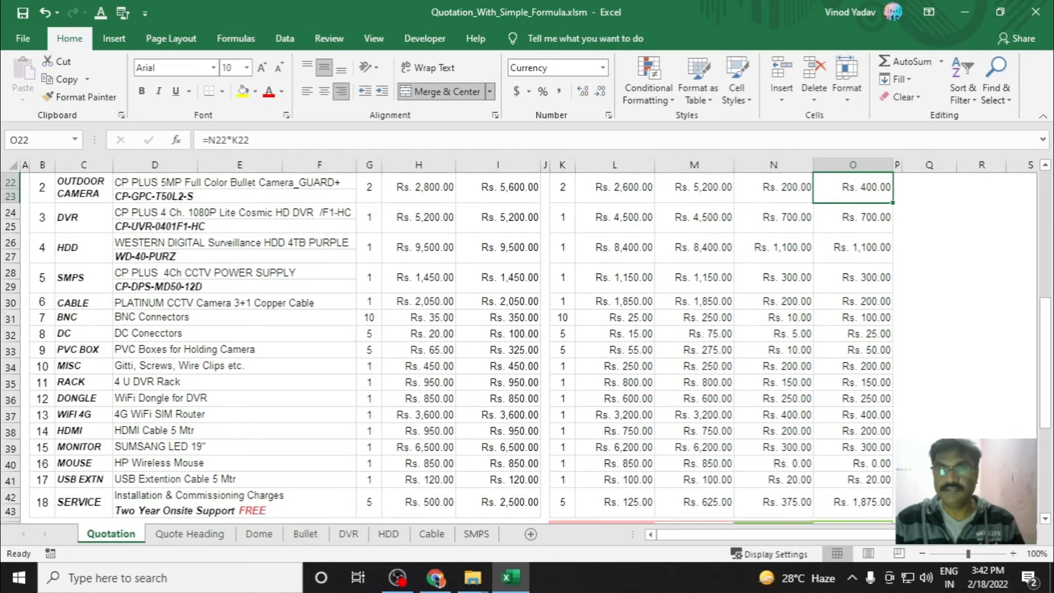
{"action": "left_click", "coordinate": [973, 296]}
{"action": "scroll", "coordinate": [973, 295], "scroll_direction": "up", "scroll_amount": 3}
Start an IF formula in the profit cell O45 that tests whether the discount amount is zero, I46=0
{"action": "scroll", "coordinate": [972, 296], "scroll_direction": "down", "scroll_amount": 8}
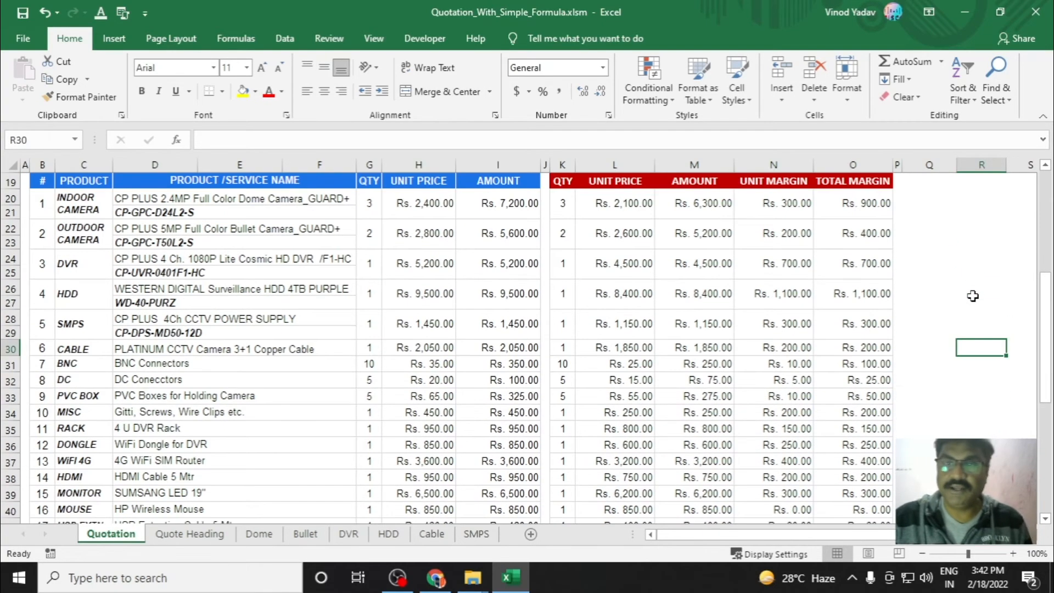
{"action": "left_click", "coordinate": [853, 300]}
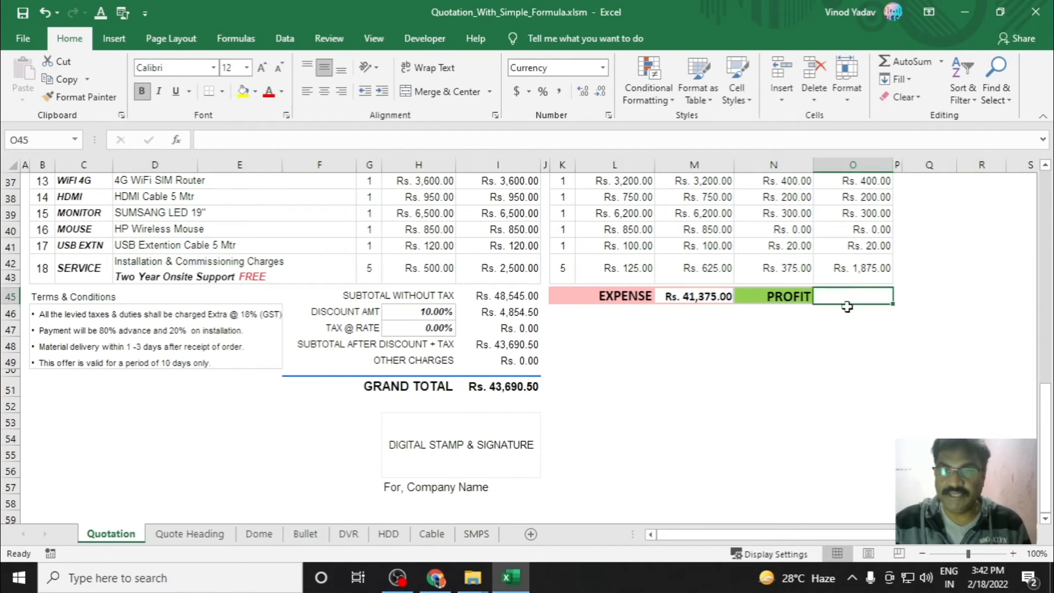
{"action": "scroll", "coordinate": [816, 403], "scroll_direction": "up", "scroll_amount": 2}
{"action": "scroll", "coordinate": [752, 468], "scroll_direction": "up", "scroll_amount": 1}
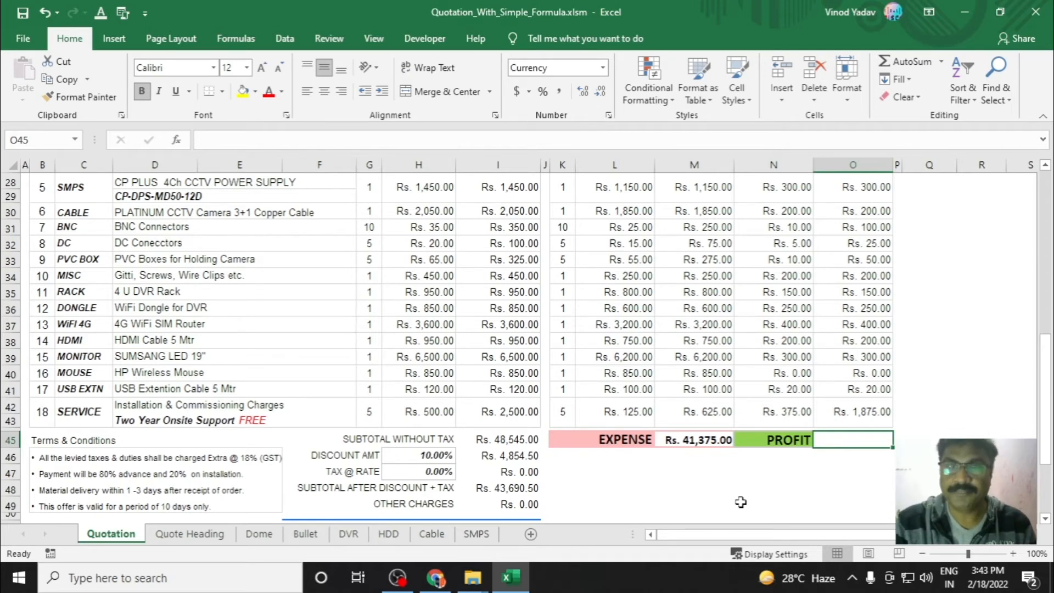
{"action": "type", "text": "=if"}
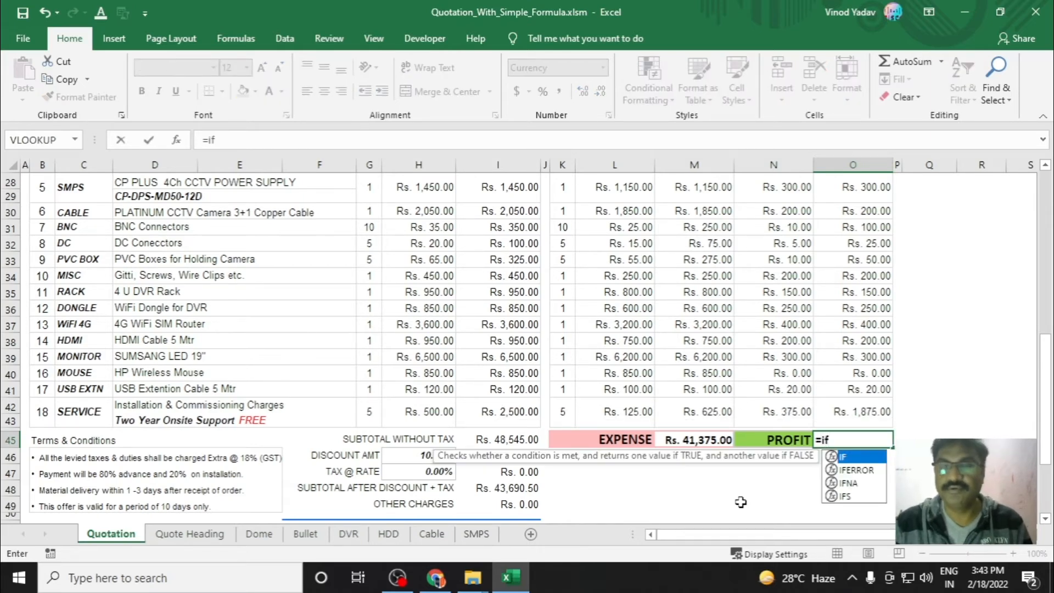
{"action": "double_click", "coordinate": [852, 458]}
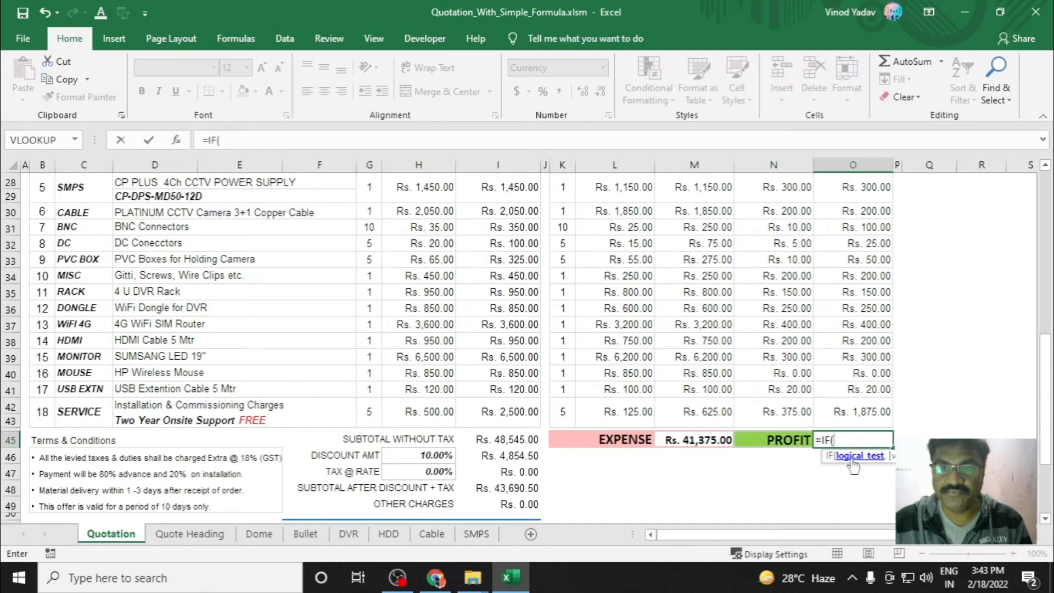
{"action": "left_click", "coordinate": [503, 457]}
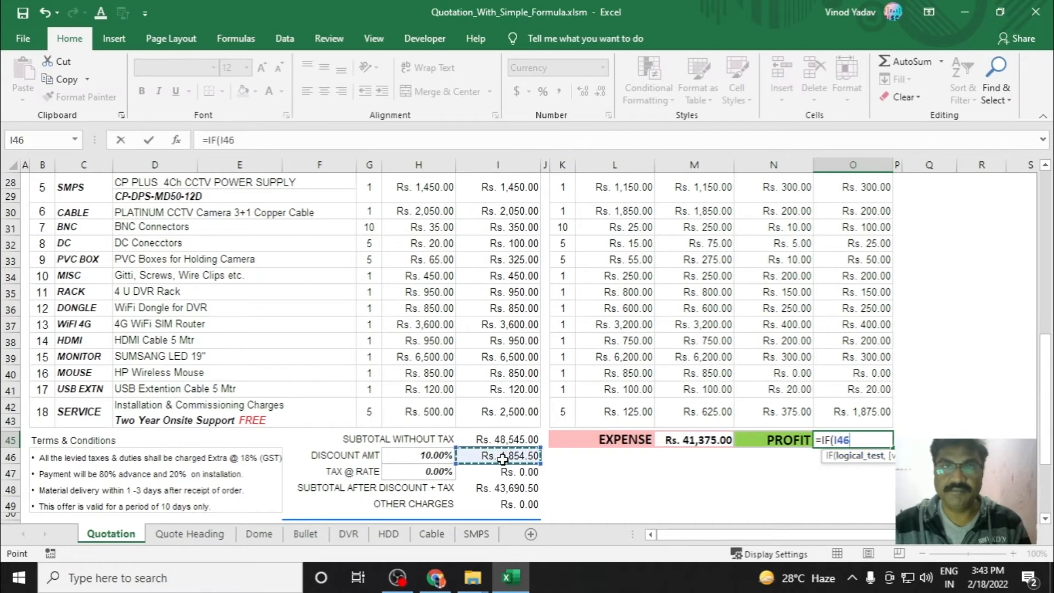
{"action": "type", "text": "=0,su"}
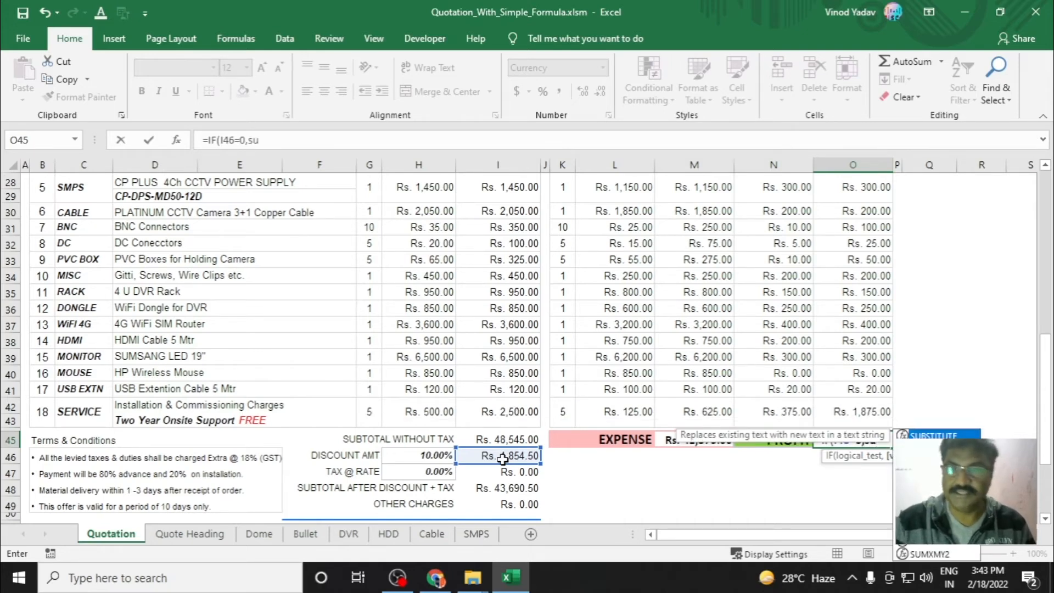
Add SUM(O20:O43), the sum of all total margins, as the profit formula's value if true
{"action": "type", "text": "m"}
{"action": "key", "text": "Tab"}
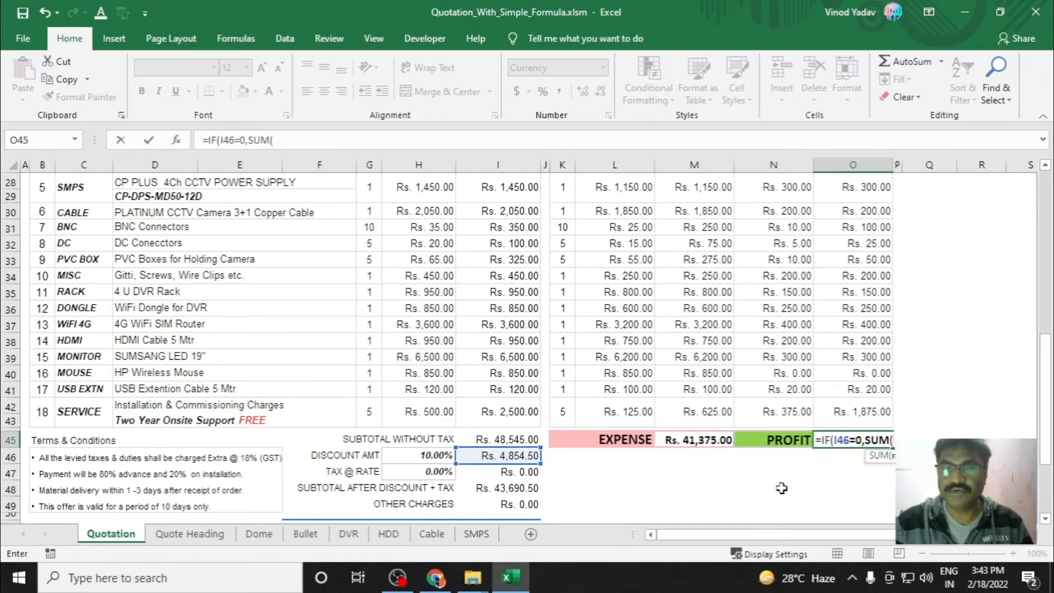
{"action": "scroll", "coordinate": [781, 488], "scroll_direction": "up", "scroll_amount": 3}
{"action": "left_click_drag", "start_coordinate": [856, 203], "coordinate": [862, 329]}
{"action": "left_click_drag", "start_coordinate": [849, 553], "coordinate": [875, 459]}
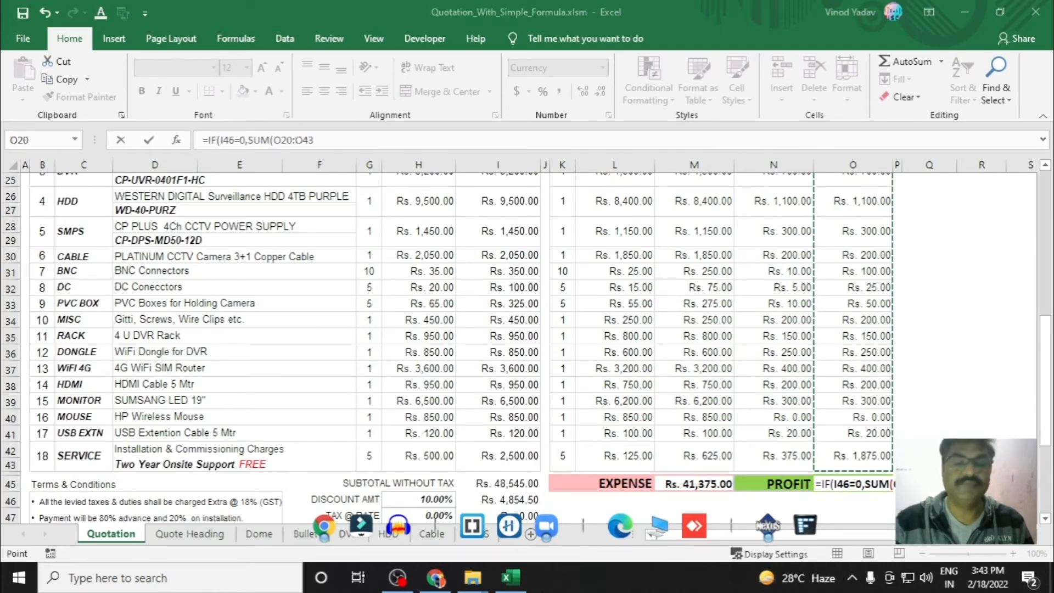
{"action": "left_click", "coordinate": [332, 143]}
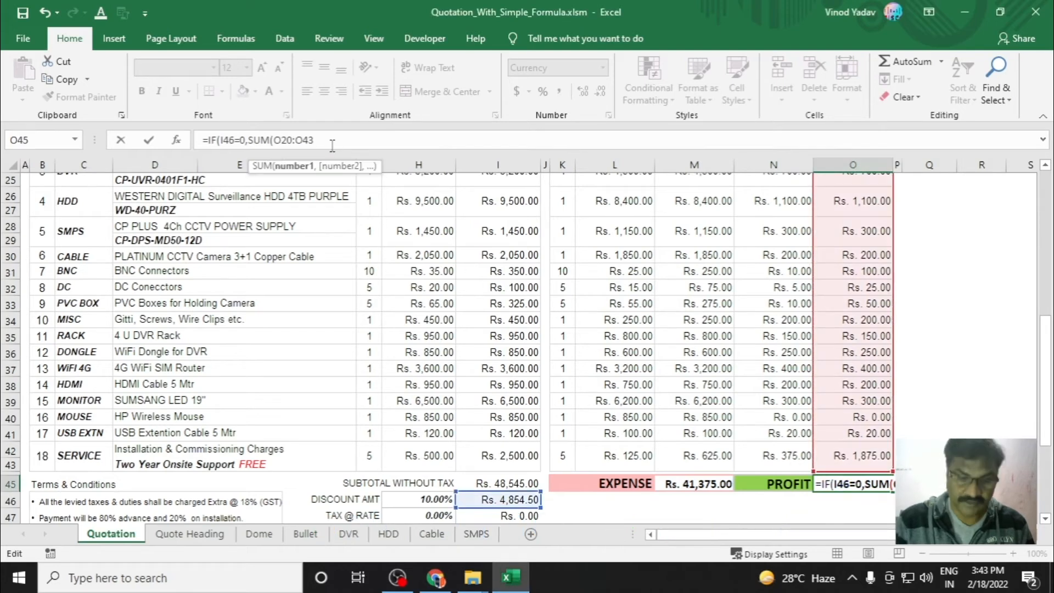
{"action": "type", "text": ")"}
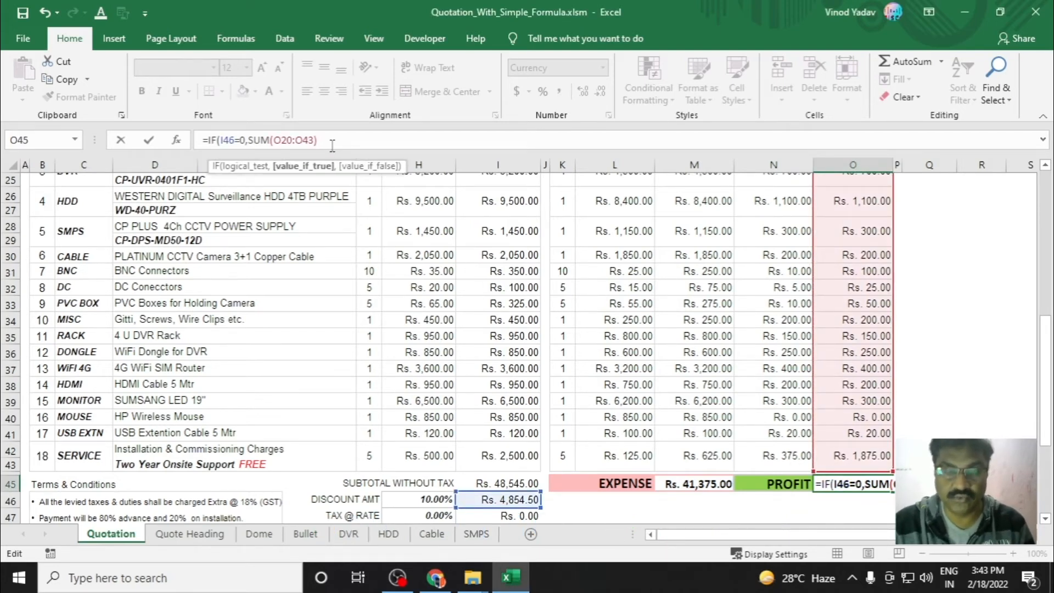
{"action": "type", "text": ","}
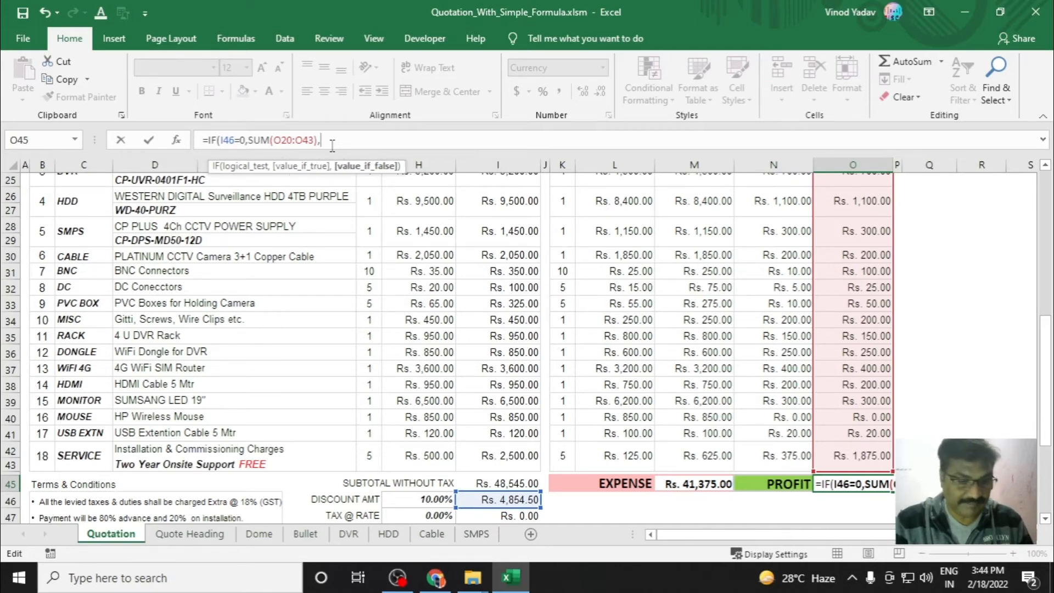
Finish the profit formula in O45 with the margin sum minus the discount as value if false, SUM(O20:O43)-I46
{"action": "type", "text": "sum"}
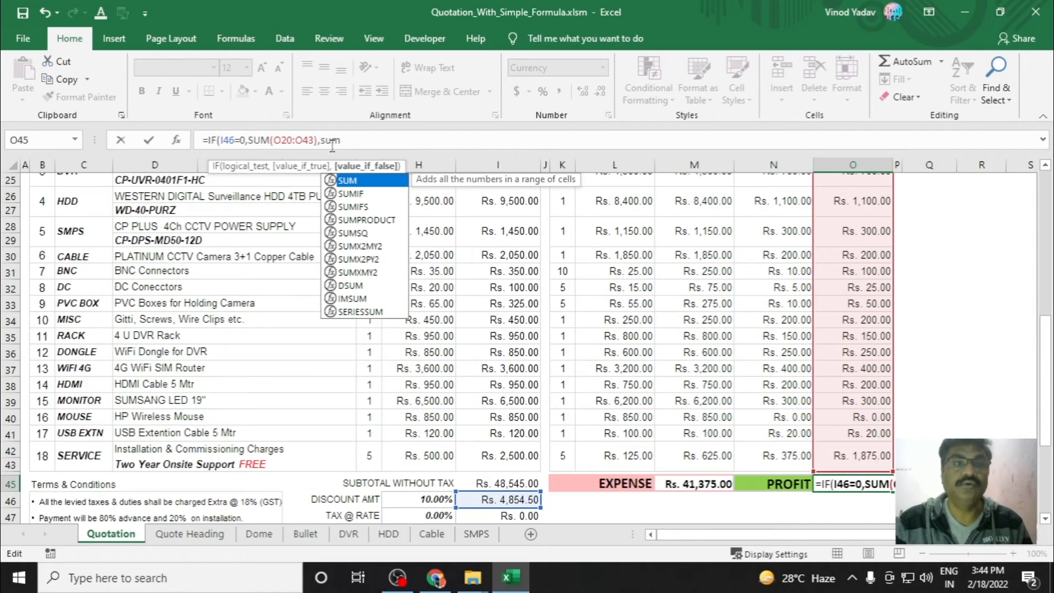
{"action": "key", "text": "Tab"}
{"action": "scroll", "coordinate": [859, 205], "scroll_direction": "up", "scroll_amount": 2}
{"action": "left_click_drag", "start_coordinate": [859, 205], "coordinate": [861, 431]}
{"action": "type", "text": ")"}
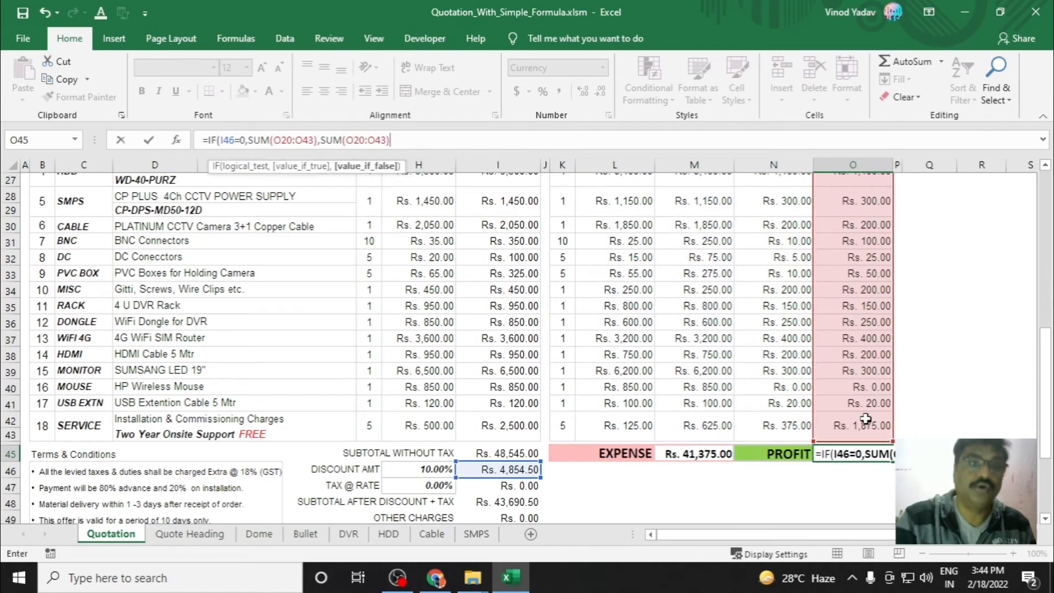
{"action": "type", "text": "-"}
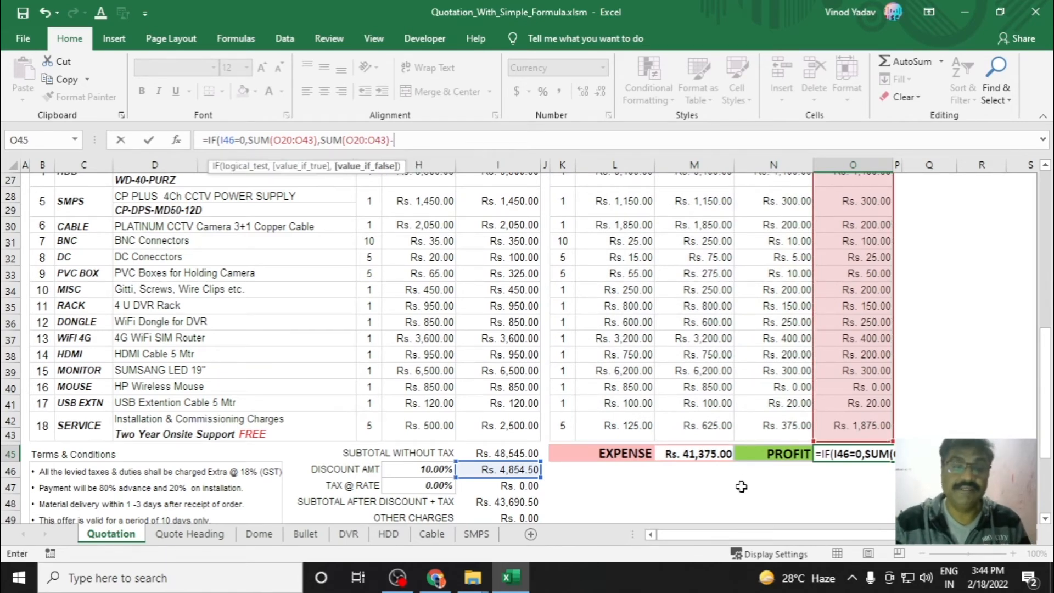
{"action": "left_click", "coordinate": [512, 468]}
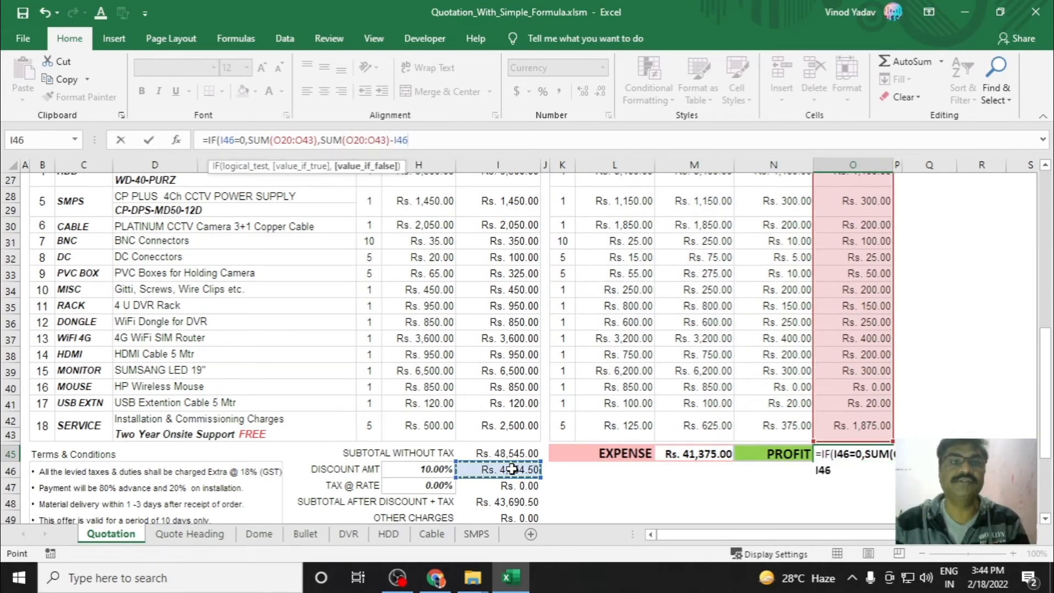
{"action": "type", "text": ")"}
{"action": "key", "text": "Return"}
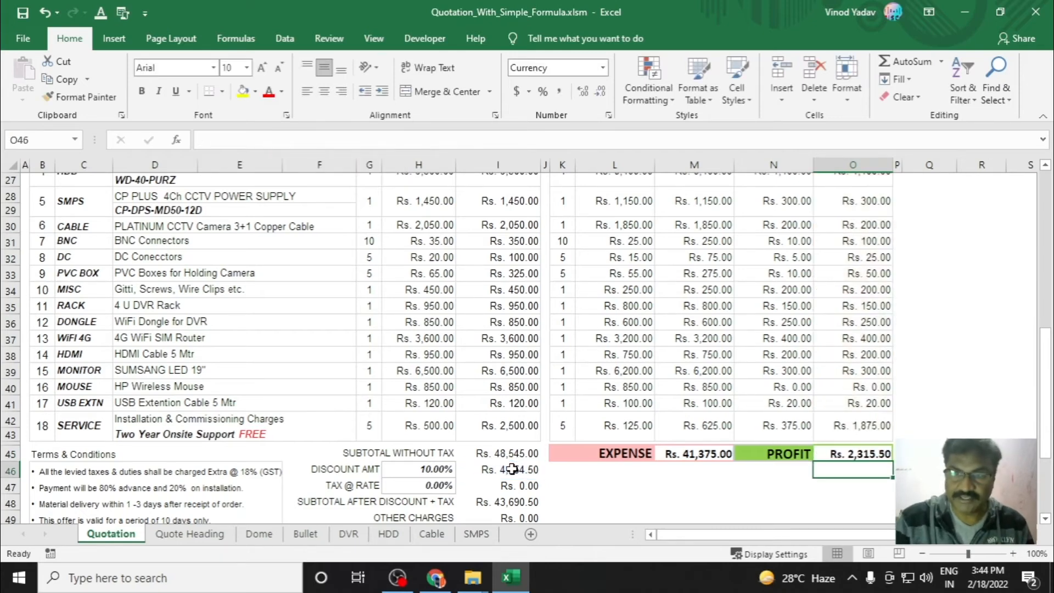
{"action": "left_click", "coordinate": [1002, 430]}
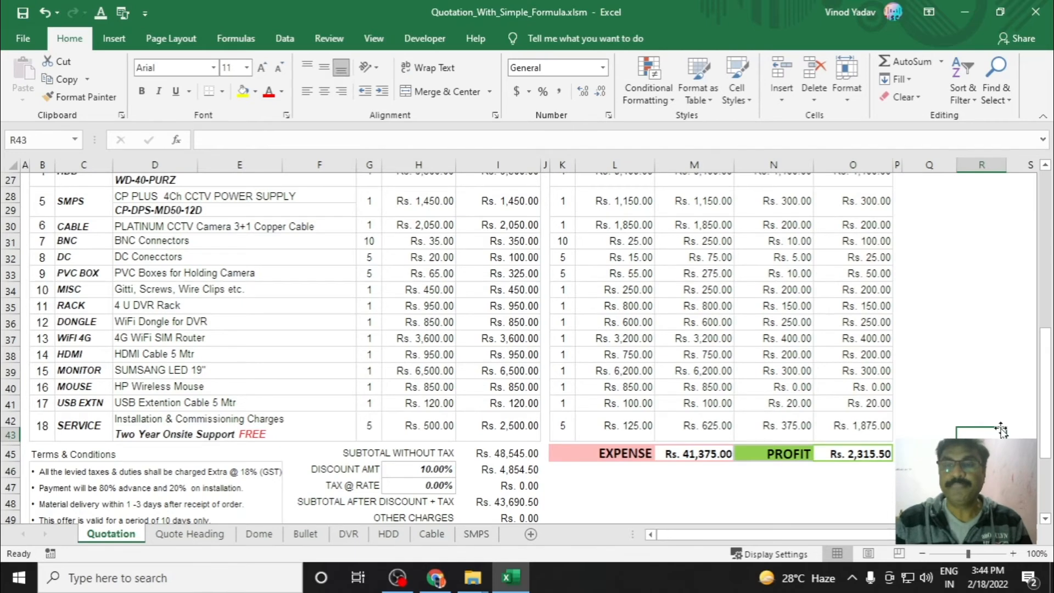
{"action": "scroll", "coordinate": [1001, 430], "scroll_direction": "down", "scroll_amount": 1}
{"action": "scroll", "coordinate": [1002, 430], "scroll_direction": "up", "scroll_amount": 2}
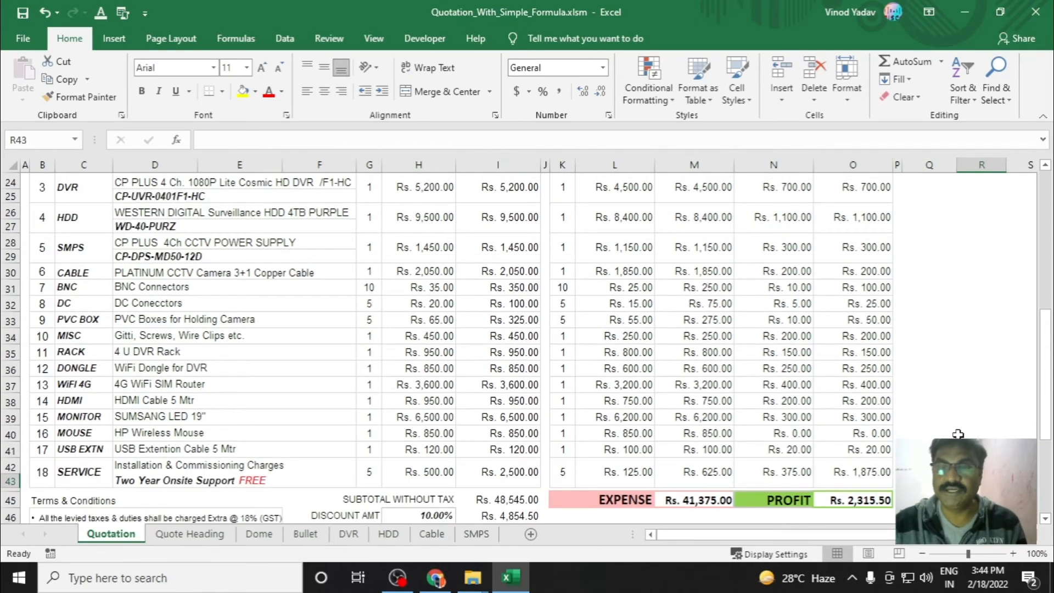
Review the expense and profit totals below the cost table and save the workbook
{"action": "scroll", "coordinate": [957, 434], "scroll_direction": "down", "scroll_amount": 4}
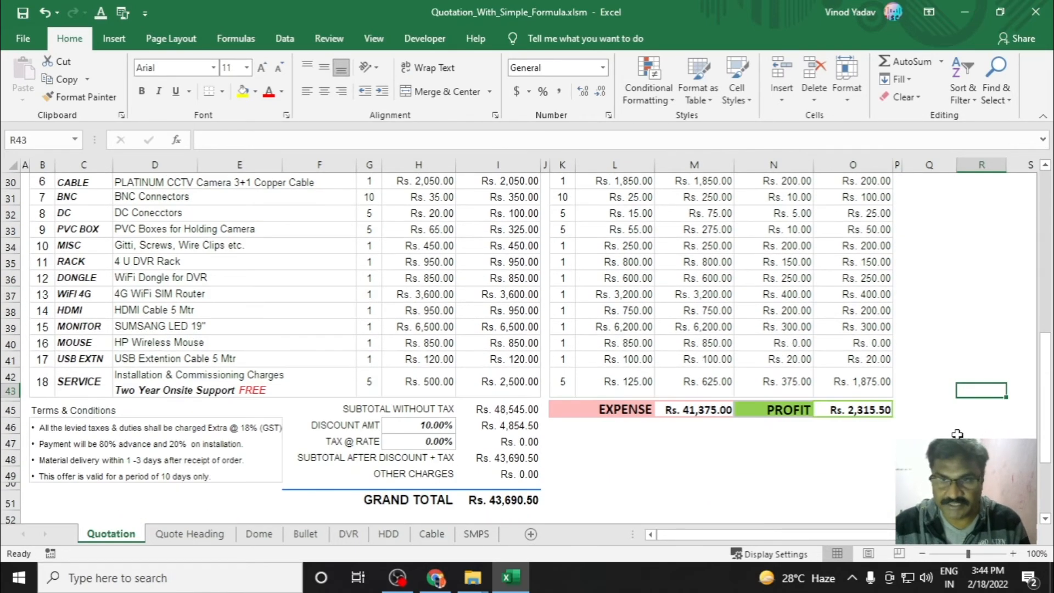
{"action": "scroll", "coordinate": [769, 460], "scroll_direction": "up", "scroll_amount": 2}
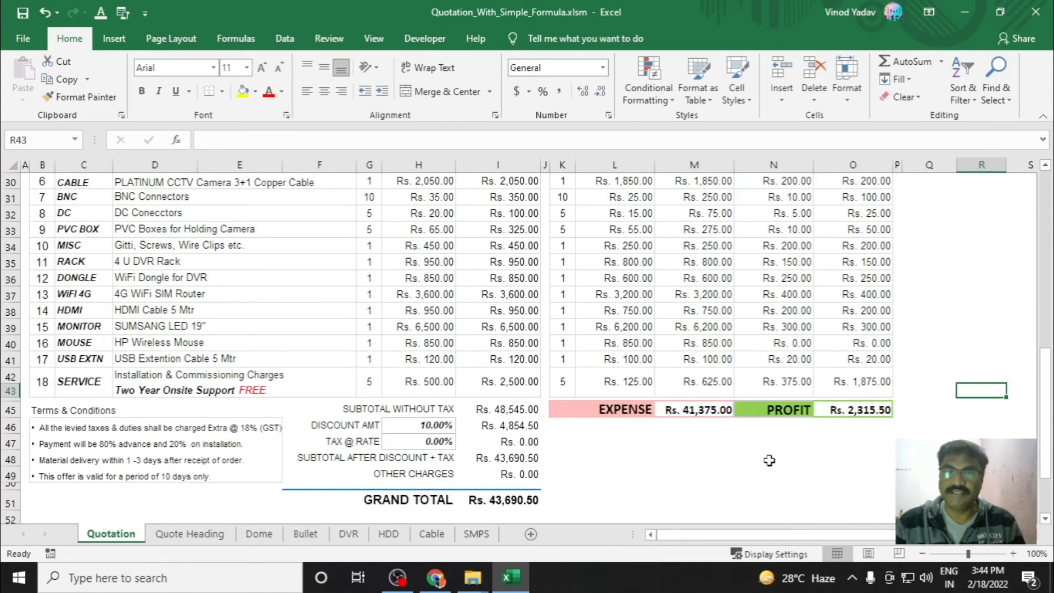
{"action": "left_click", "coordinate": [25, 14]}
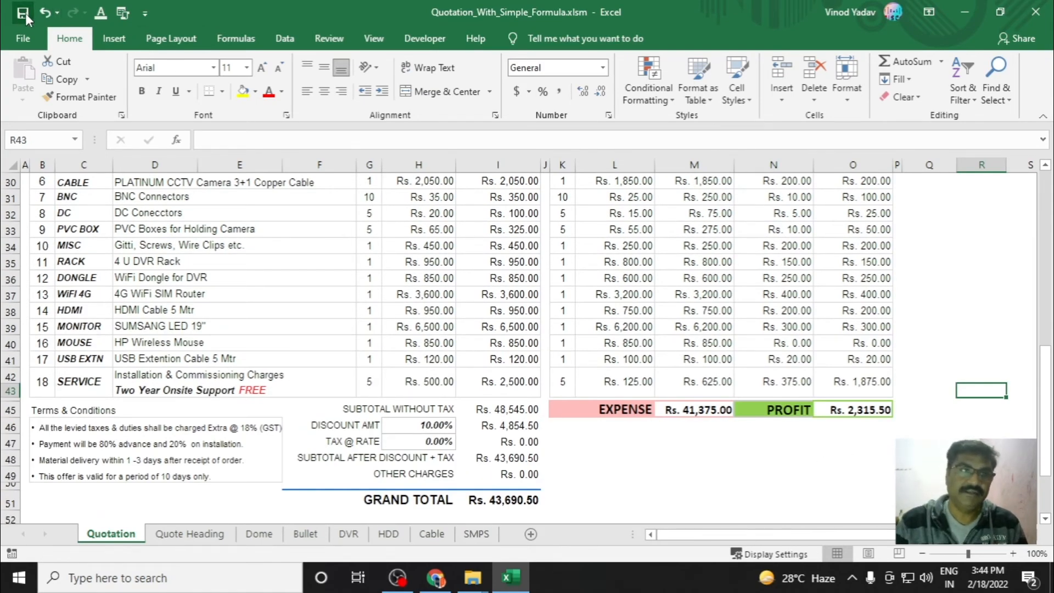
Look over the quotation and the cost and margin table from the header to the totals
{"action": "scroll", "coordinate": [841, 456], "scroll_direction": "up", "scroll_amount": 4}
{"action": "scroll", "coordinate": [841, 455], "scroll_direction": "up", "scroll_amount": 6}
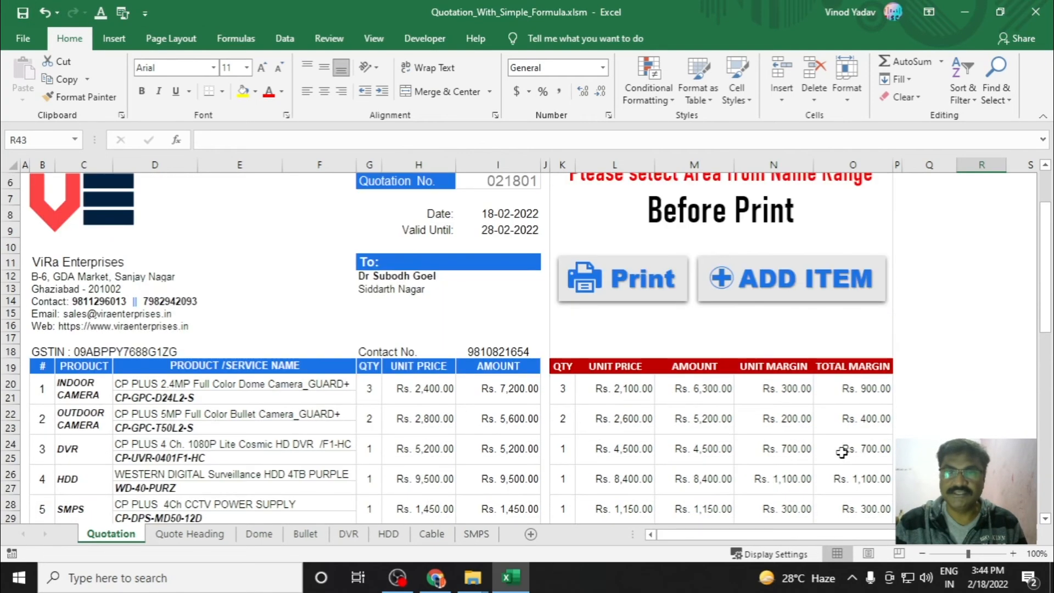
{"action": "scroll", "coordinate": [940, 371], "scroll_direction": "down", "scroll_amount": 4}
{"action": "scroll", "coordinate": [940, 373], "scroll_direction": "down", "scroll_amount": 5}
{"action": "scroll", "coordinate": [939, 371], "scroll_direction": "up", "scroll_amount": 8}
{"action": "scroll", "coordinate": [933, 365], "scroll_direction": "down", "scroll_amount": 3}
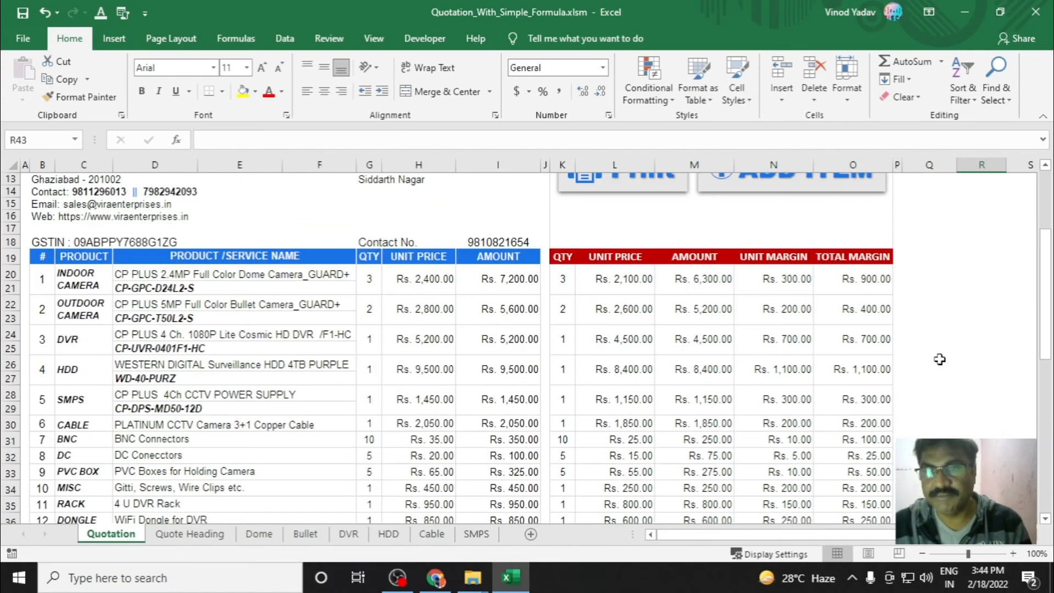
{"action": "scroll", "coordinate": [941, 358], "scroll_direction": "down", "scroll_amount": 7}
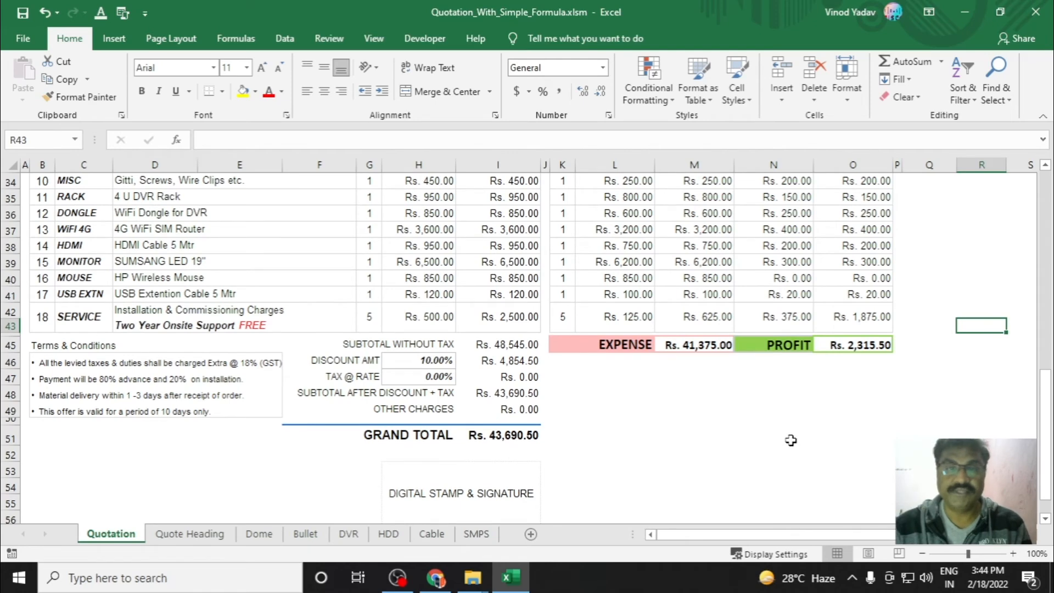
{"action": "scroll", "coordinate": [794, 442], "scroll_direction": "up", "scroll_amount": 11}
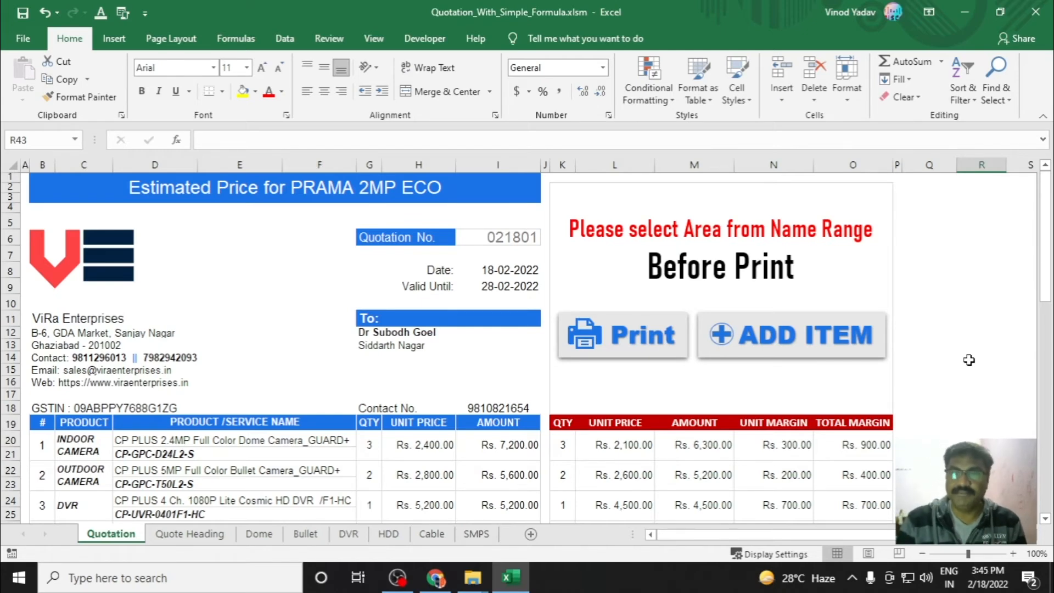
Check the first item's unit cost formula in L20, its model formula in D21 and its product cell D20
{"action": "scroll", "coordinate": [967, 360], "scroll_direction": "down", "scroll_amount": 1}
{"action": "left_click", "coordinate": [619, 418]}
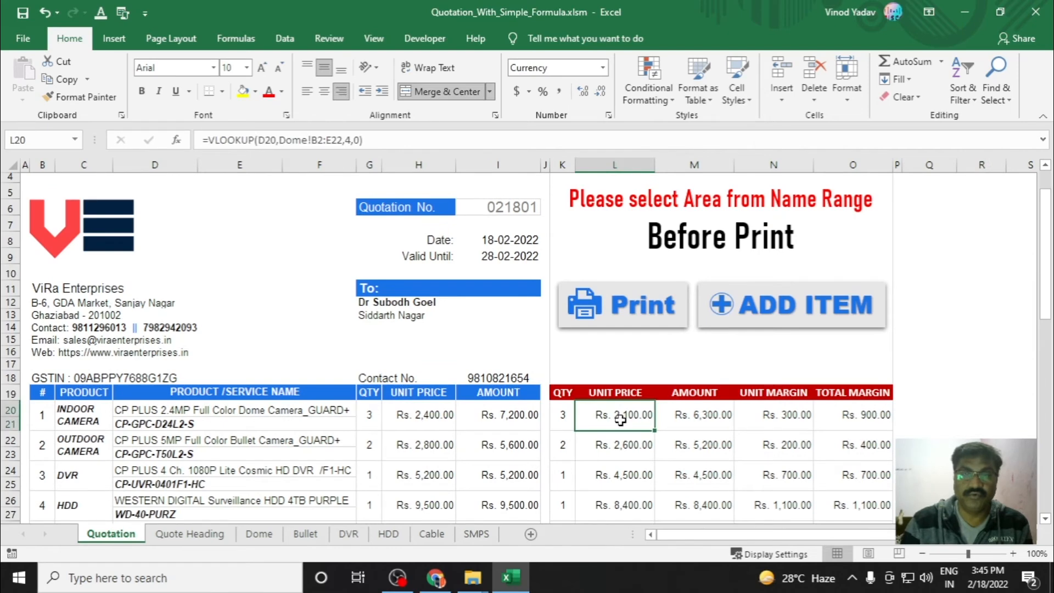
{"action": "left_click", "coordinate": [282, 423]}
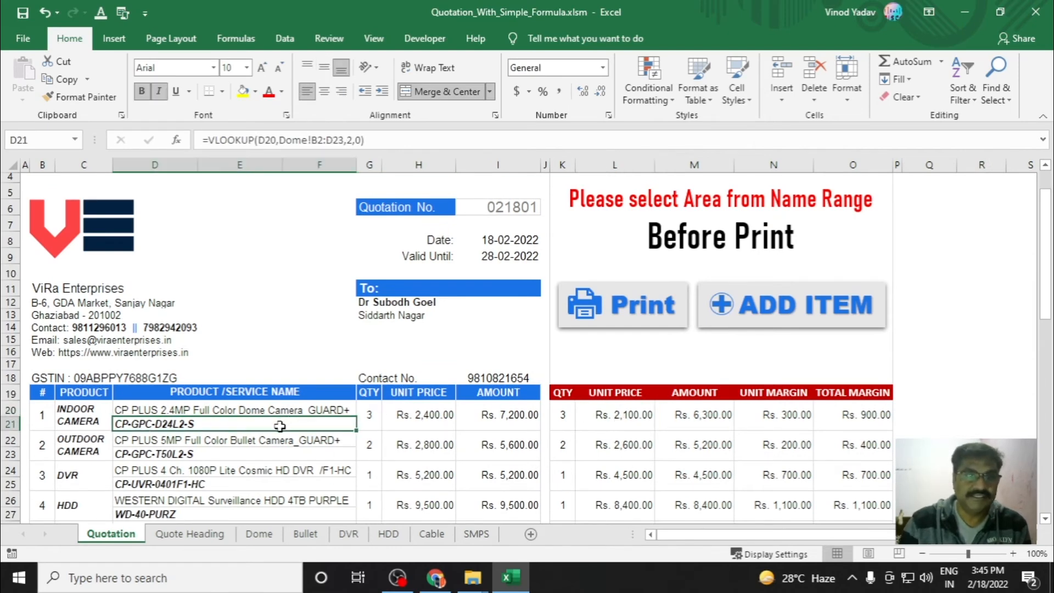
{"action": "left_click", "coordinate": [330, 413]}
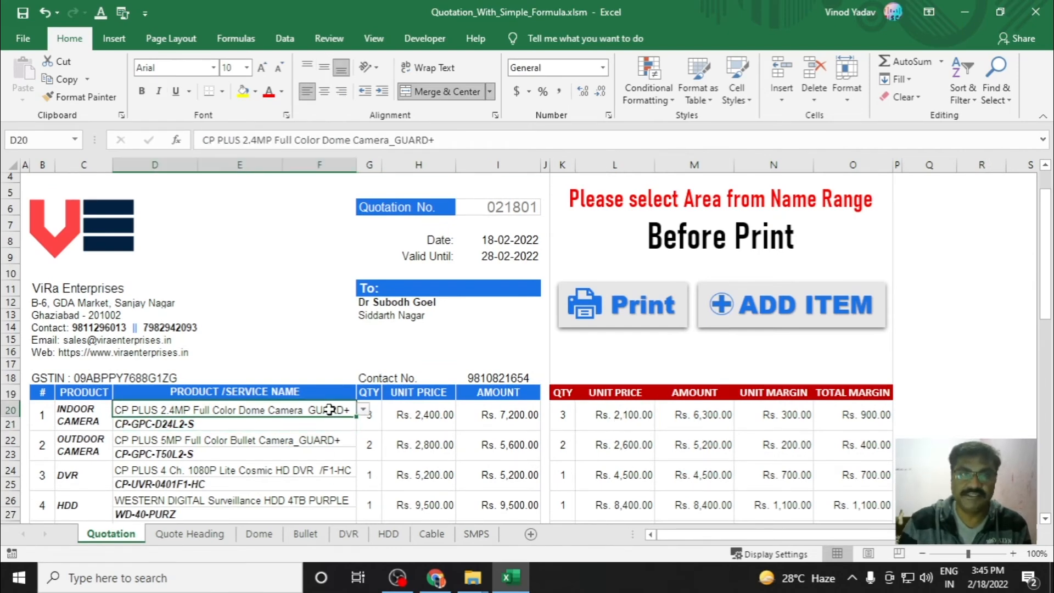
{"action": "left_click", "coordinate": [335, 438]}
{"action": "left_click", "coordinate": [965, 339]}
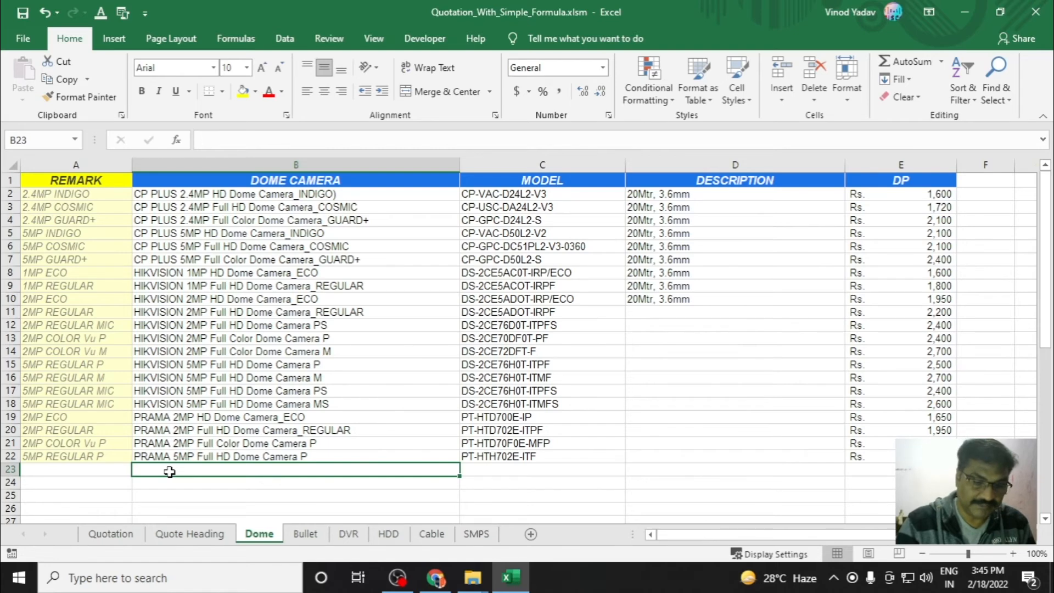
Enter New camera -1 in B23 of the Dome sheet and fill the numbered series down to B25
{"action": "type", "text": "New "}
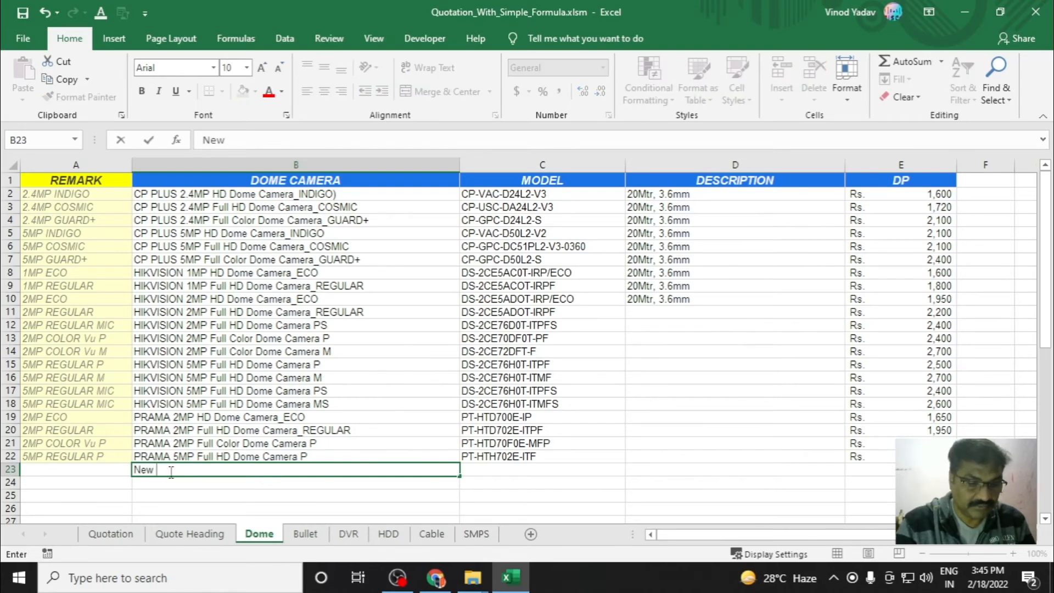
{"action": "type", "text": "camera -1"}
{"action": "key", "text": "Return"}
{"action": "left_click", "coordinate": [181, 470]}
{"action": "left_click_drag", "start_coordinate": [461, 477], "coordinate": [464, 500]}
Enter Model-1 in C23, fill the series down for the new cameras and clear the extra entry in C26
{"action": "left_click", "coordinate": [543, 497]}
{"action": "left_click", "coordinate": [530, 473]}
{"action": "type", "text": "Model-1"}
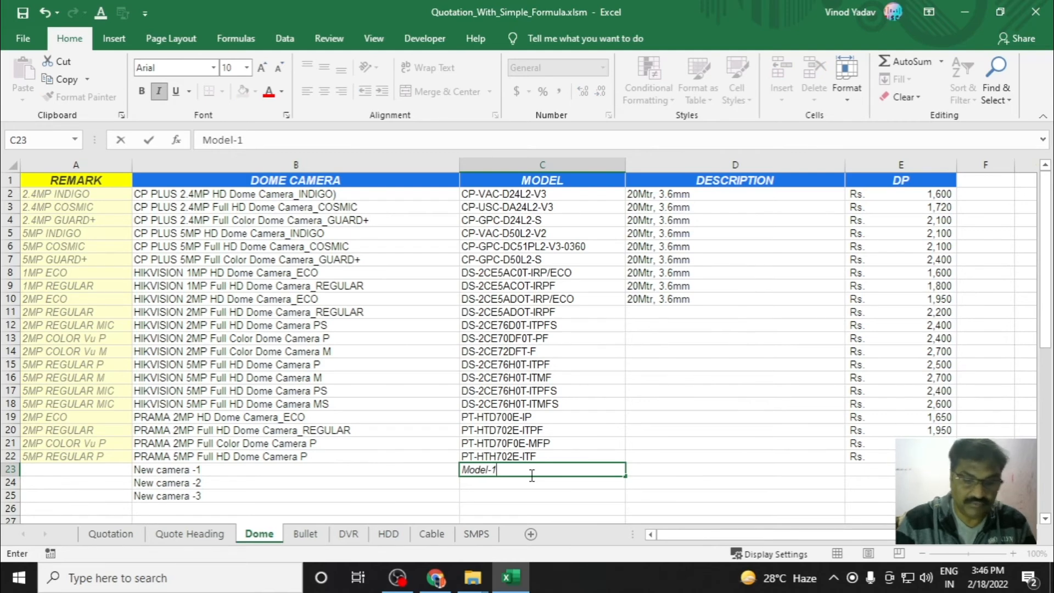
{"action": "key", "text": "ctrl+Return"}
{"action": "left_click_drag", "start_coordinate": [625, 476], "coordinate": [625, 510]}
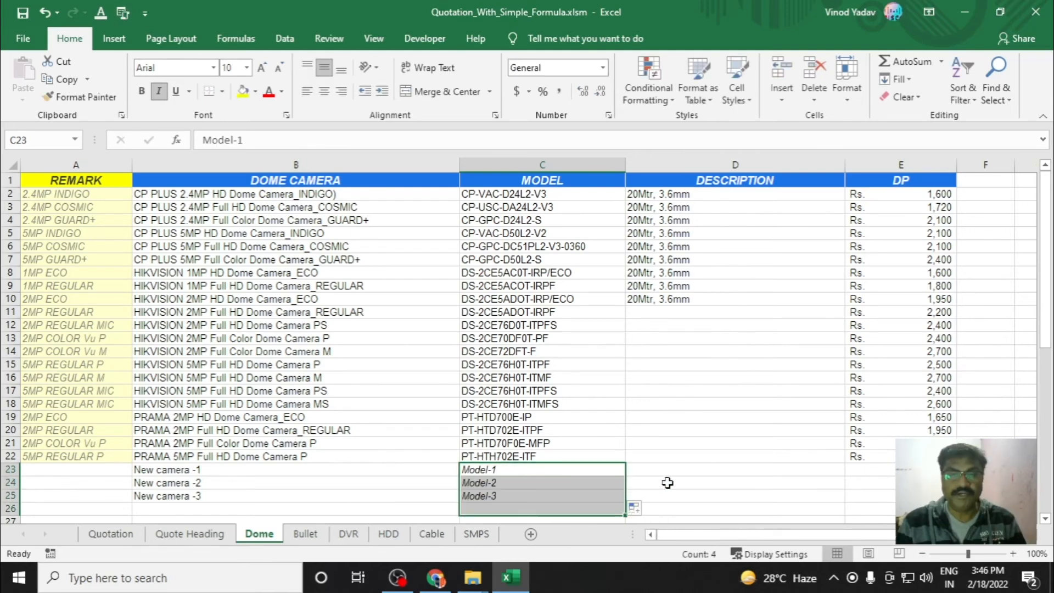
{"action": "left_click", "coordinate": [582, 508]}
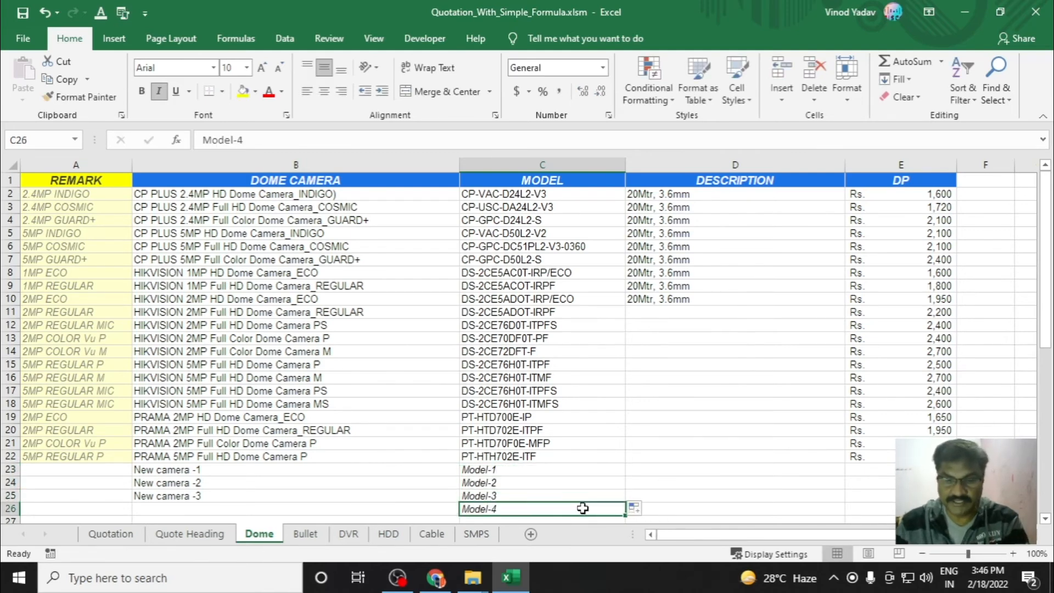
{"action": "key", "text": "Delete"}
Enter Description-1 in D23 and fill the numbered series down to D25
{"action": "left_click", "coordinate": [755, 470]}
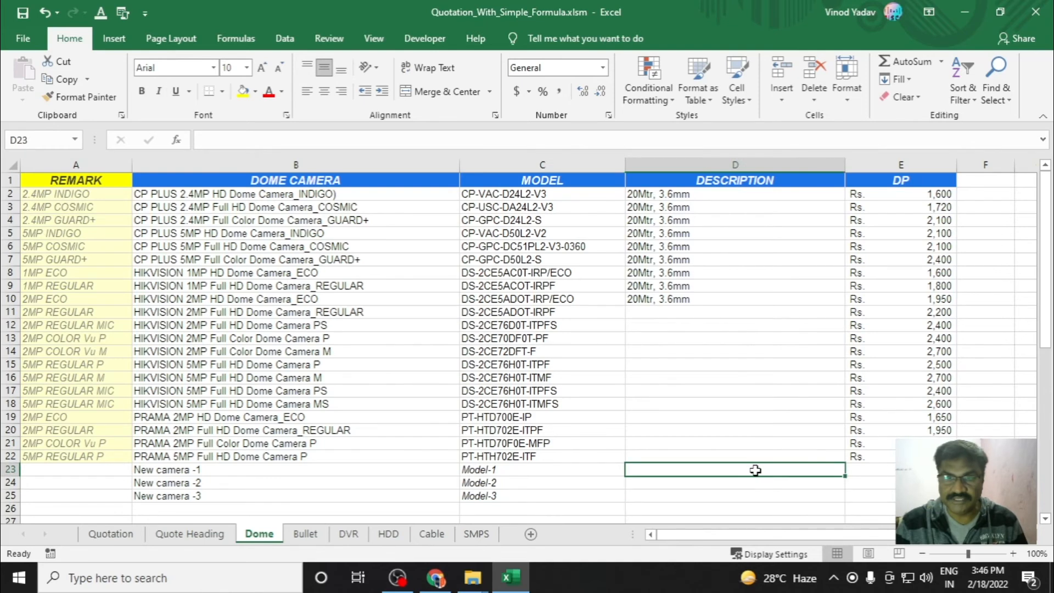
{"action": "type", "text": "D"}
{"action": "type", "text": "cription-1"}
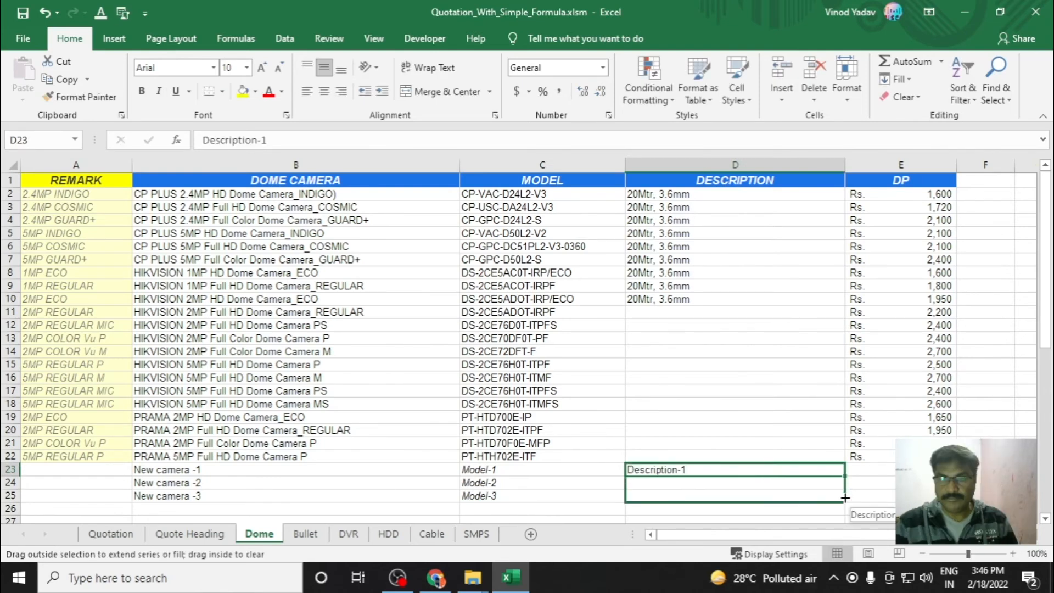
Enter 2045 as the DP in E23, fill the price column down to E25 and save the workbook
{"action": "key", "text": "Tab"}
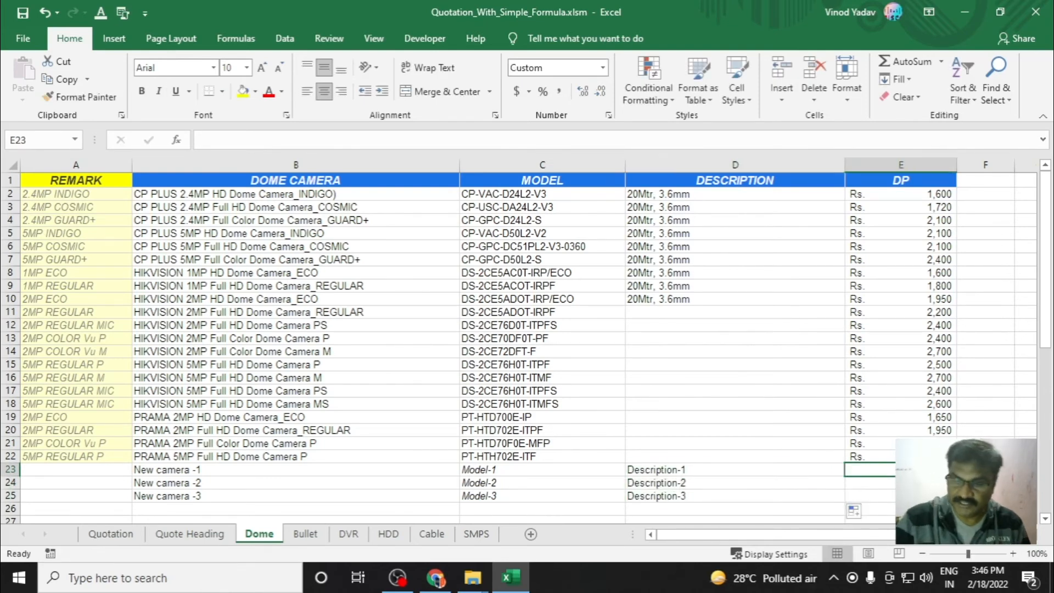
{"action": "type", "text": "1000"}
{"action": "key", "text": "Return"}
{"action": "key", "text": "Up"}
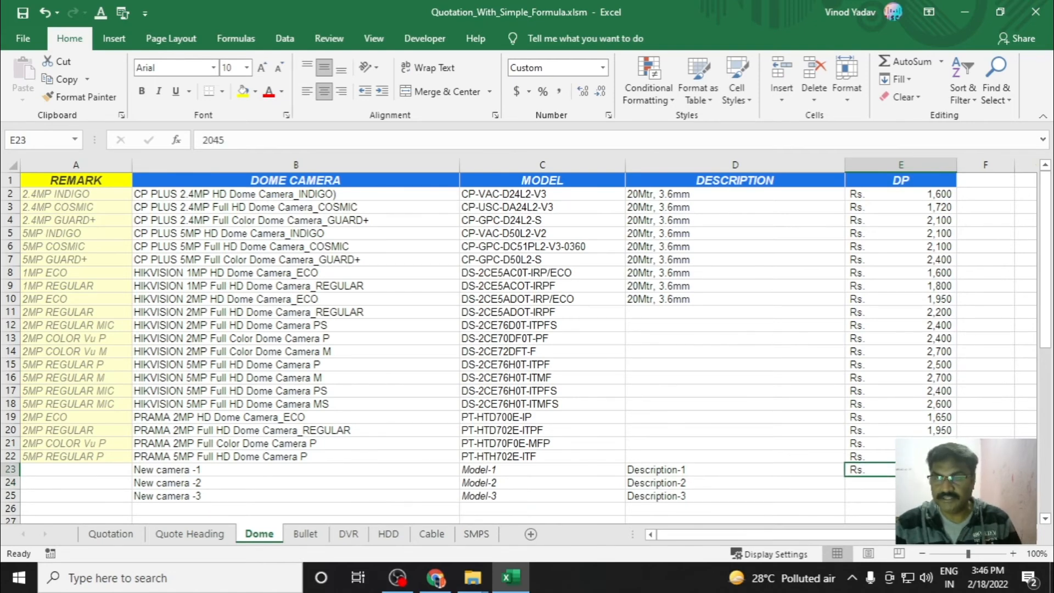
{"action": "left_click_drag", "start_coordinate": [956, 476], "coordinate": [956, 496]}
{"action": "left_click", "coordinate": [985, 483]}
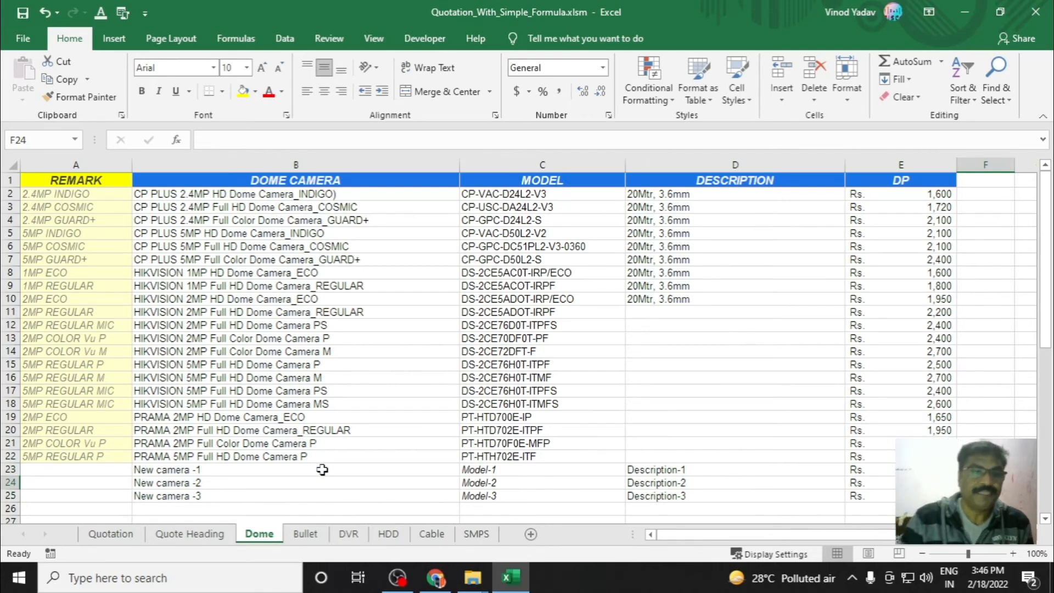
{"action": "left_click", "coordinate": [23, 12]}
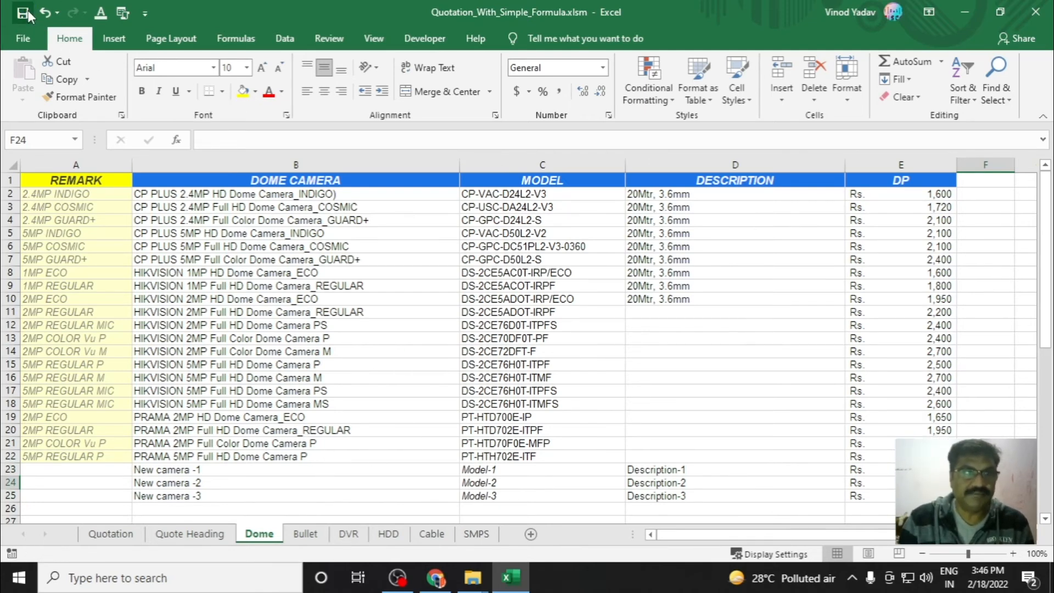
Return to the Quotation sheet and check the first item's product list in D20 for the new cameras
{"action": "left_click", "coordinate": [110, 534]}
{"action": "left_click", "coordinate": [318, 276]}
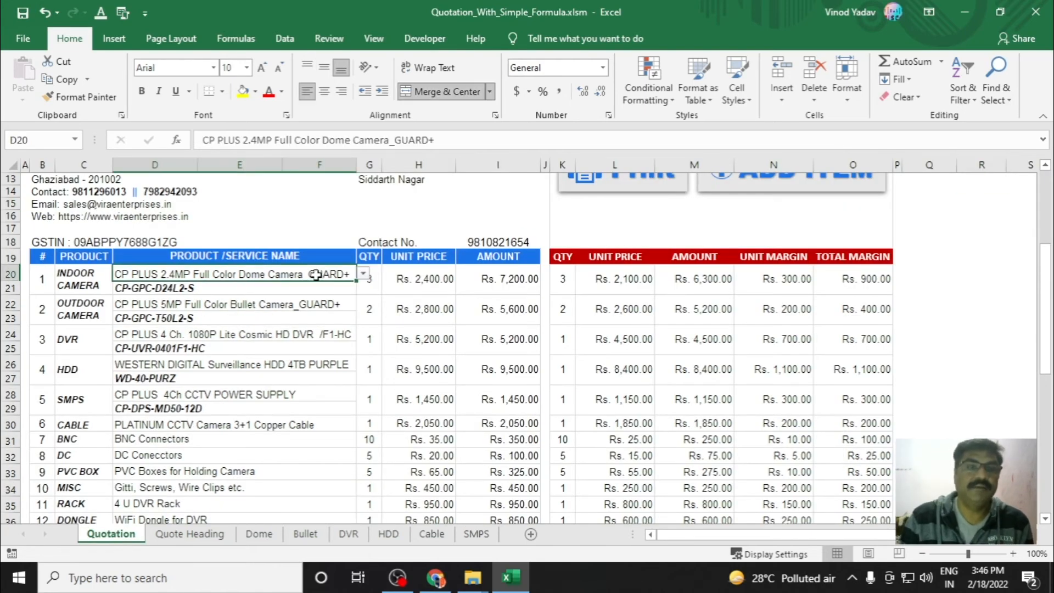
{"action": "left_click", "coordinate": [363, 273]}
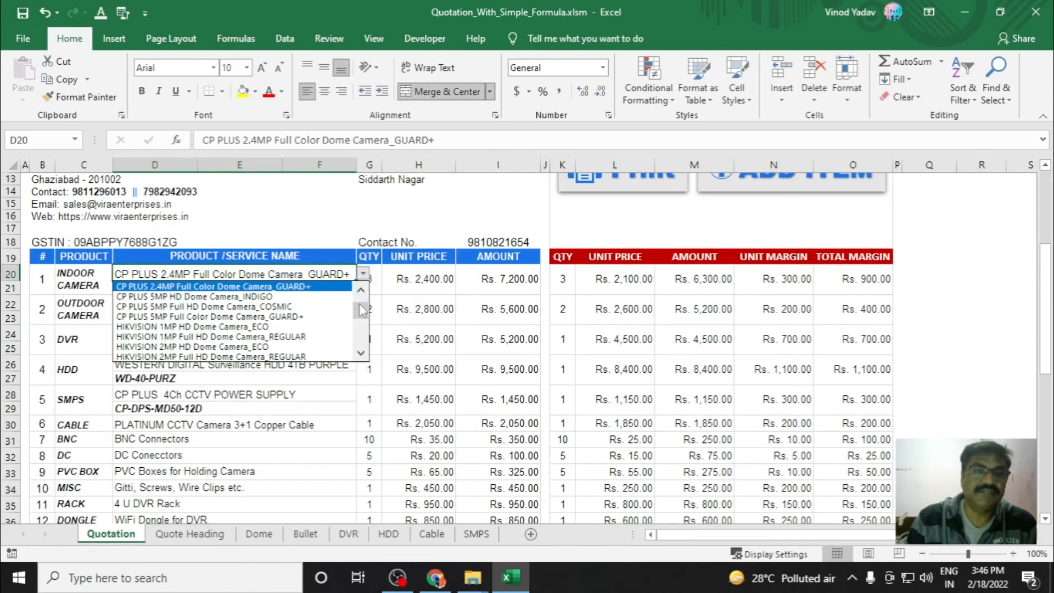
{"action": "scroll", "coordinate": [363, 312], "scroll_direction": "down", "scroll_amount": 3}
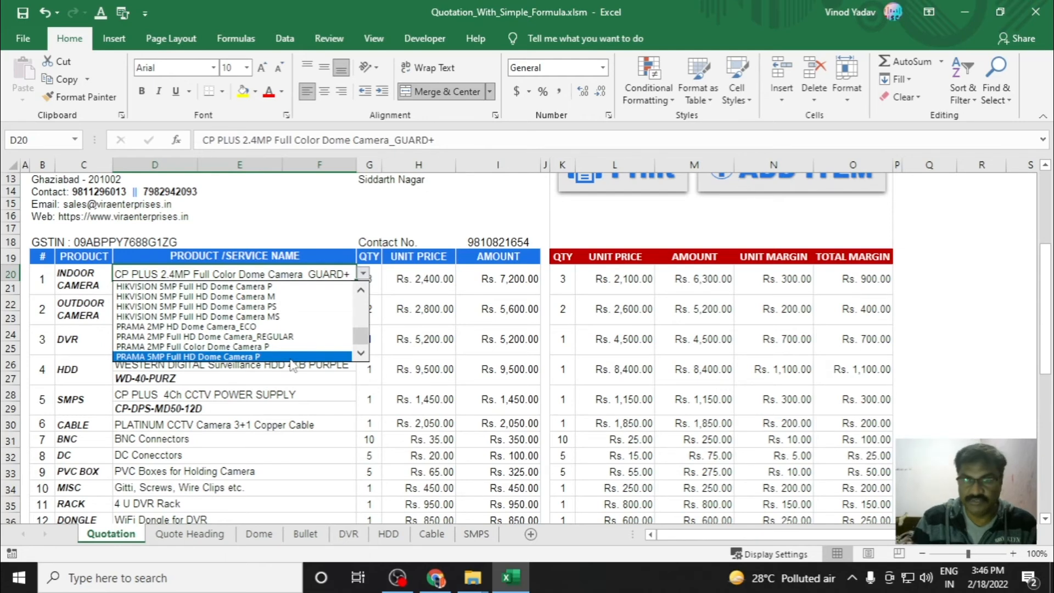
{"action": "key", "text": "Escape"}
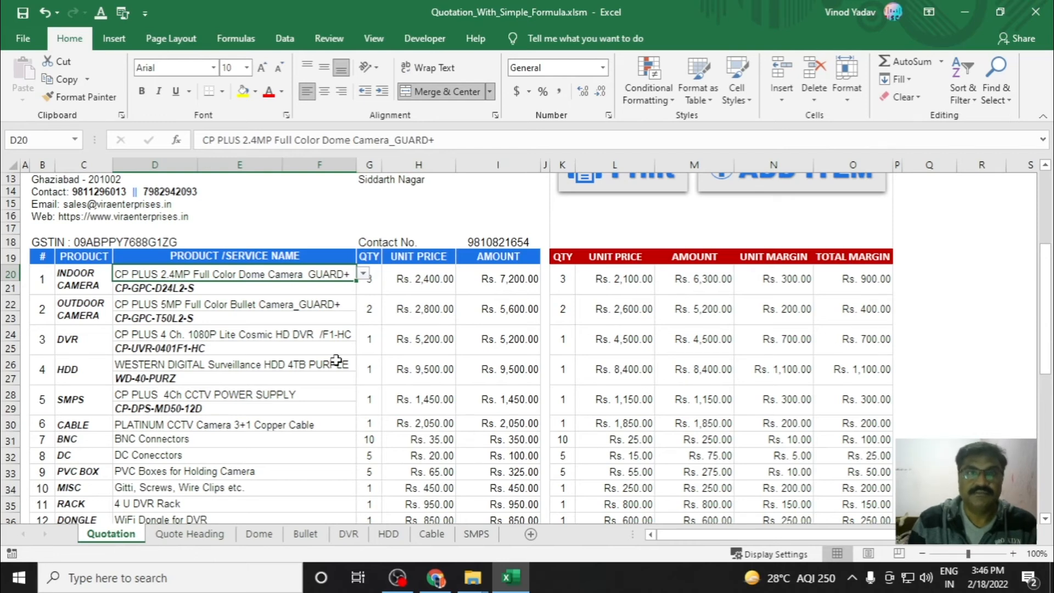
Extend the source range of D20's list validation on the Dome sheet to include the three new cameras
{"action": "left_click", "coordinate": [285, 39]}
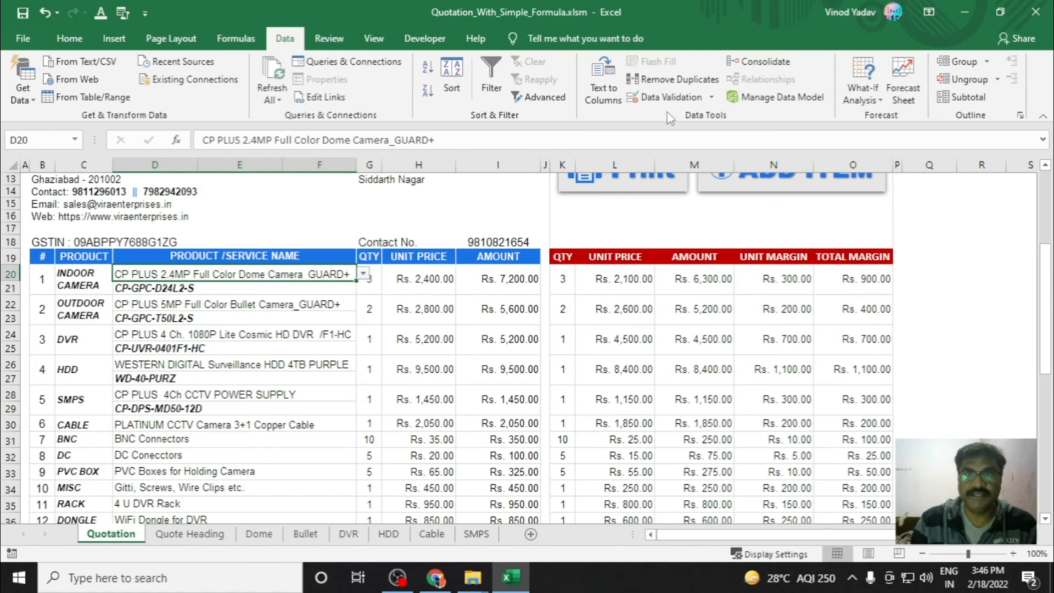
{"action": "left_click", "coordinate": [664, 97]}
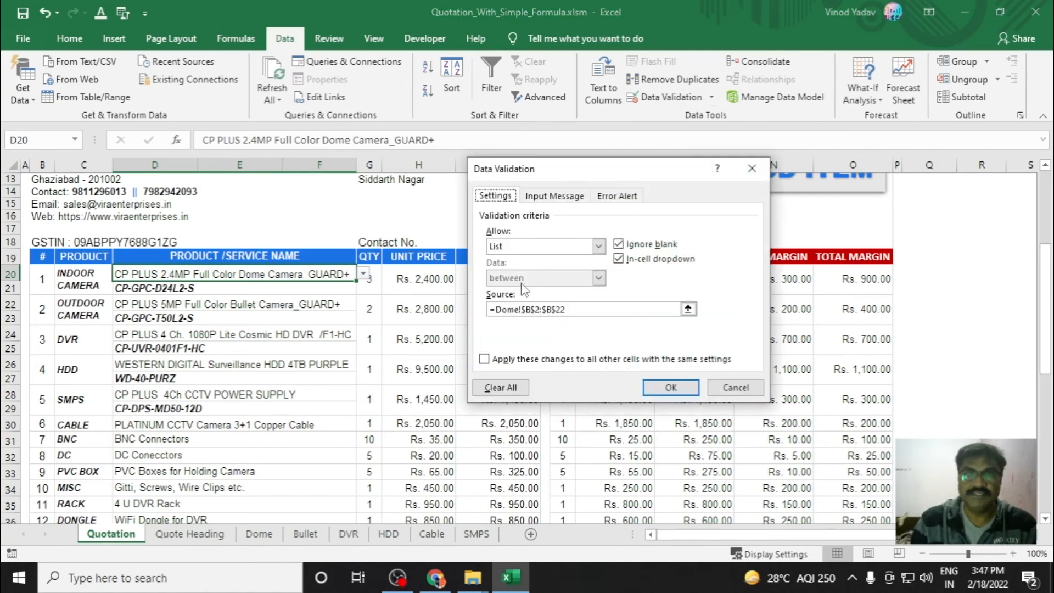
{"action": "left_click", "coordinate": [569, 311]}
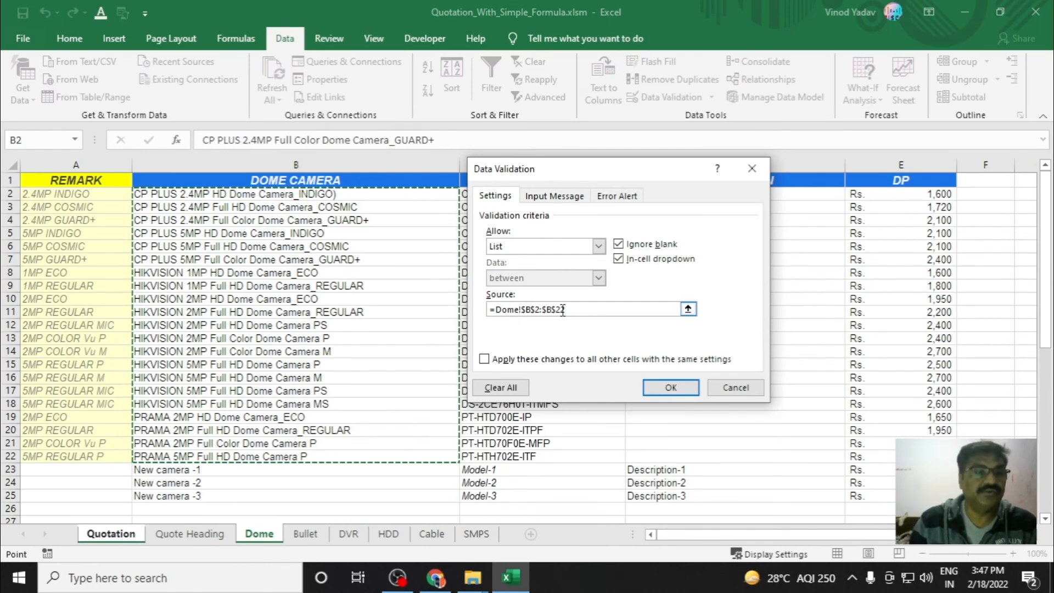
{"action": "left_click", "coordinate": [568, 309]}
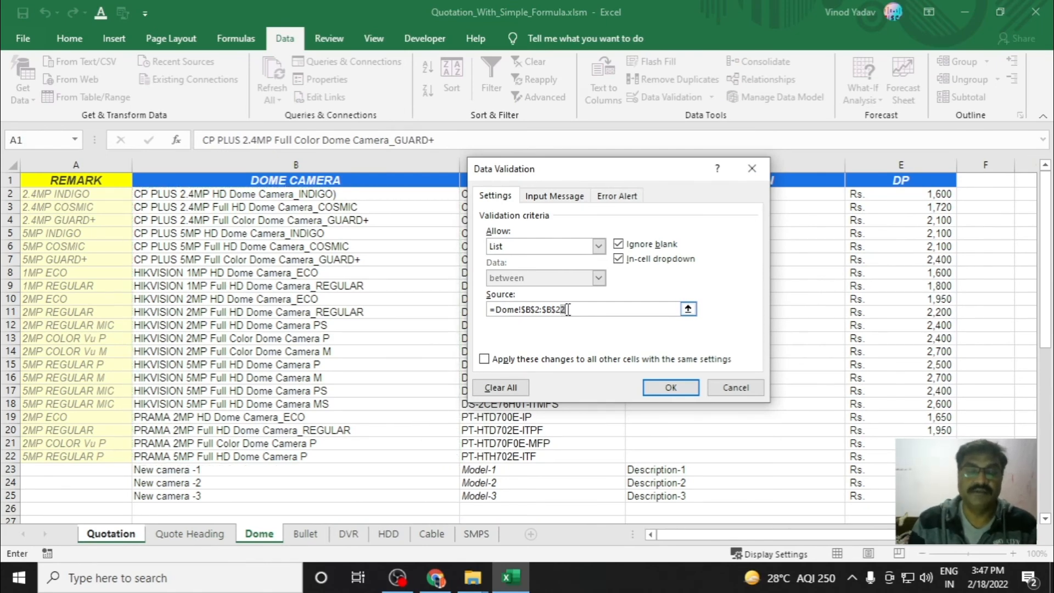
{"action": "left_click", "coordinate": [661, 386]}
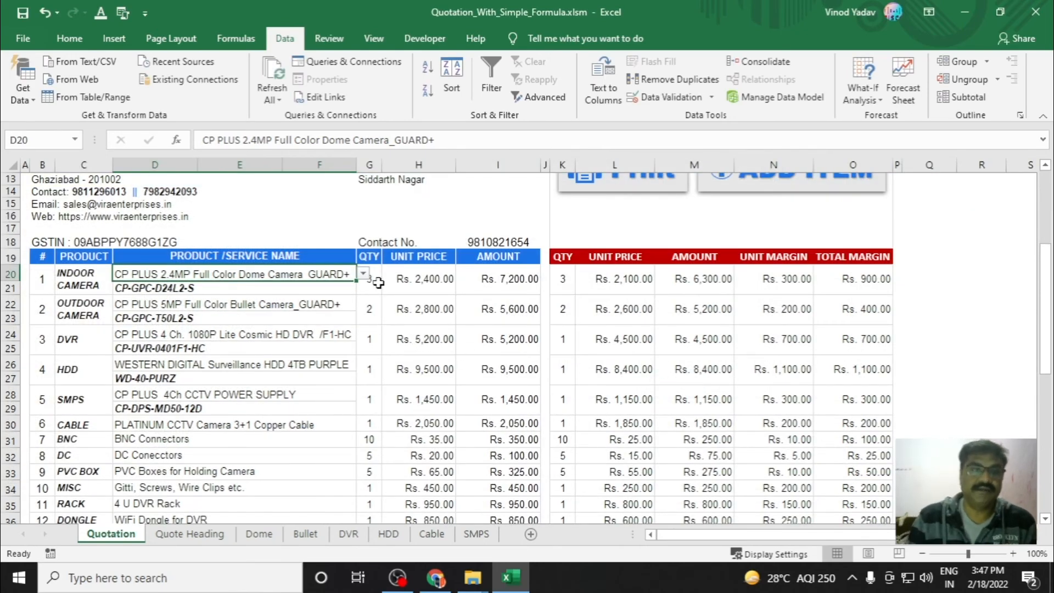
Choose New camera -1 as the indoor camera in D20 and check the model lookup formula in D21
{"action": "left_click", "coordinate": [363, 273]}
{"action": "scroll", "coordinate": [363, 310], "scroll_direction": "down", "scroll_amount": 2}
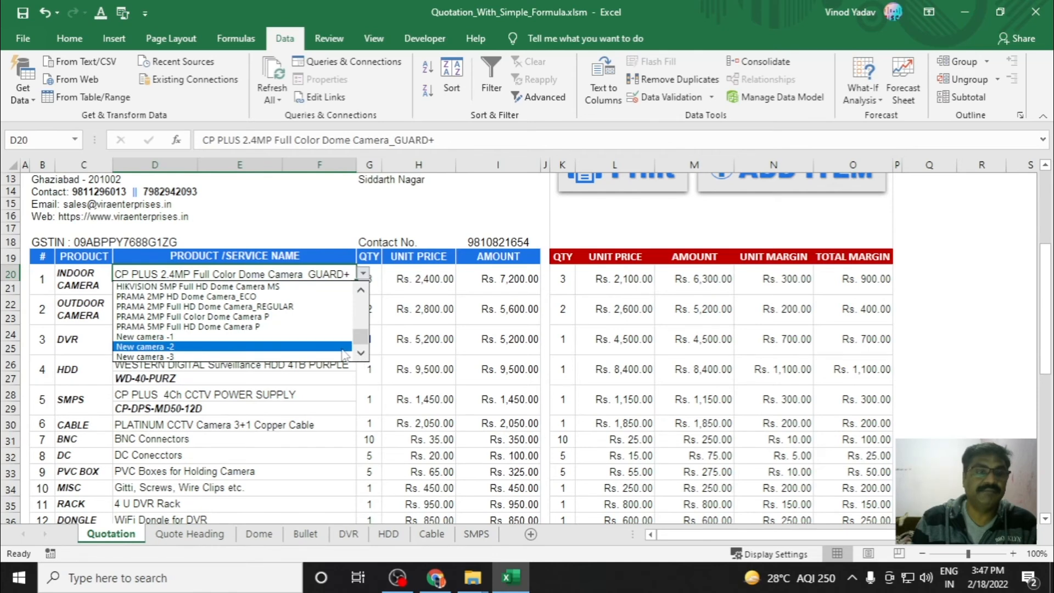
{"action": "left_click", "coordinate": [165, 336]}
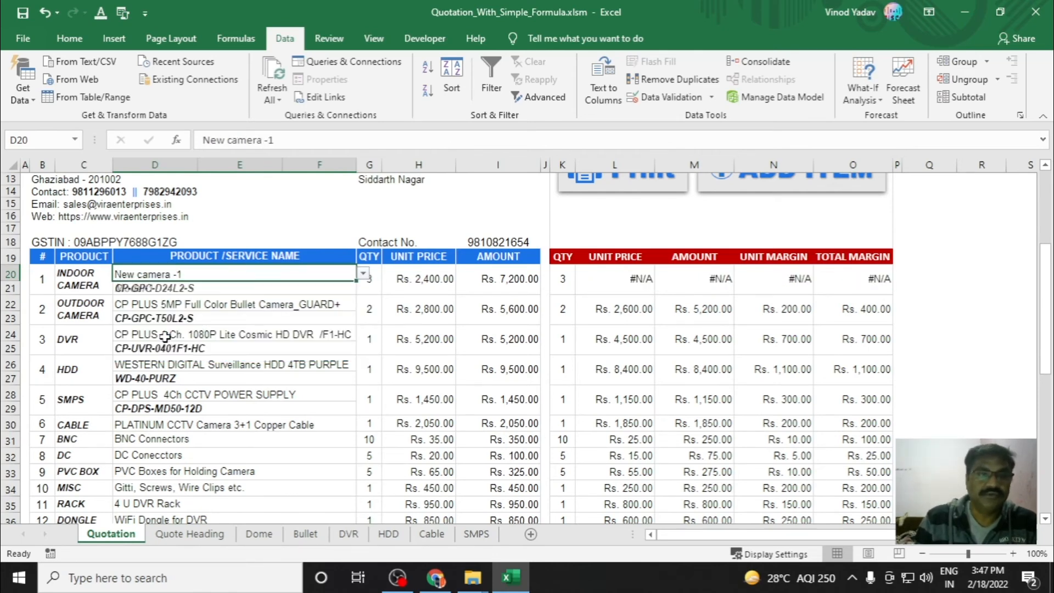
{"action": "left_click", "coordinate": [271, 292]}
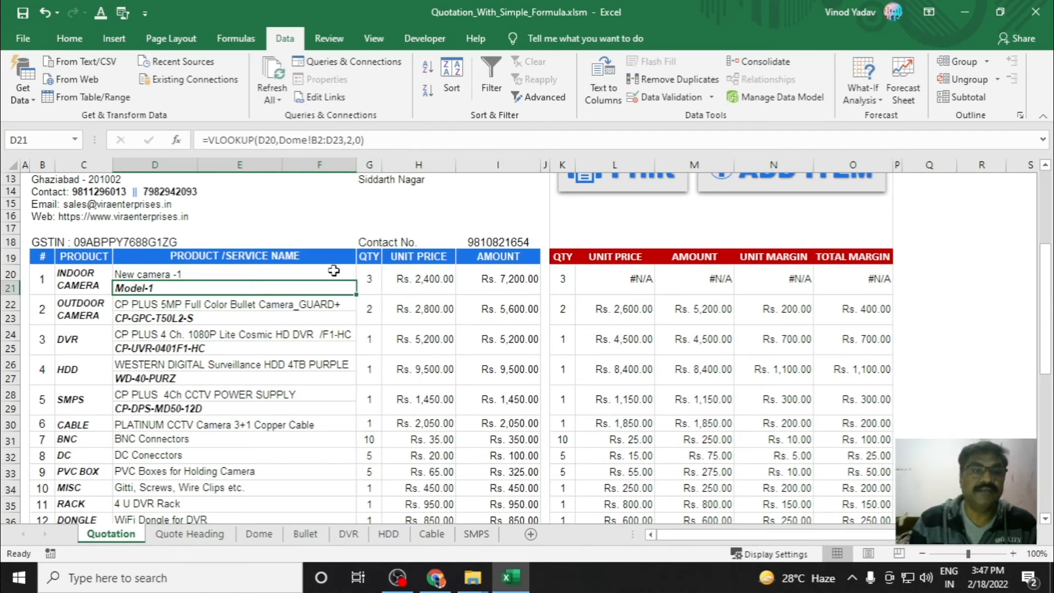
Choose New camera -2 as the indoor camera in D20
{"action": "left_click", "coordinate": [354, 278]}
{"action": "left_click", "coordinate": [364, 274]}
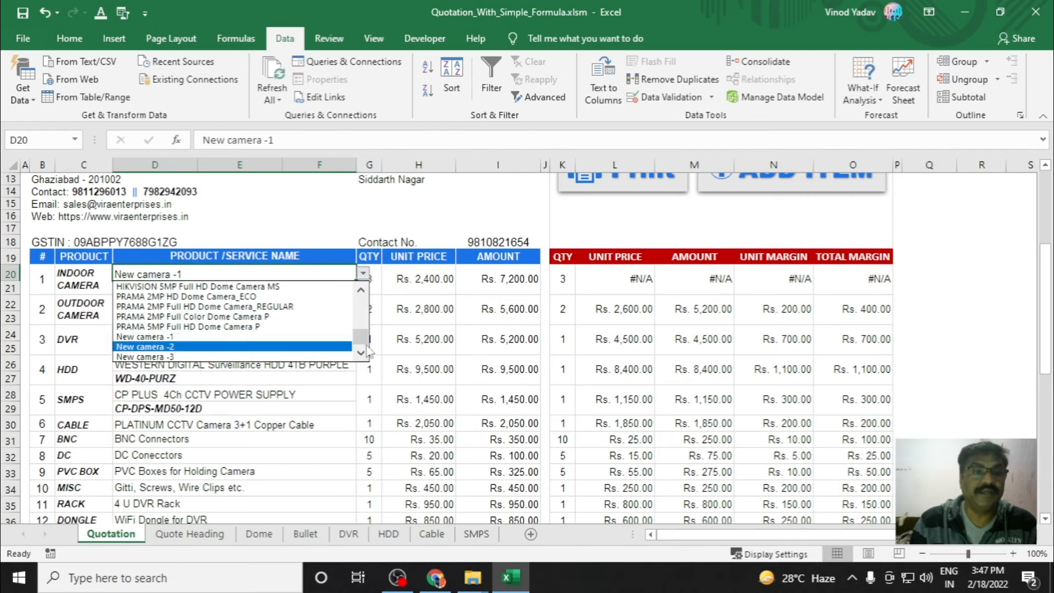
{"action": "left_click", "coordinate": [182, 346]}
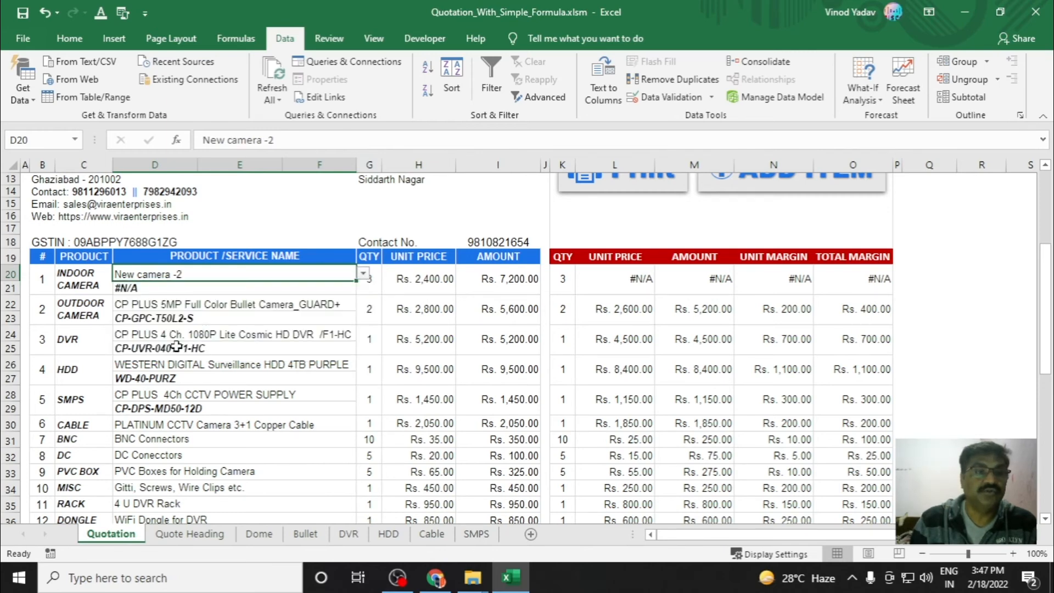
Extend the table range of the indoor camera's model lookup in D21 to Dome!B2:D25
{"action": "left_click", "coordinate": [194, 290]}
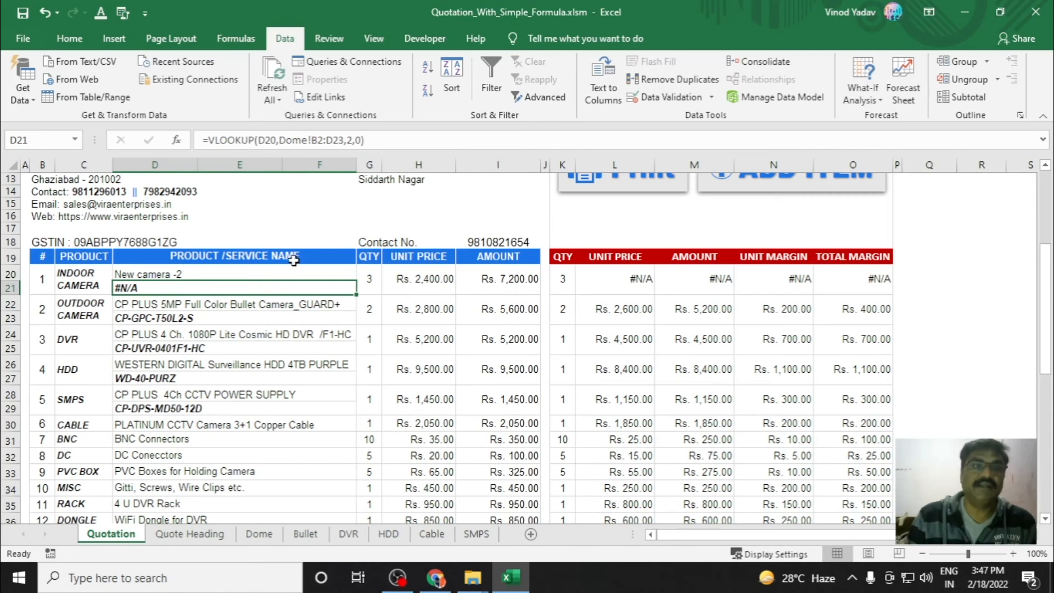
{"action": "left_click", "coordinate": [341, 141]}
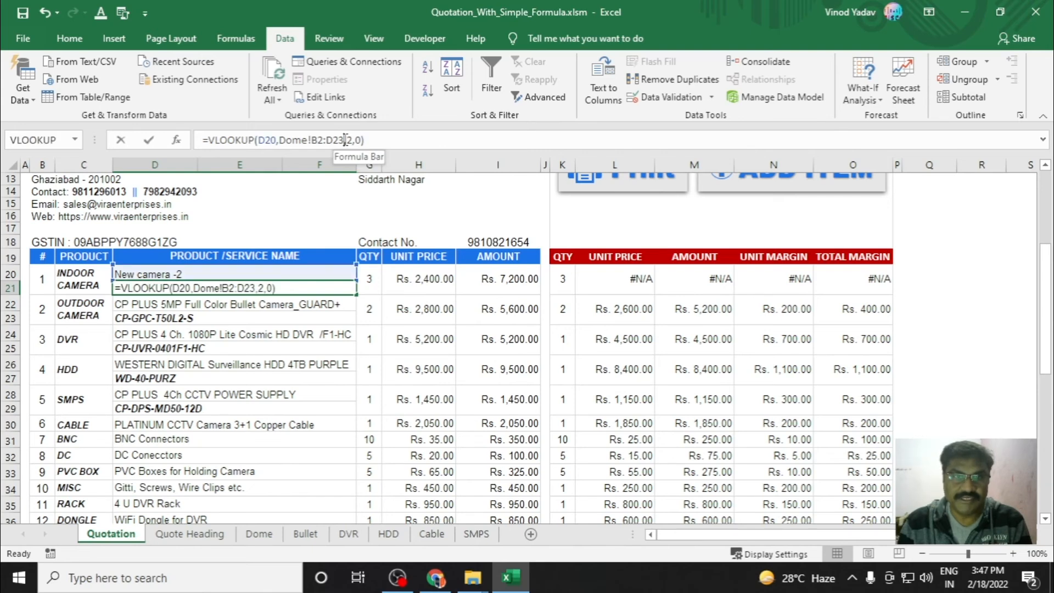
{"action": "left_click", "coordinate": [625, 282]}
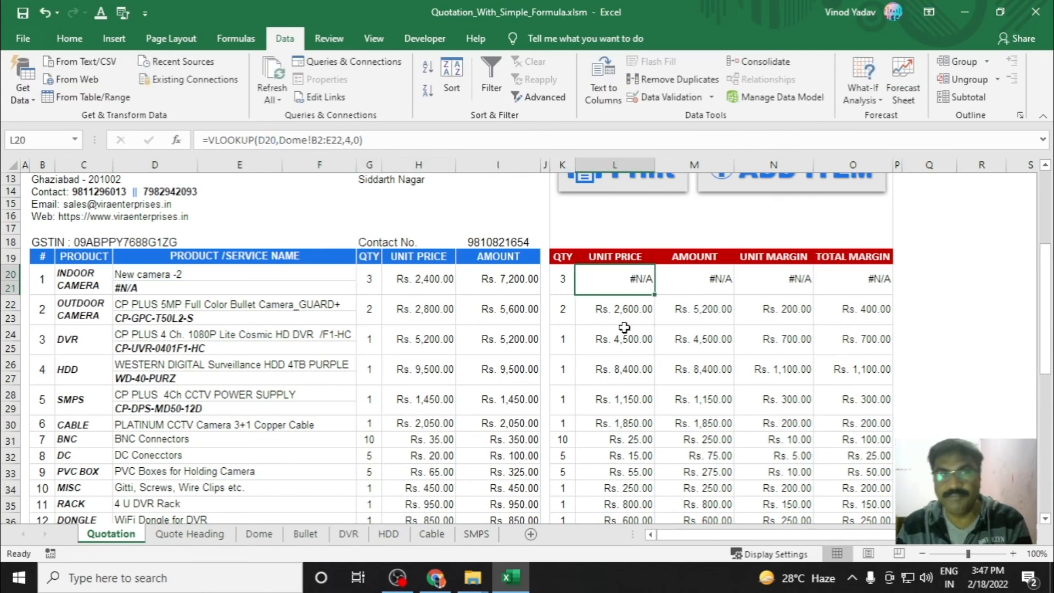
{"action": "left_click", "coordinate": [251, 291]}
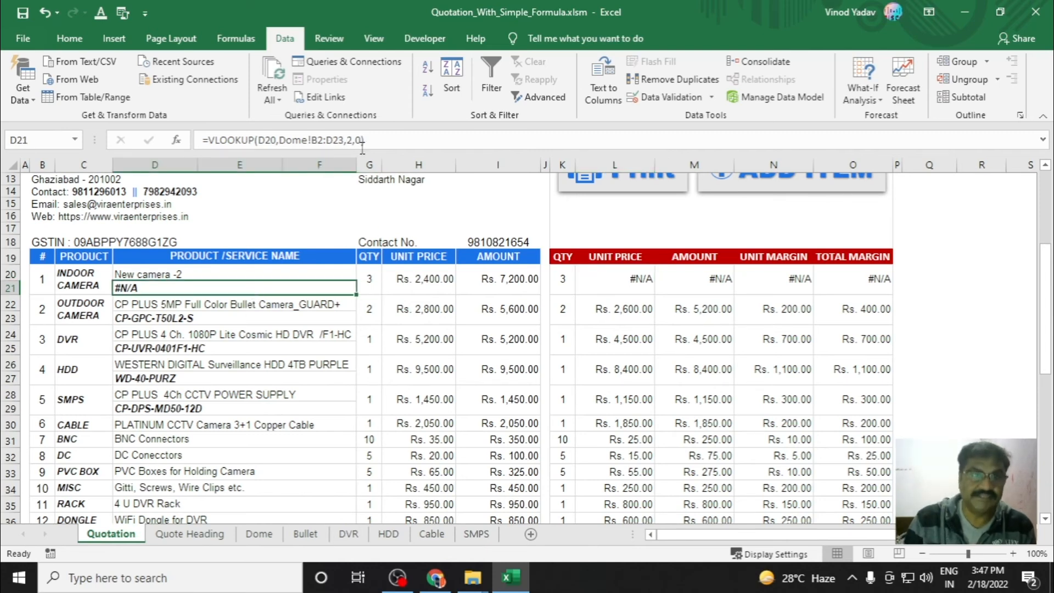
{"action": "left_click", "coordinate": [342, 140]}
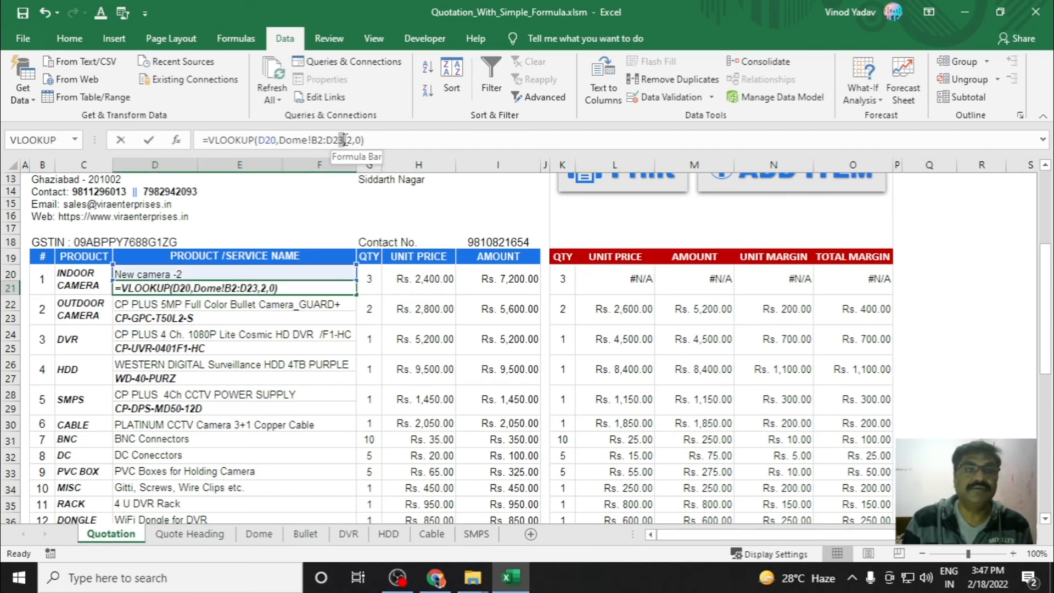
{"action": "key", "text": "BackSpace"}
{"action": "type", "text": "5"}
{"action": "key", "text": "Return"}
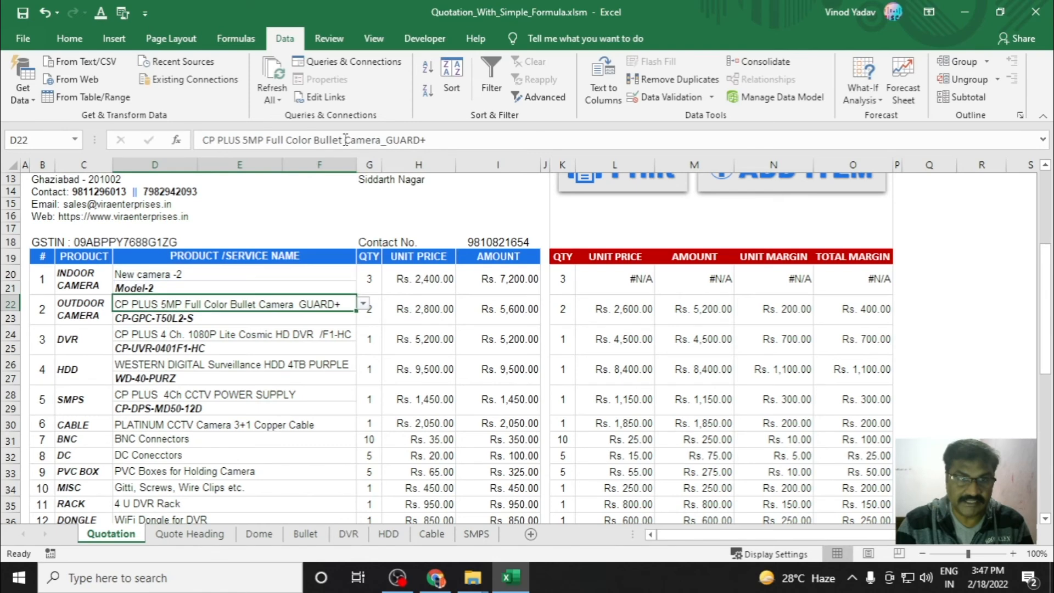
Choose New camera -3 as the indoor camera in D20
{"action": "left_click", "coordinate": [334, 274]}
{"action": "left_click", "coordinate": [362, 274]}
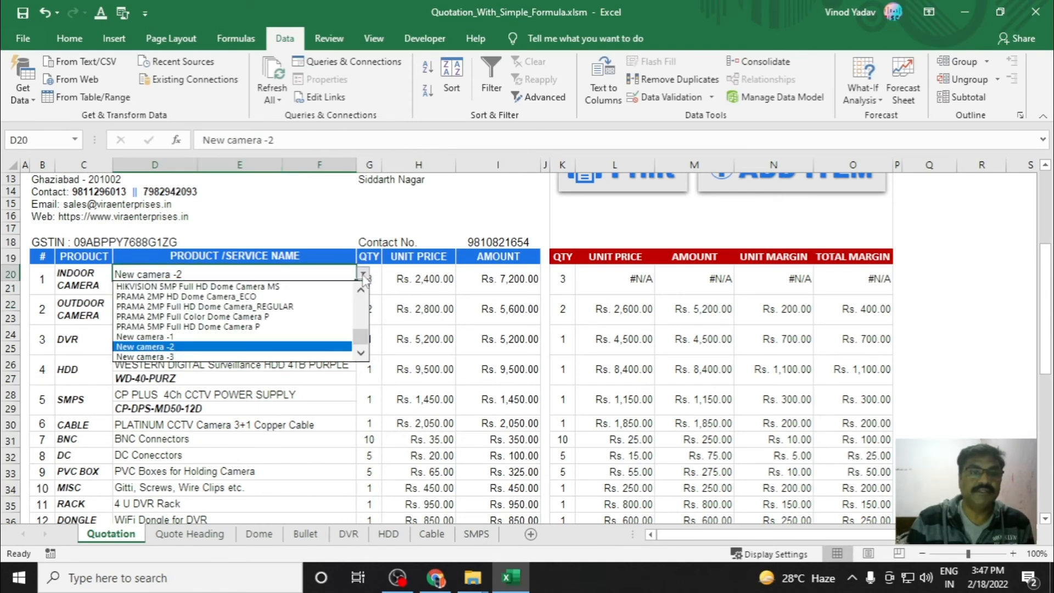
{"action": "left_click", "coordinate": [267, 356]}
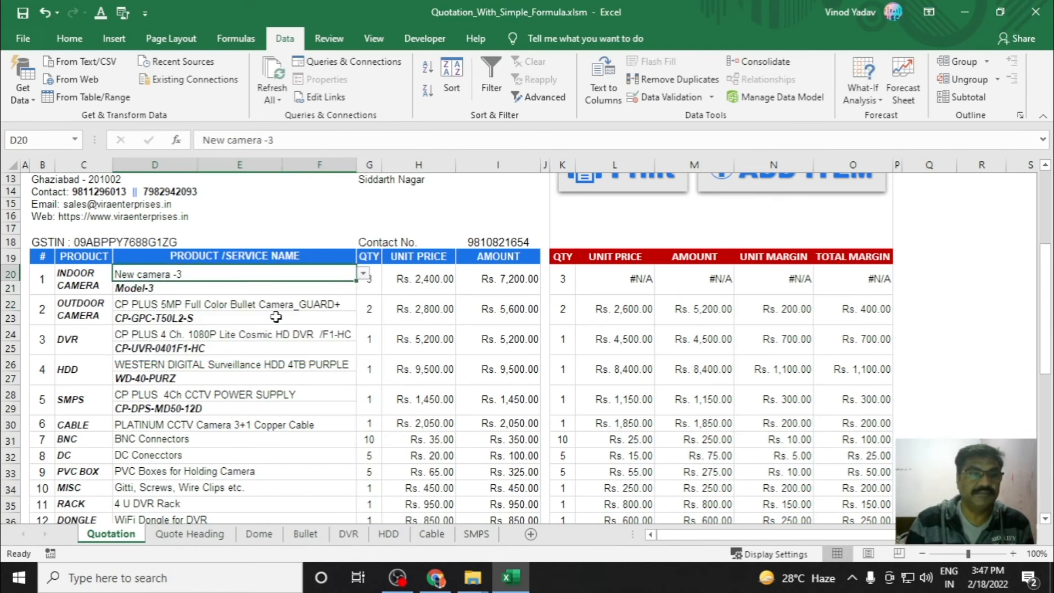
Extend the table range of the indoor camera's cost unit price lookup in L20 to Dome!B2:E25
{"action": "left_click", "coordinate": [635, 284]}
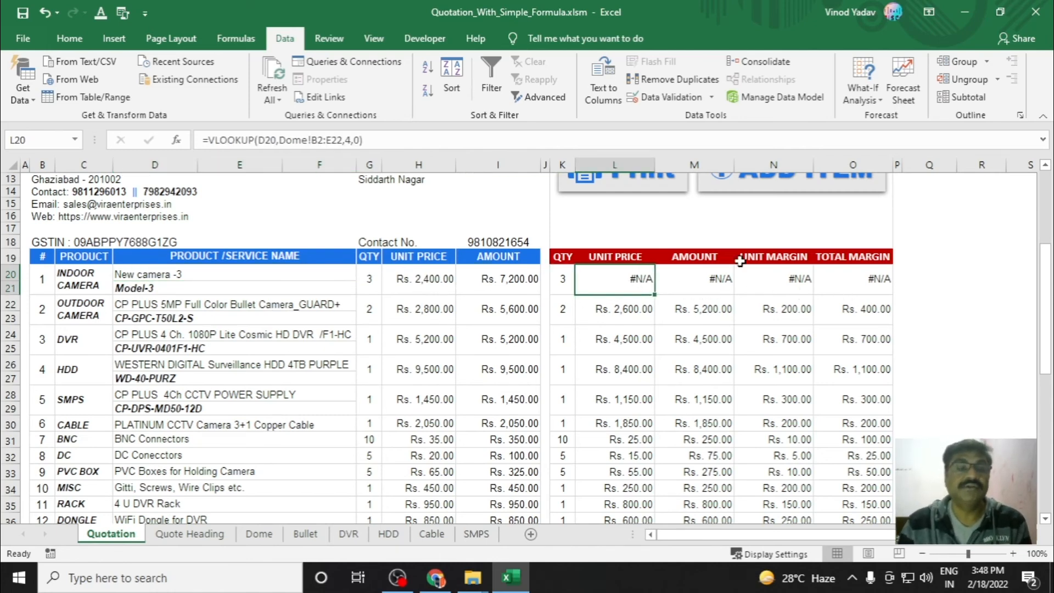
{"action": "left_click", "coordinate": [340, 141]}
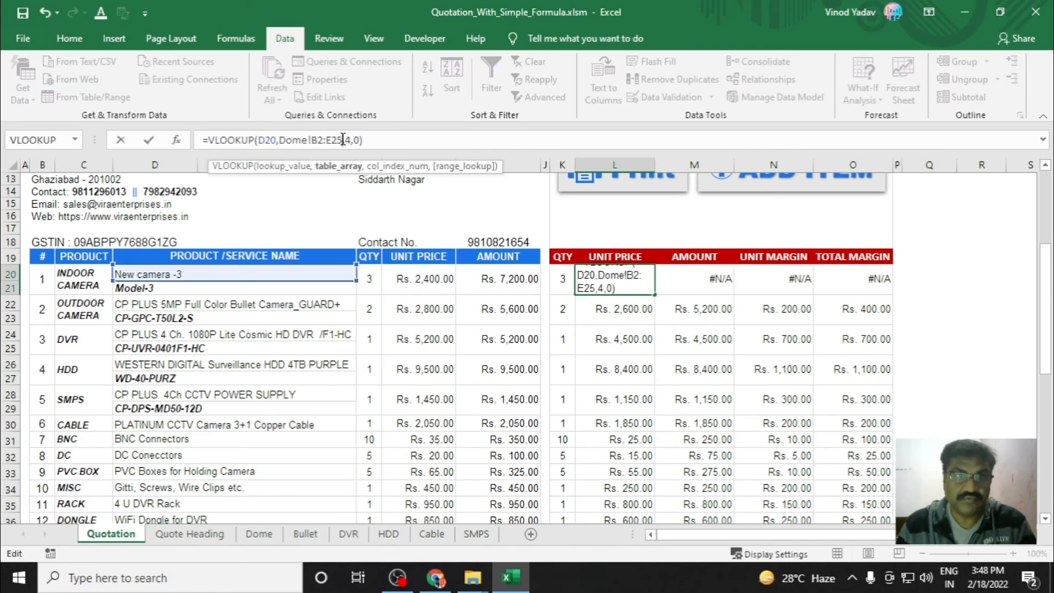
{"action": "key", "text": "Return"}
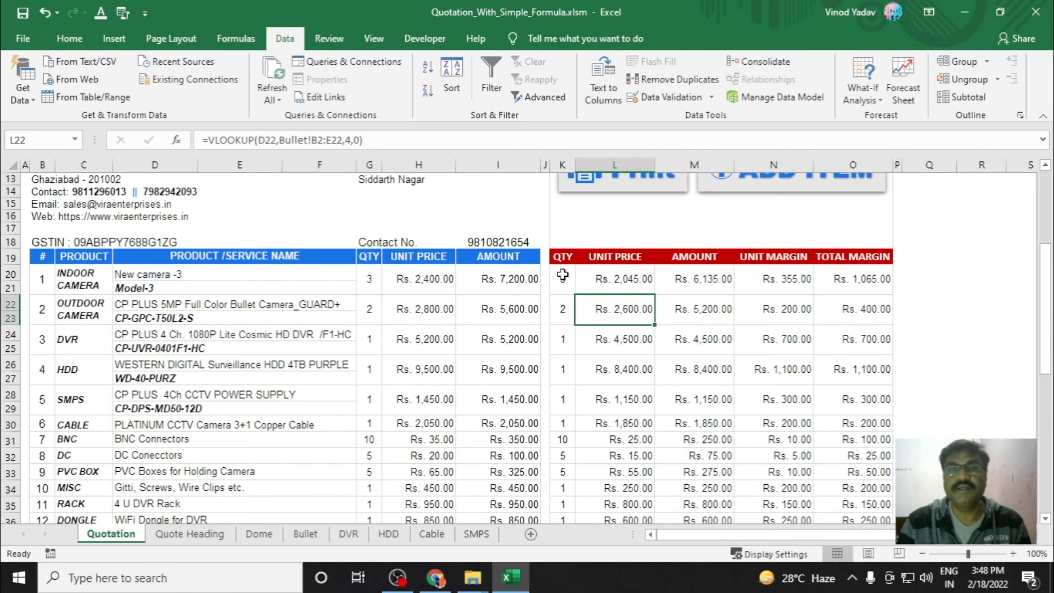
{"action": "left_click", "coordinate": [601, 278]}
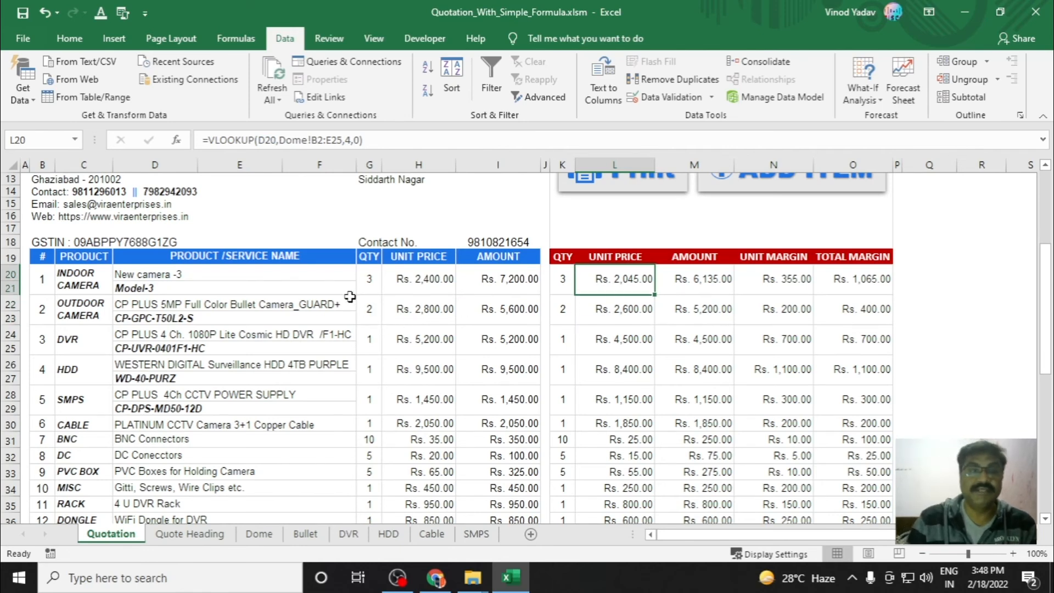
Choose New camera -1 as the indoor camera in D20 and check its cost unit price in L20
{"action": "left_click", "coordinate": [340, 276]}
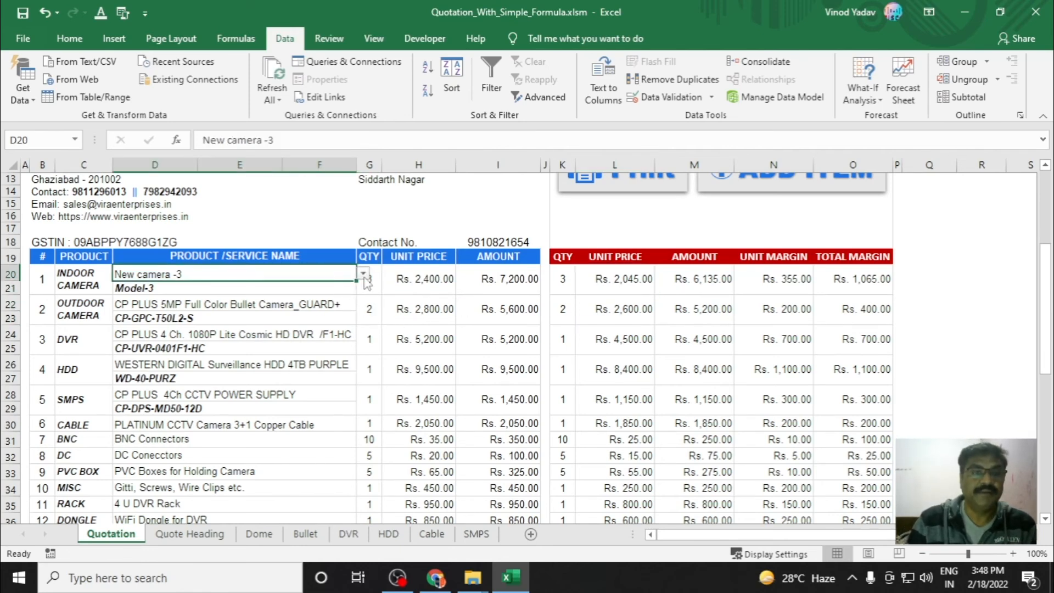
{"action": "left_click", "coordinate": [363, 274]}
{"action": "left_click", "coordinate": [180, 335]}
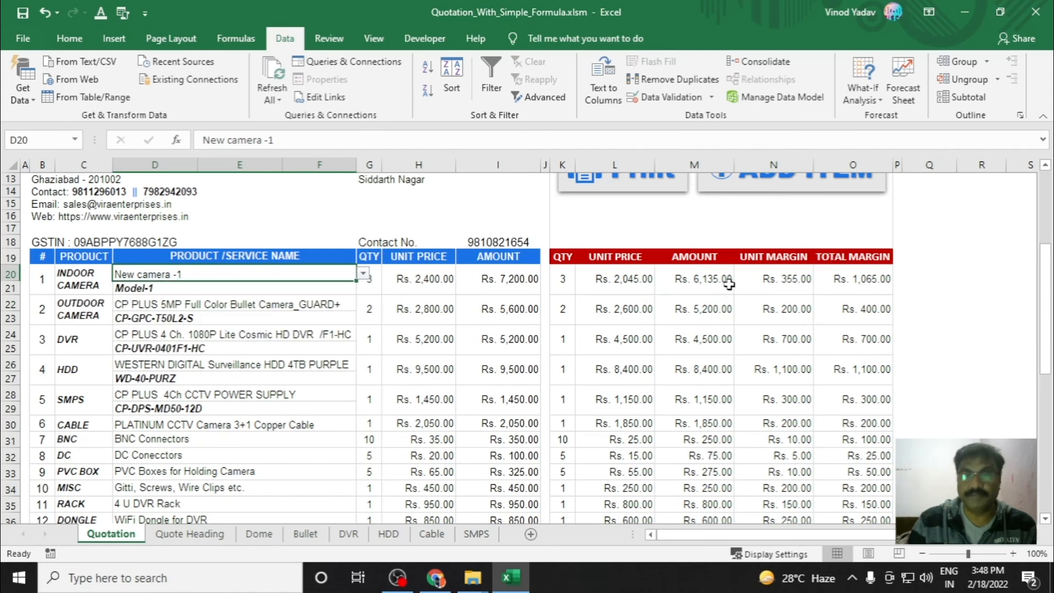
{"action": "left_click", "coordinate": [626, 286]}
{"action": "left_click", "coordinate": [957, 293]}
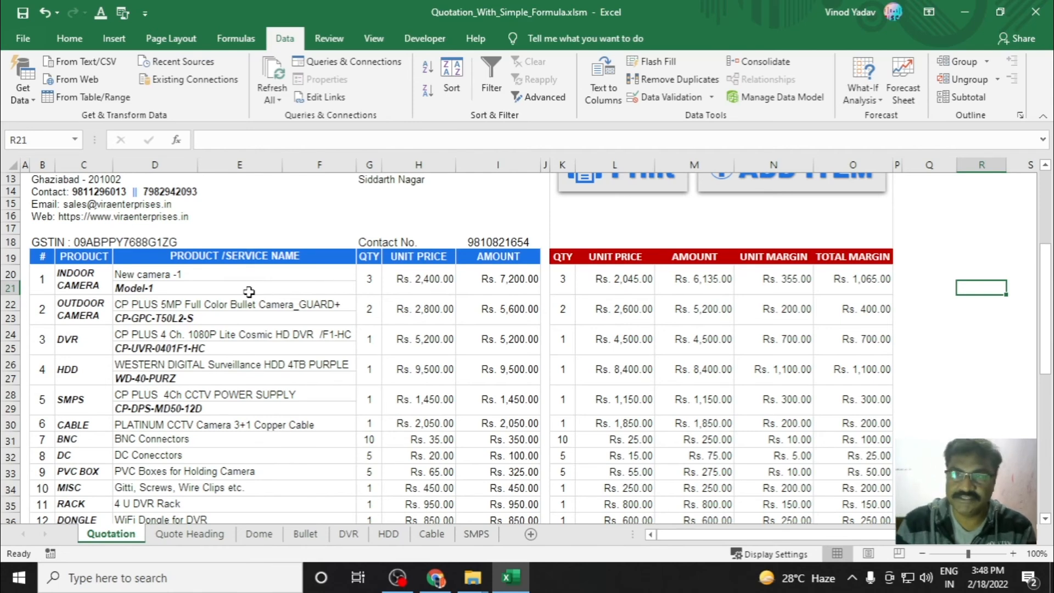
View the Product Entry Form for adding items and close it without entering anything
{"action": "left_click_drag", "start_coordinate": [1045, 329], "coordinate": [1048, 230]}
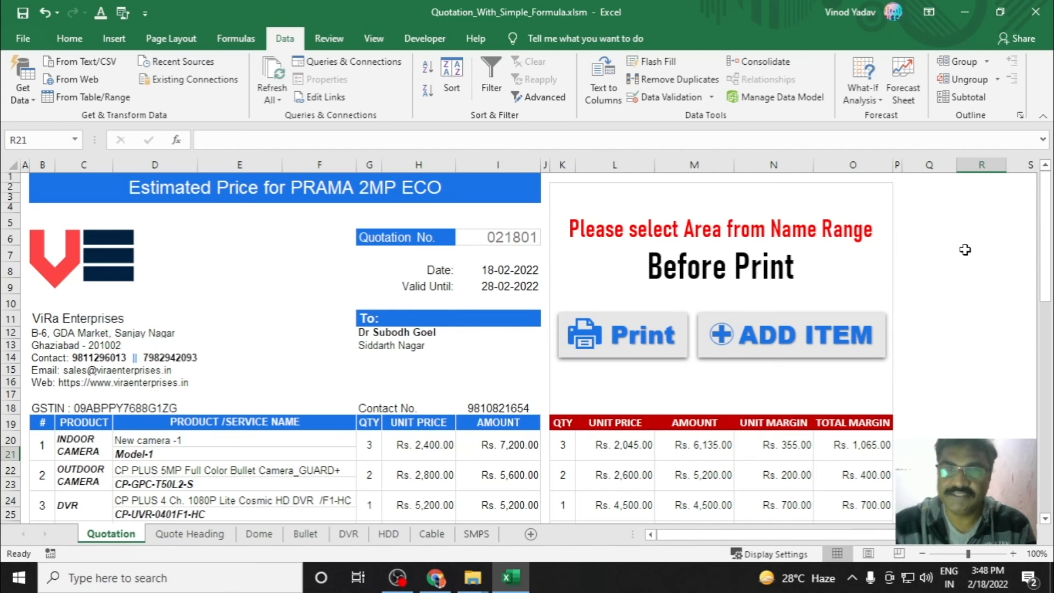
{"action": "left_click", "coordinate": [746, 351]}
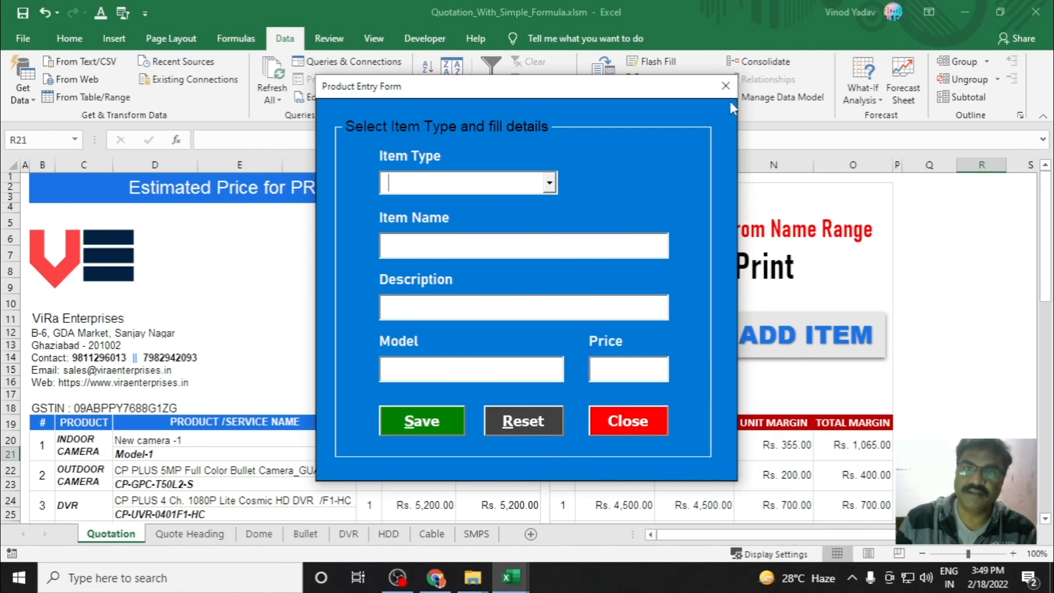
{"action": "left_click", "coordinate": [725, 86]}
Check the indoor camera's product list in D20 without changing the selected camera
{"action": "left_click", "coordinate": [338, 440]}
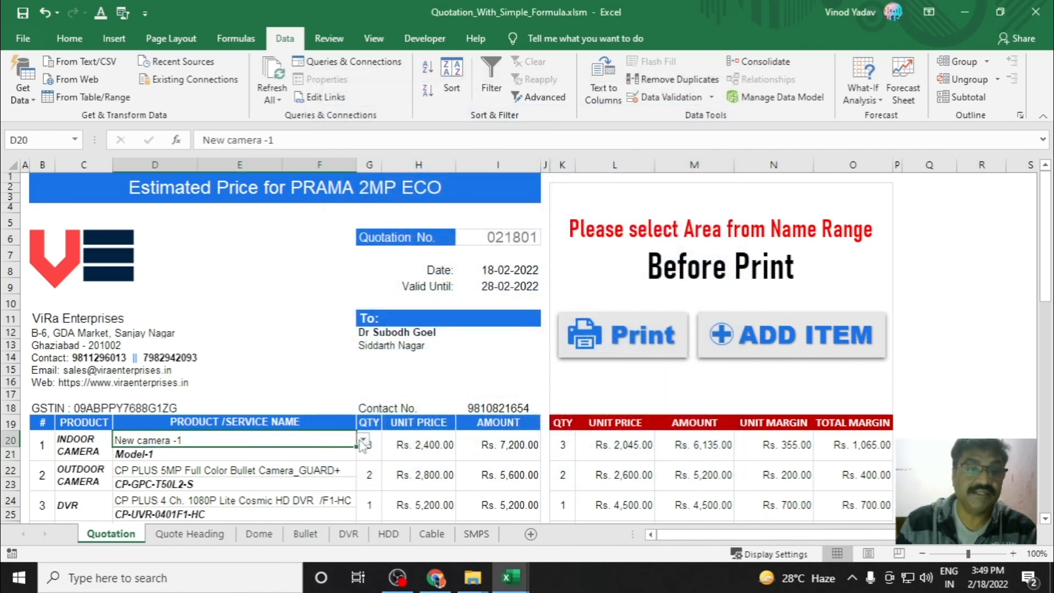
{"action": "left_click", "coordinate": [362, 440]}
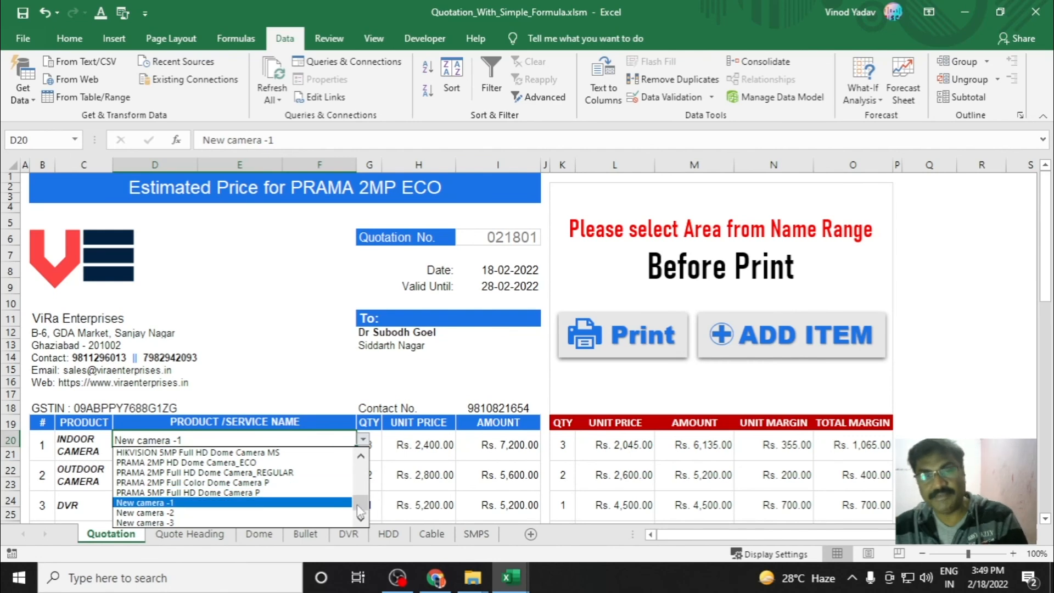
{"action": "key", "text": "Escape"}
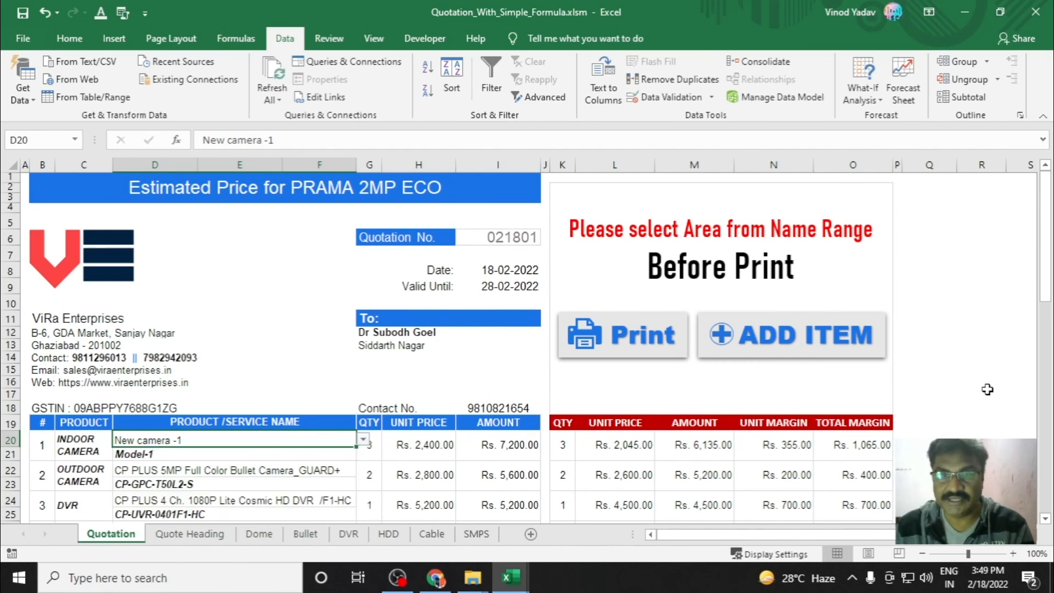